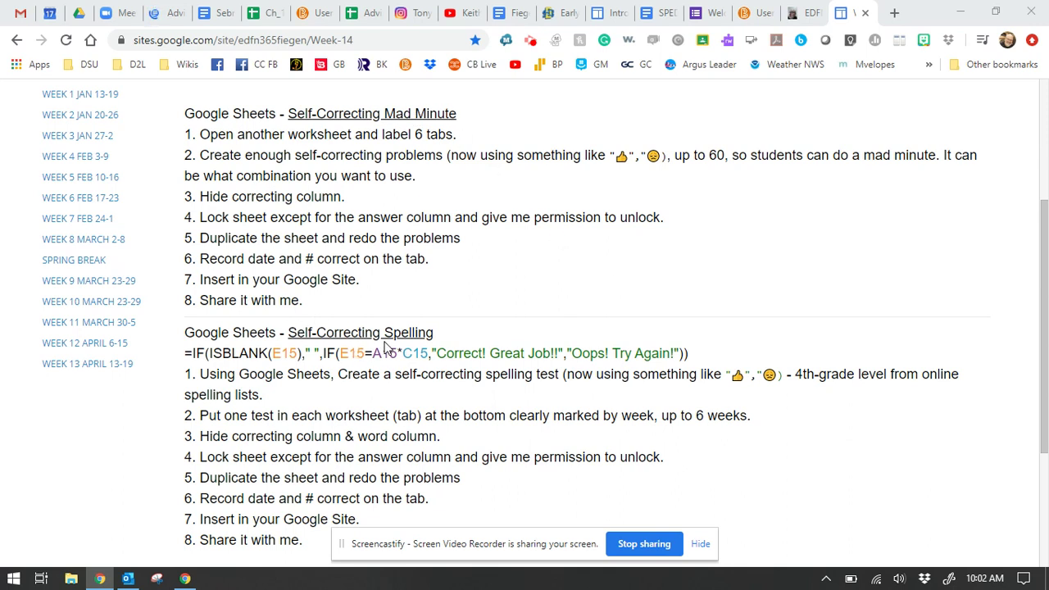
Step: Compare the student demo's Week 14 page with the Week 14 assignment instructions
click(806, 13)
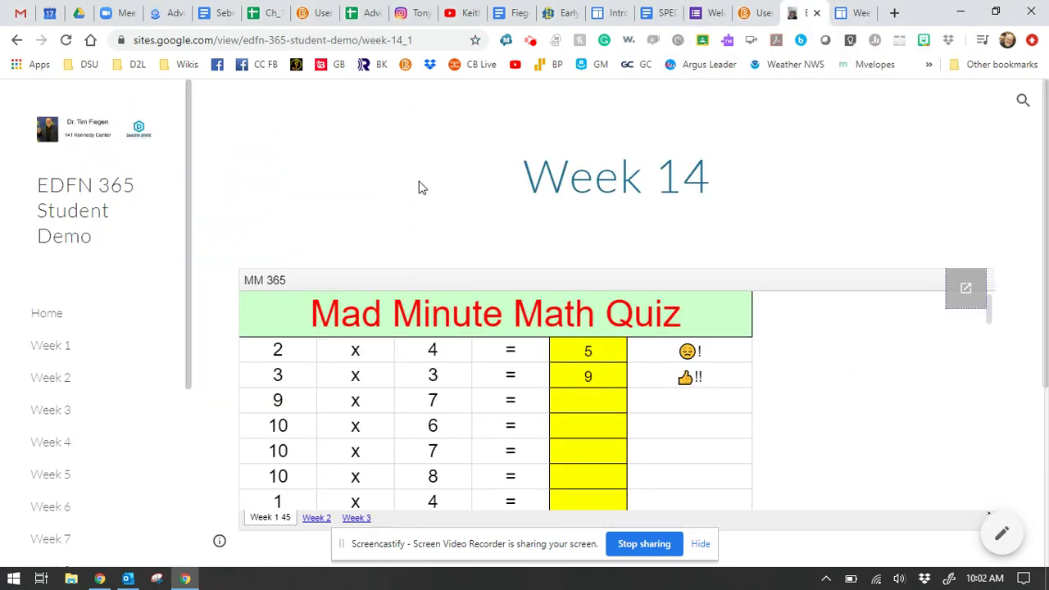
scroll(415, 196, down, 1)
scroll(344, 315, down, 5)
scroll(194, 375, down, 3)
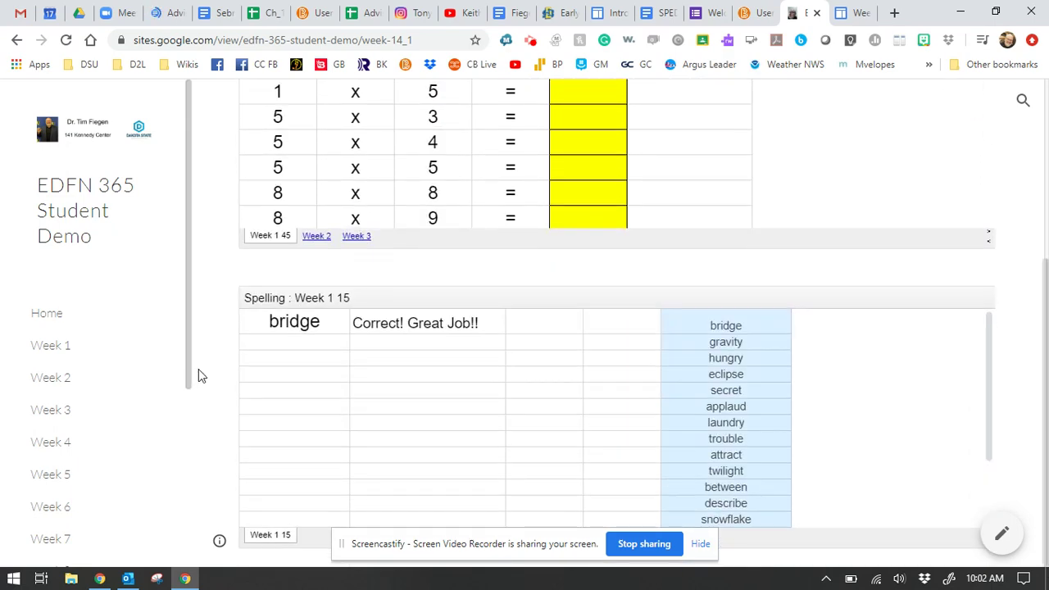
scroll(198, 369, up, 3)
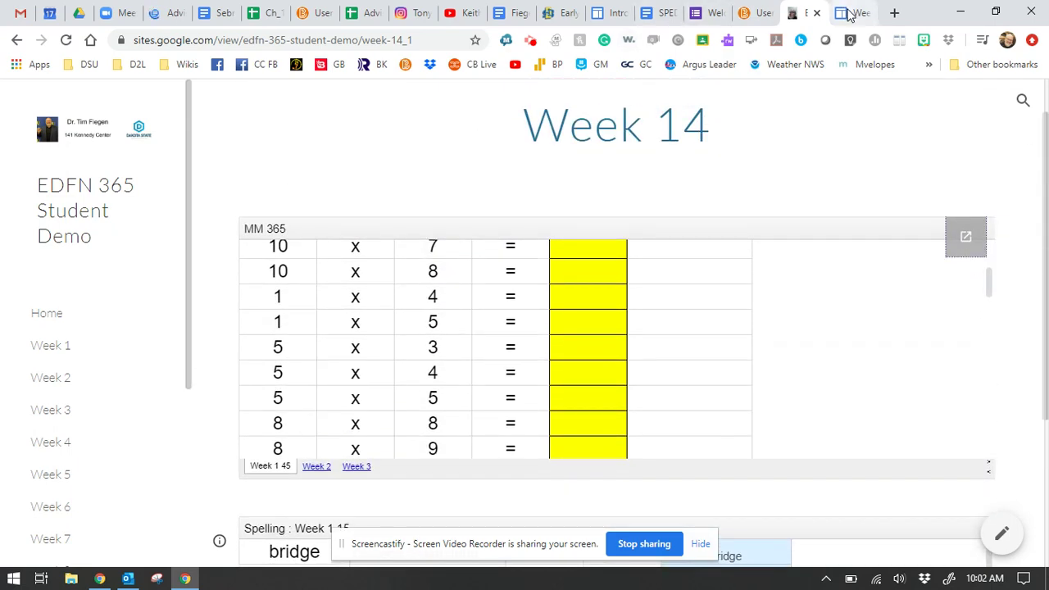
click(852, 13)
scroll(394, 292, up, 1)
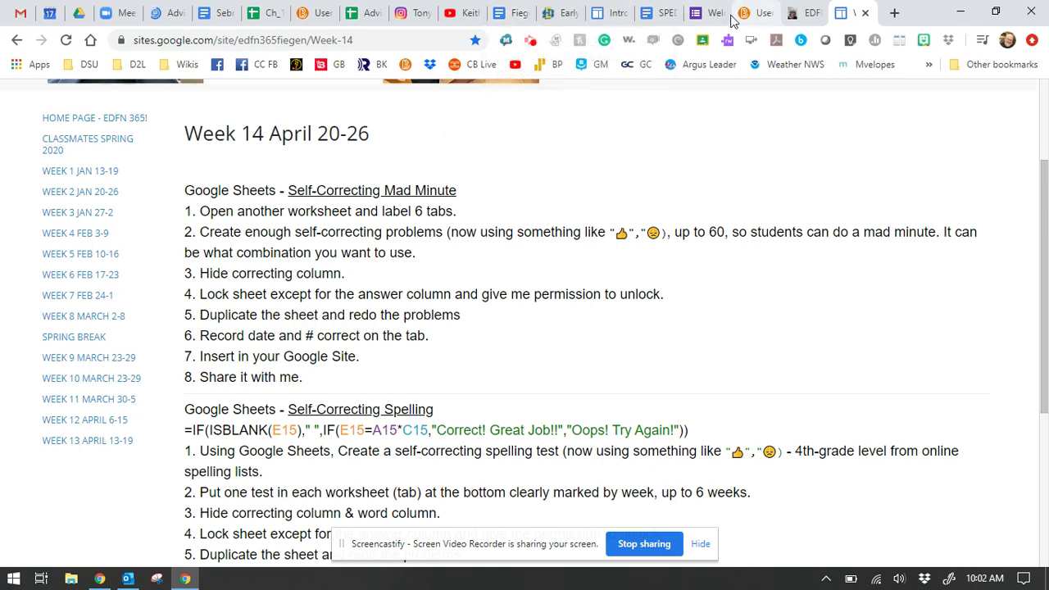
click(803, 14)
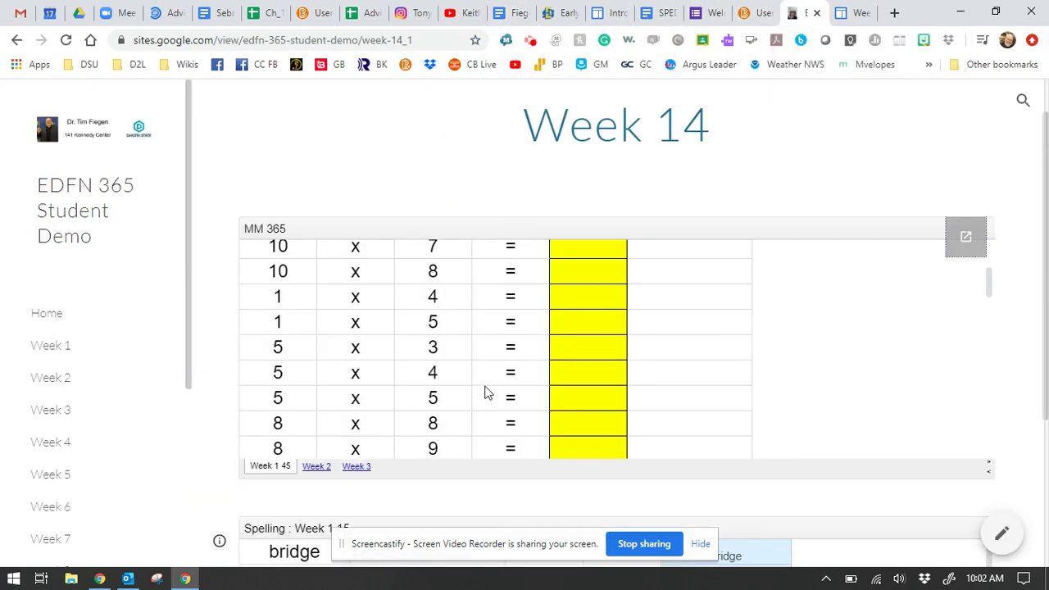
scroll(357, 442, down, 2)
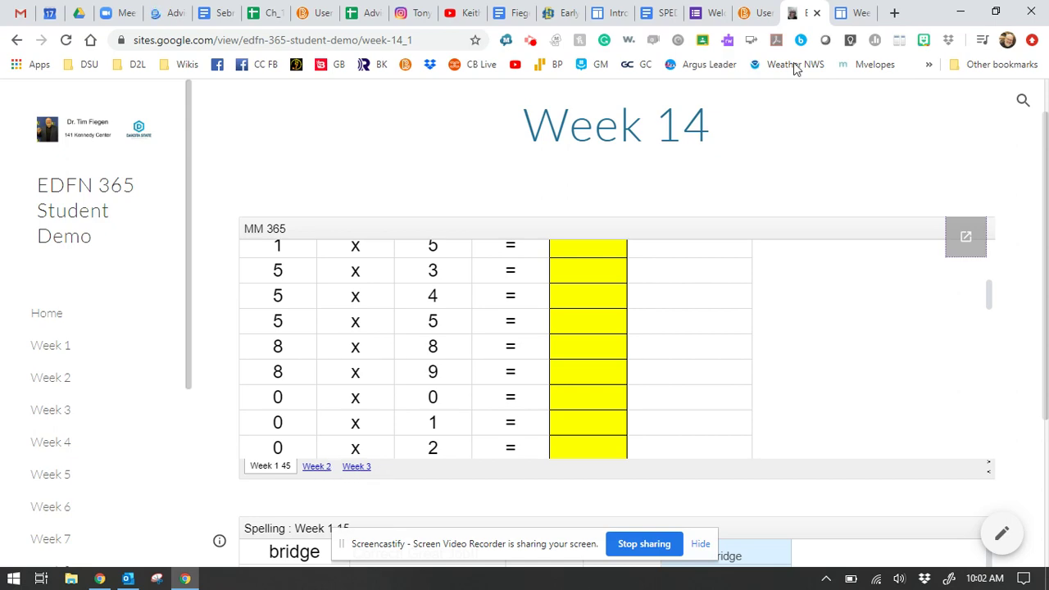
click(861, 14)
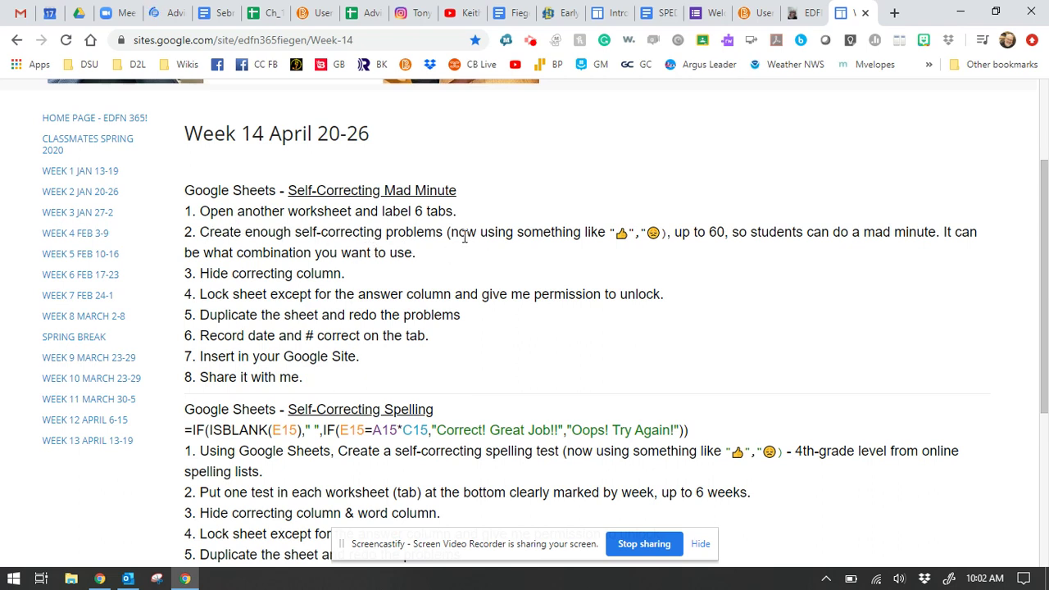
Step: Highlight the emoji examples, the number 60, 'mad minute' and 'combination' in step 2
click(616, 232)
drag(617, 232, 665, 235)
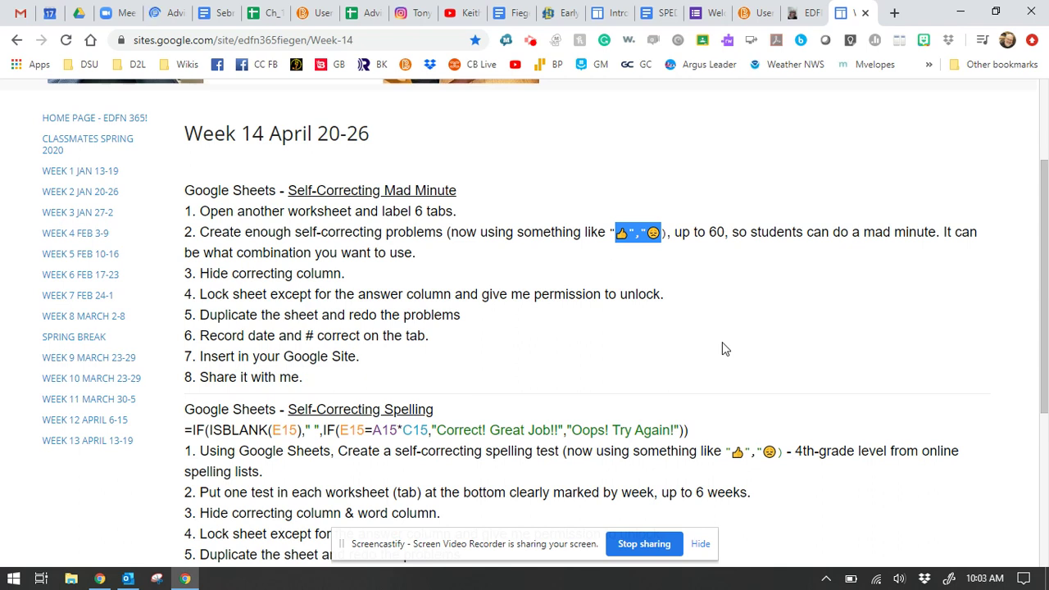
drag(709, 232, 724, 233)
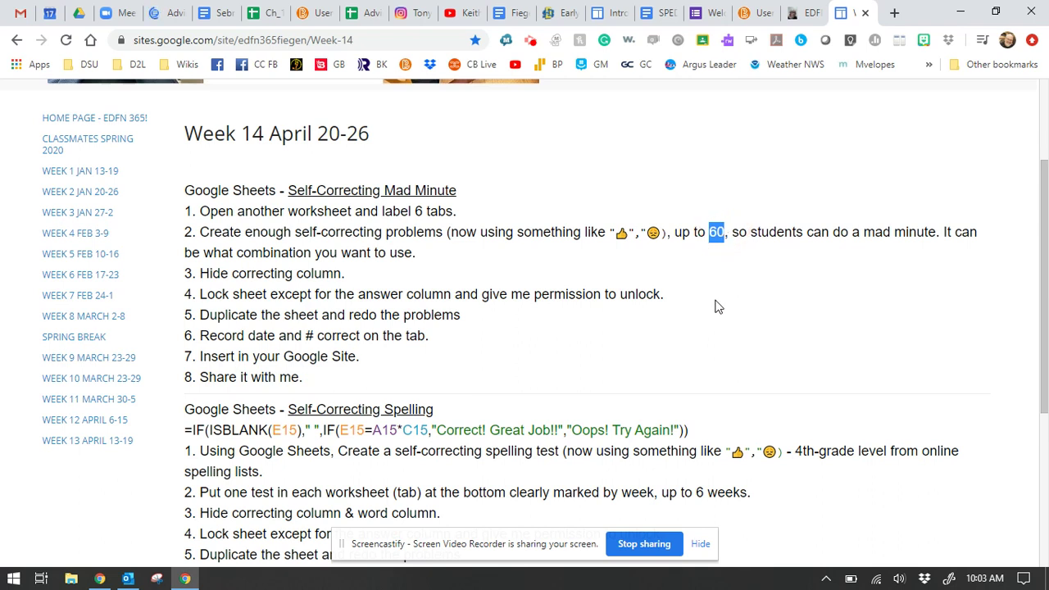
drag(863, 233, 937, 233)
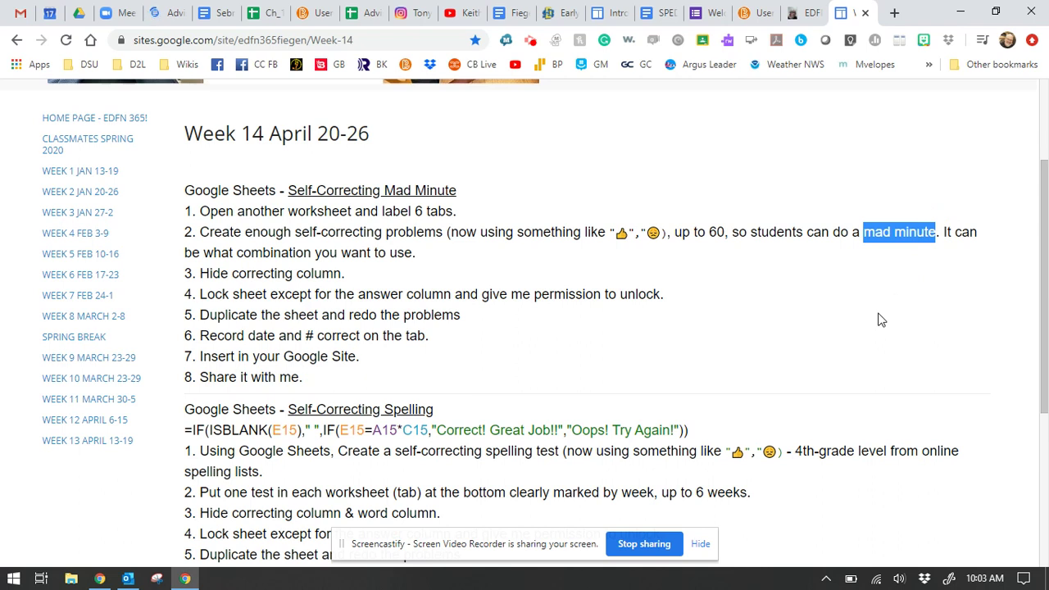
click(638, 261)
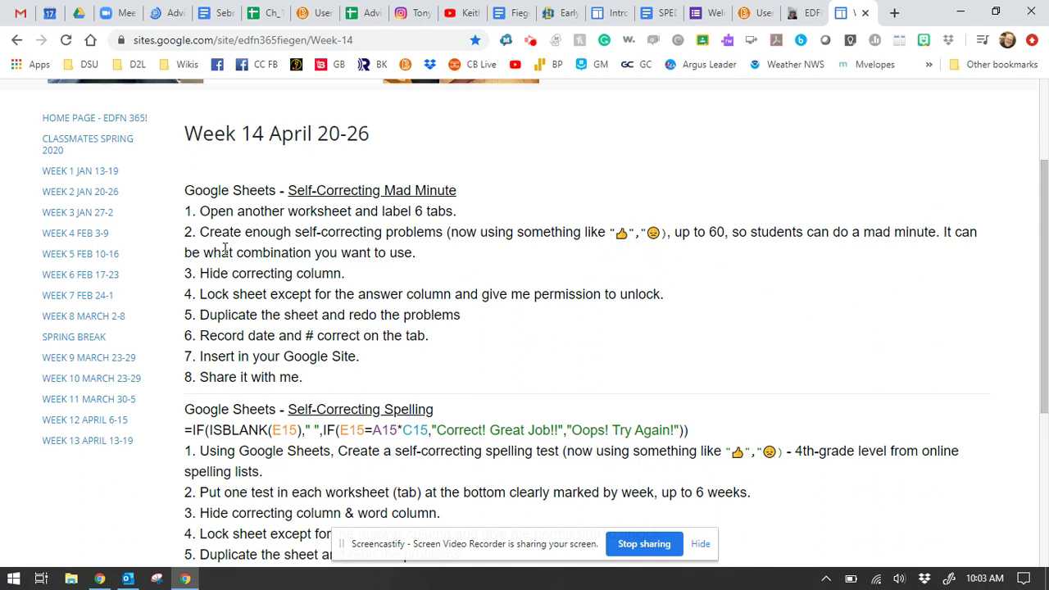
drag(237, 253, 318, 254)
click(425, 254)
Step: Highlight the Hide correcting column step and 'give me permission to unlock' in the locking step
click(347, 279)
drag(201, 272, 343, 276)
click(313, 281)
drag(200, 294, 336, 295)
click(361, 295)
drag(482, 295, 667, 303)
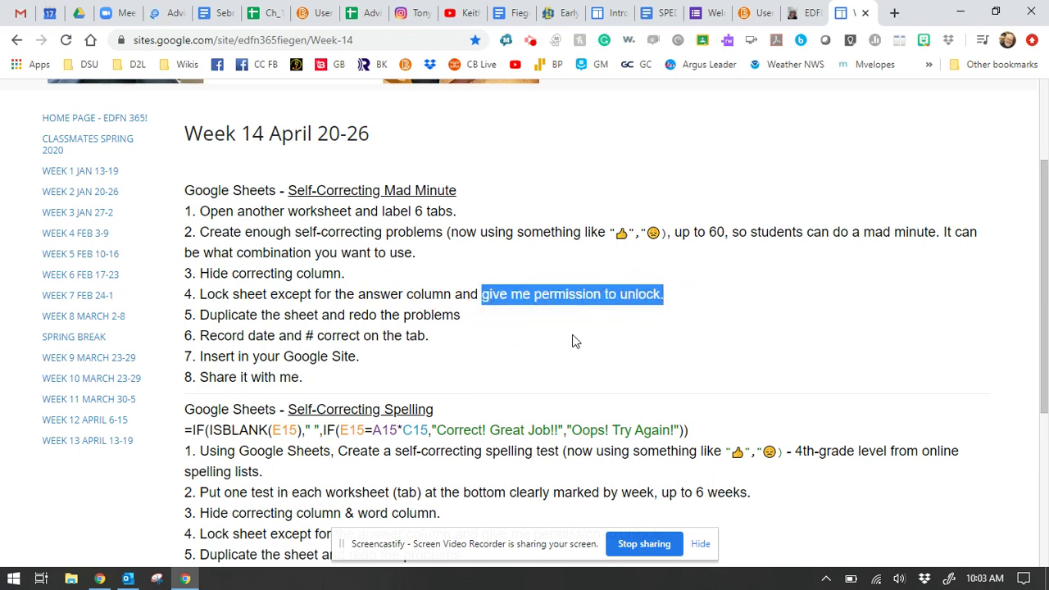
click(508, 295)
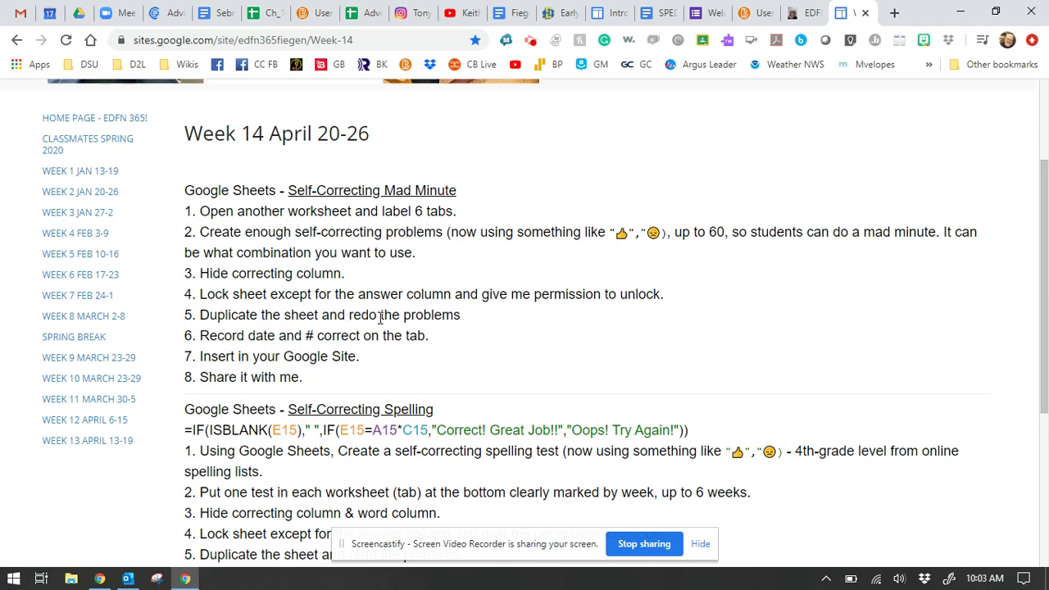
scroll(491, 370, down, 1)
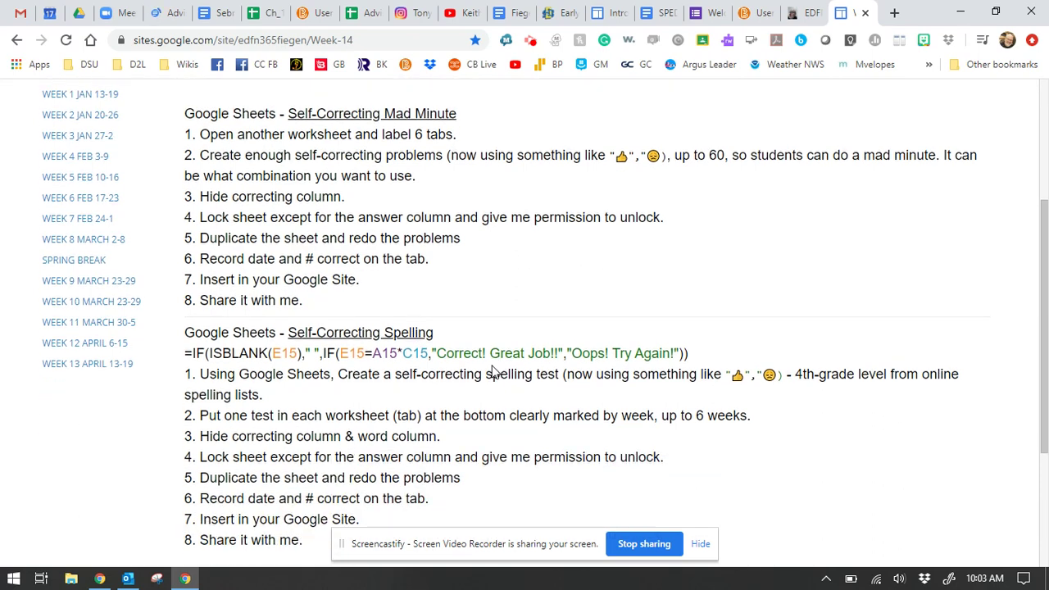
scroll(492, 369, up, 1)
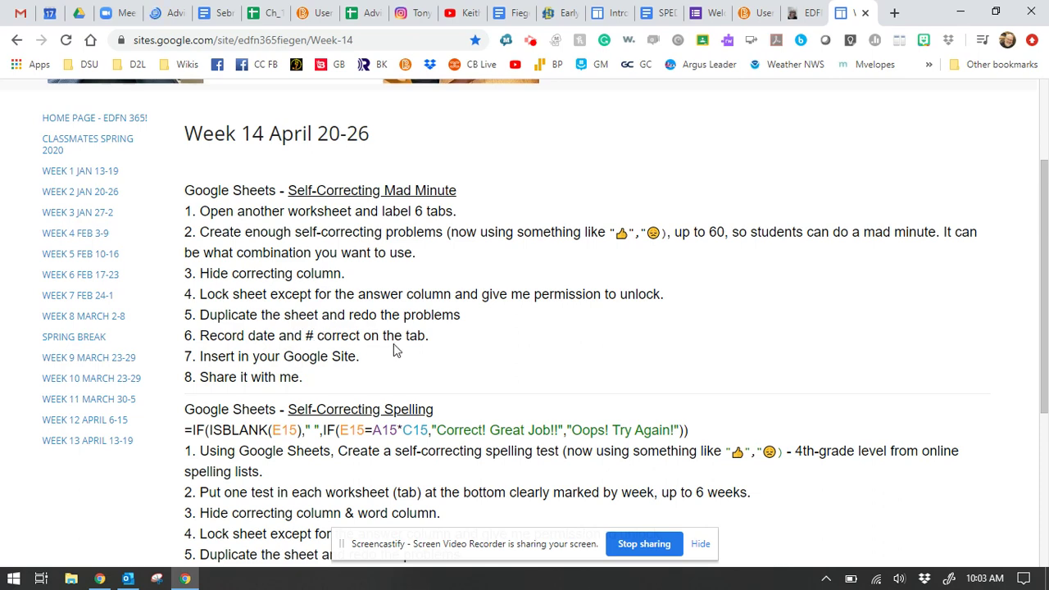
Step: View the student demo's quiz and highlight the score 45 in the Week 1 sheet name
click(799, 13)
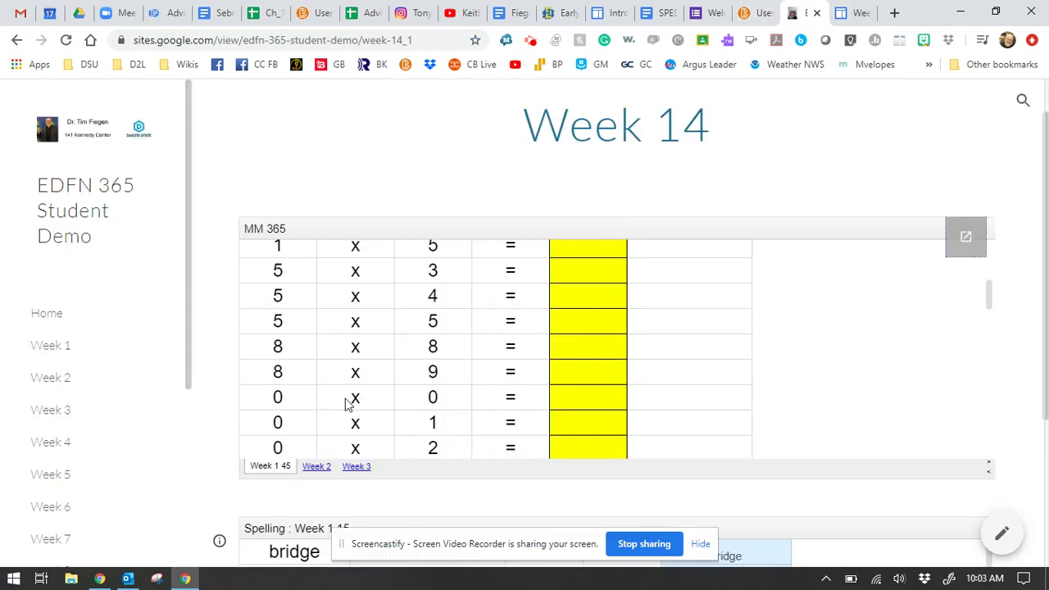
scroll(368, 486, down, 1)
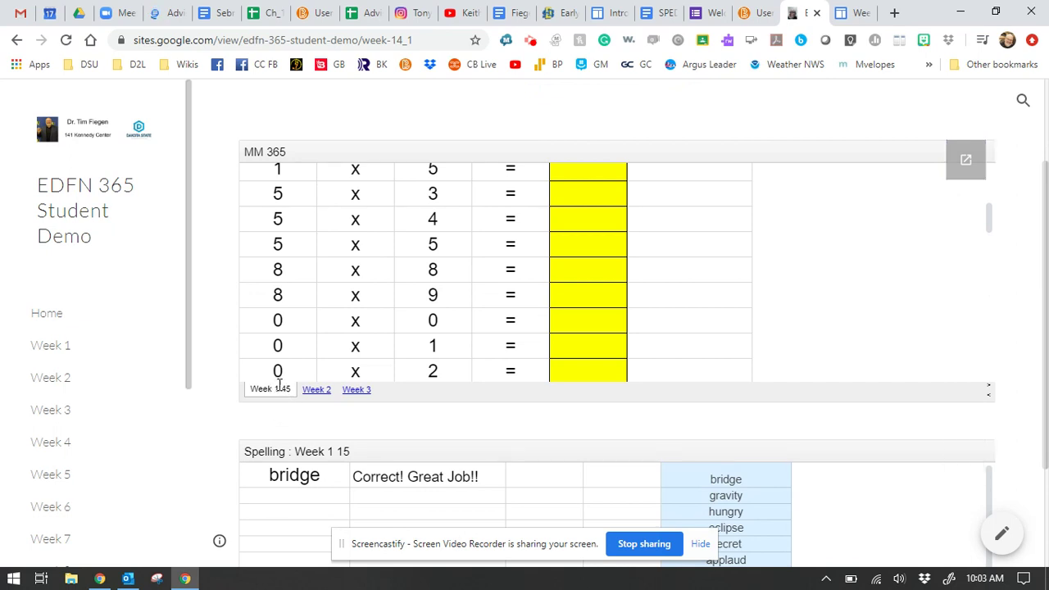
double_click(286, 387)
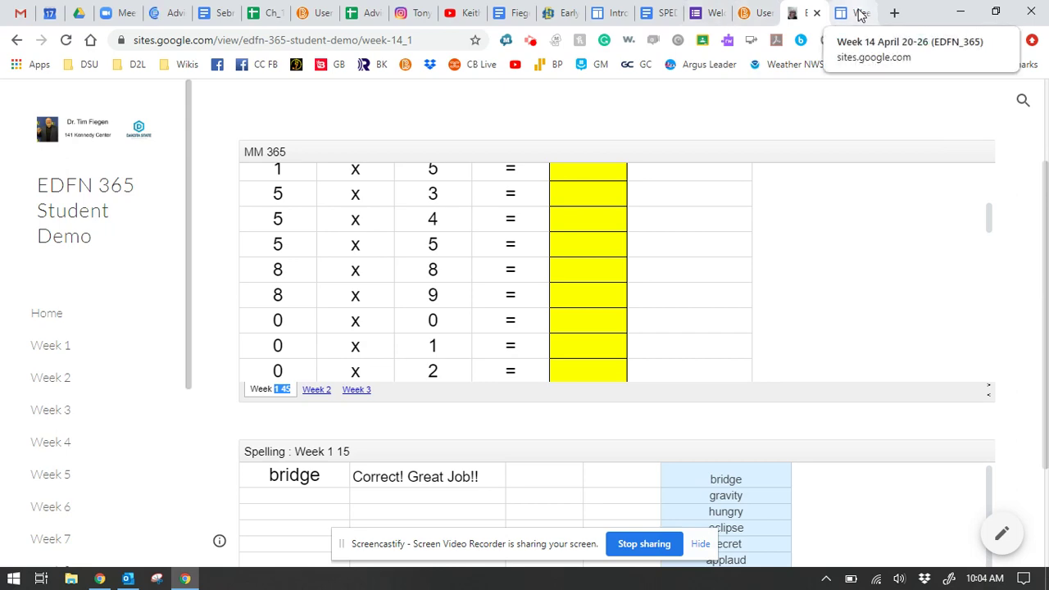
Step: Back on the assignment page, highlight step 7 'Insert in your Google Site' and scroll to the top
click(861, 14)
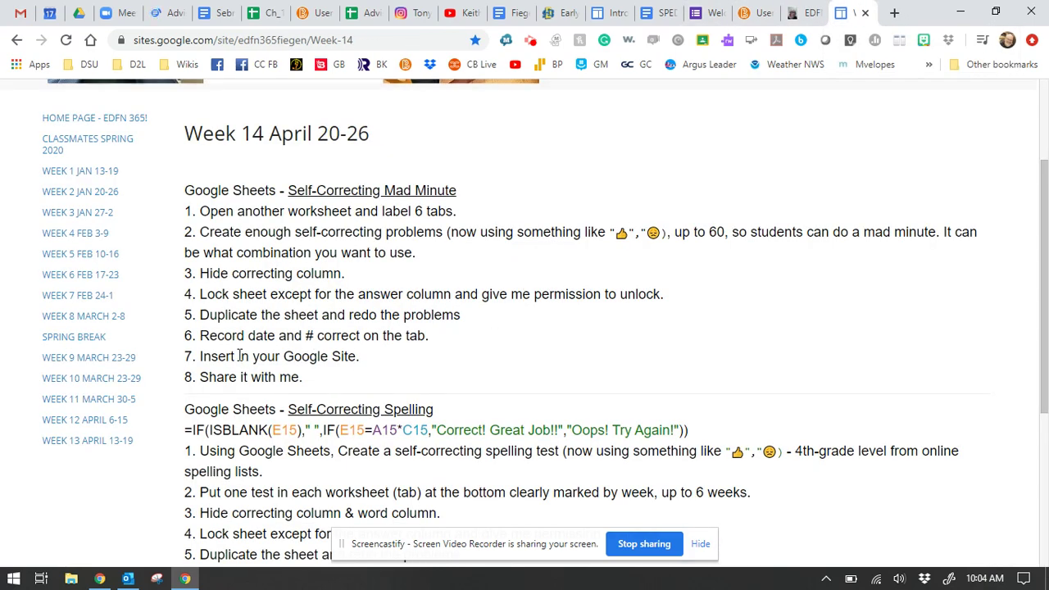
drag(198, 355, 370, 355)
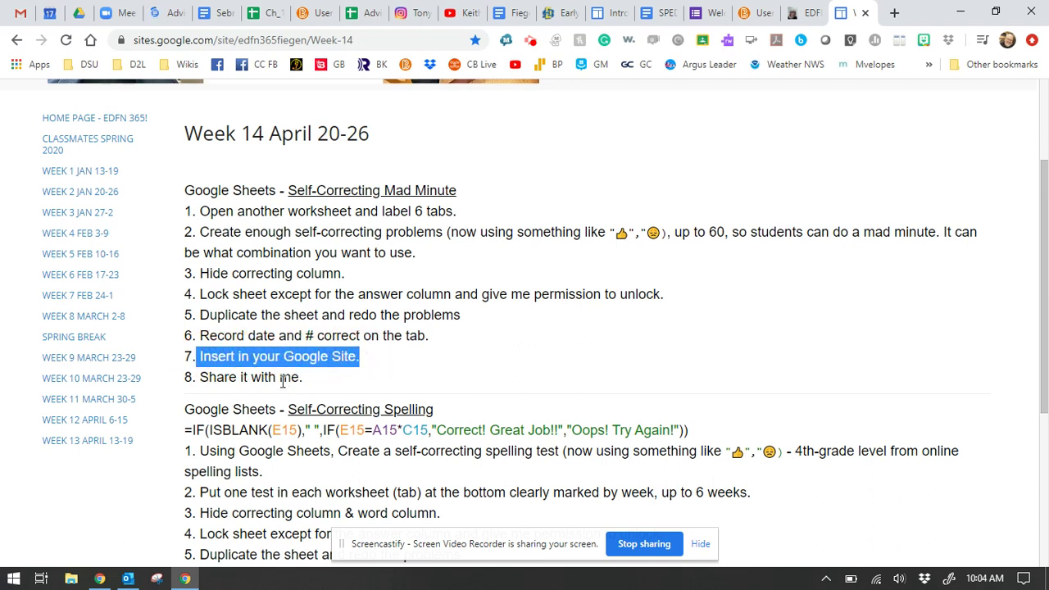
click(368, 379)
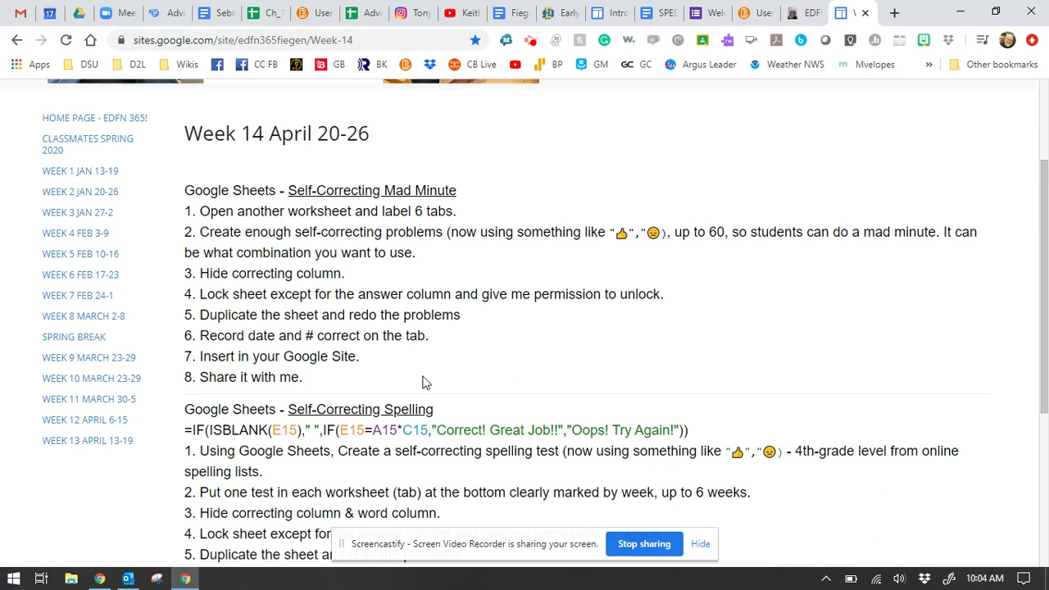
scroll(424, 383, up, 3)
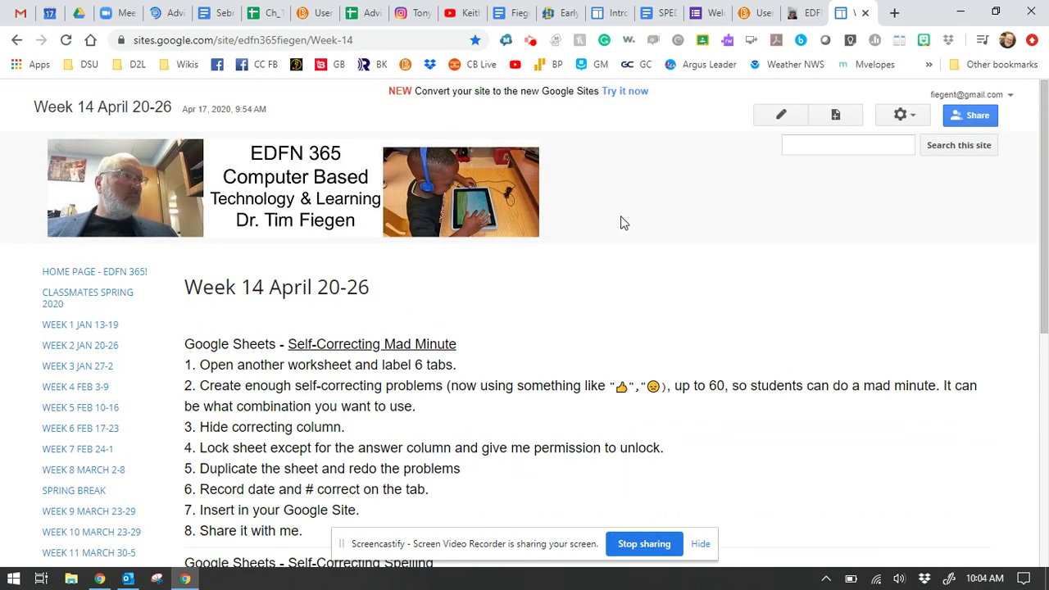
click(771, 121)
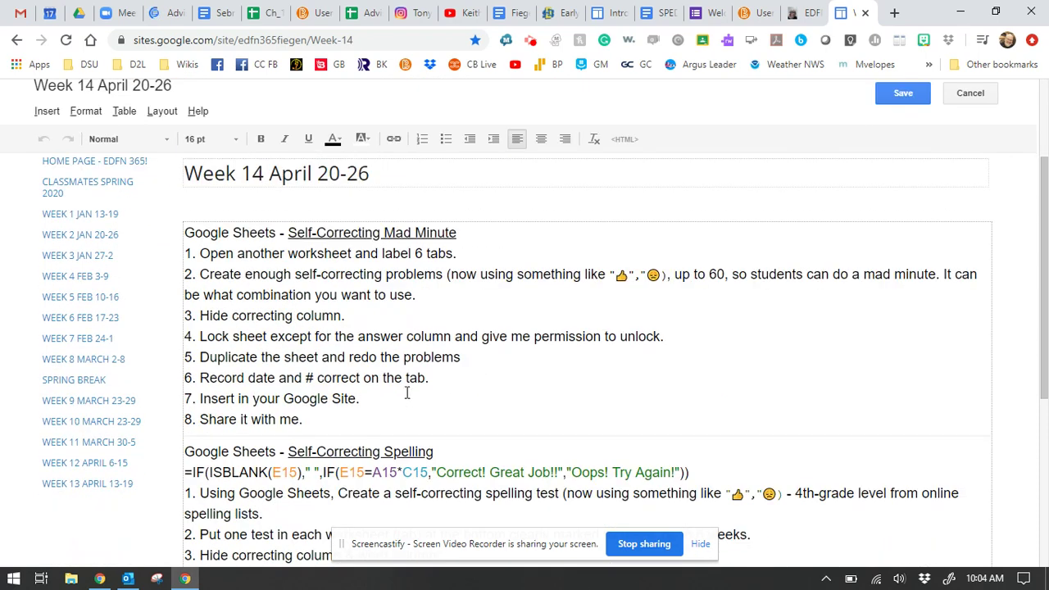
click(384, 421)
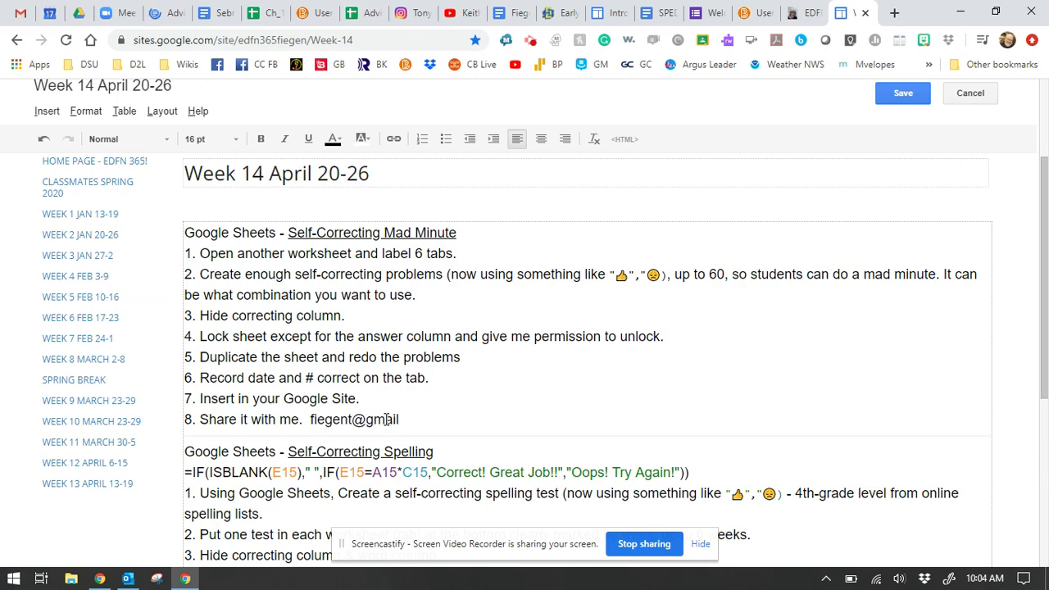
drag(307, 419, 435, 417)
click(494, 377)
scroll(456, 402, down, 1)
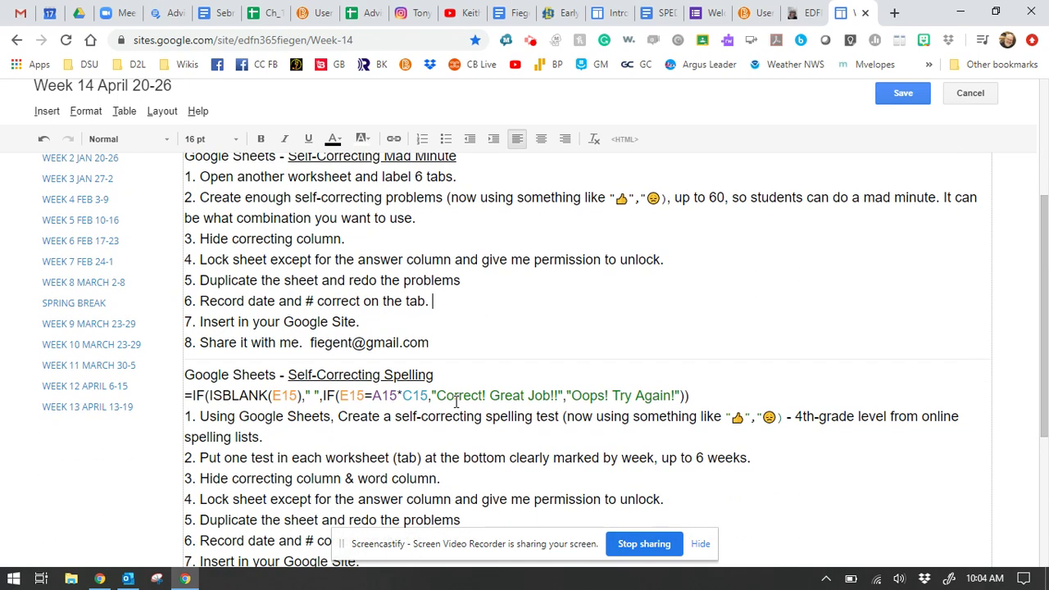
scroll(455, 402, up, 1)
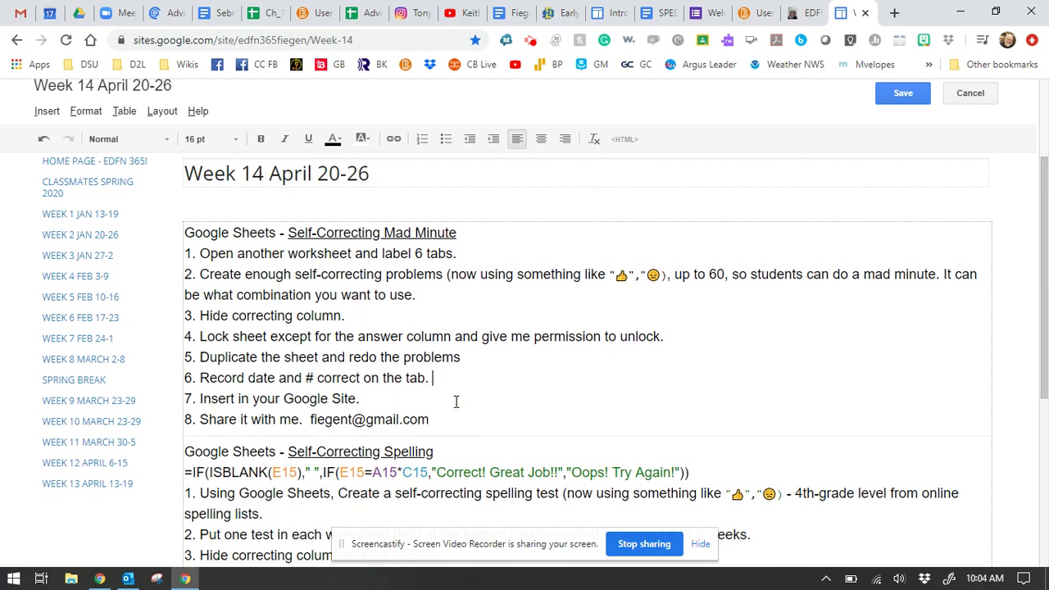
scroll(455, 401, down, 3)
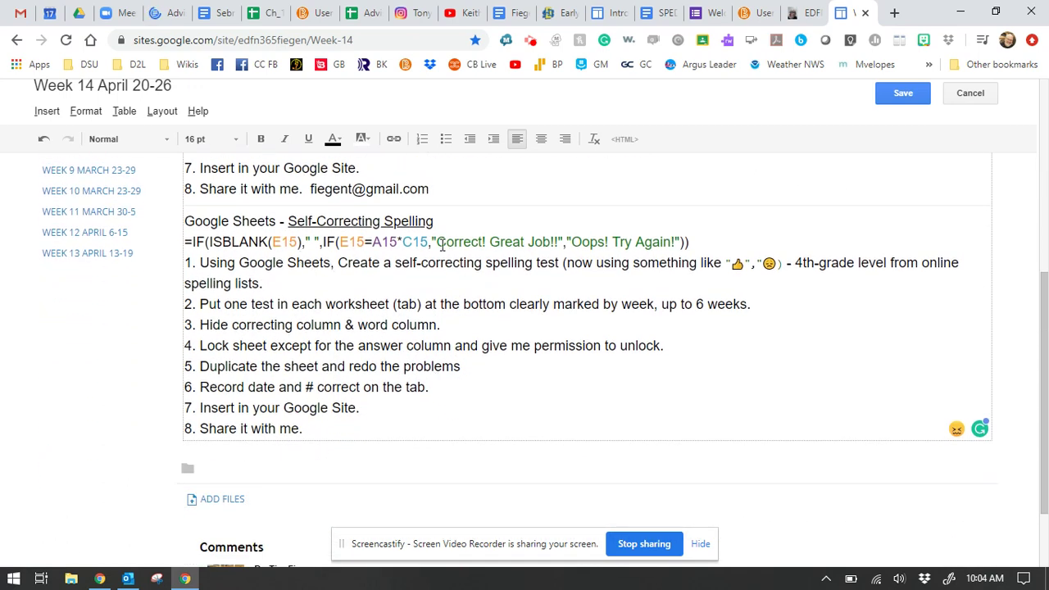
drag(438, 242, 674, 240)
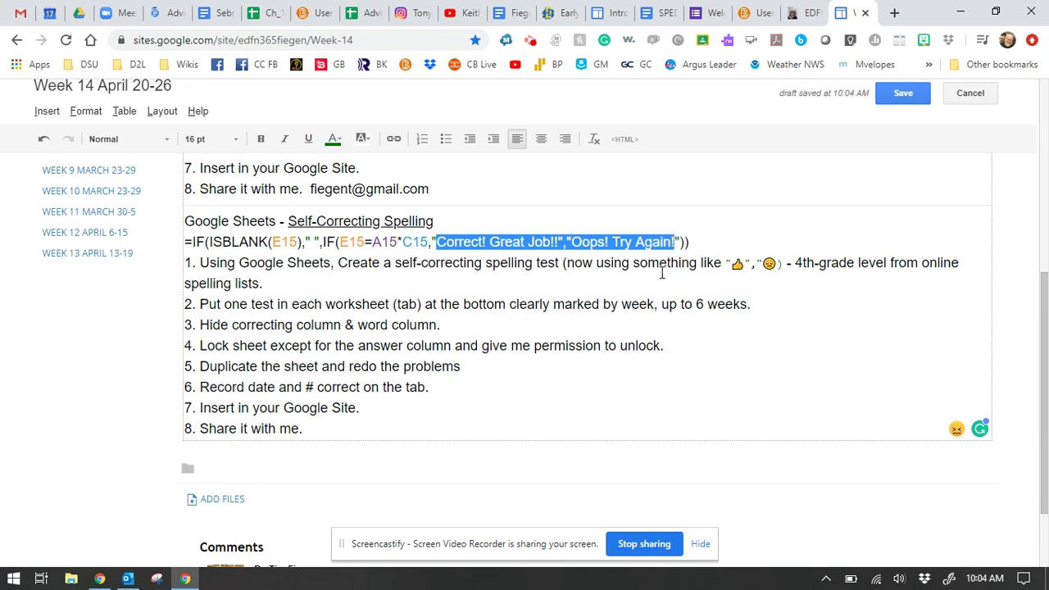
click(661, 277)
drag(729, 262, 779, 262)
click(554, 308)
scroll(552, 308, up, 2)
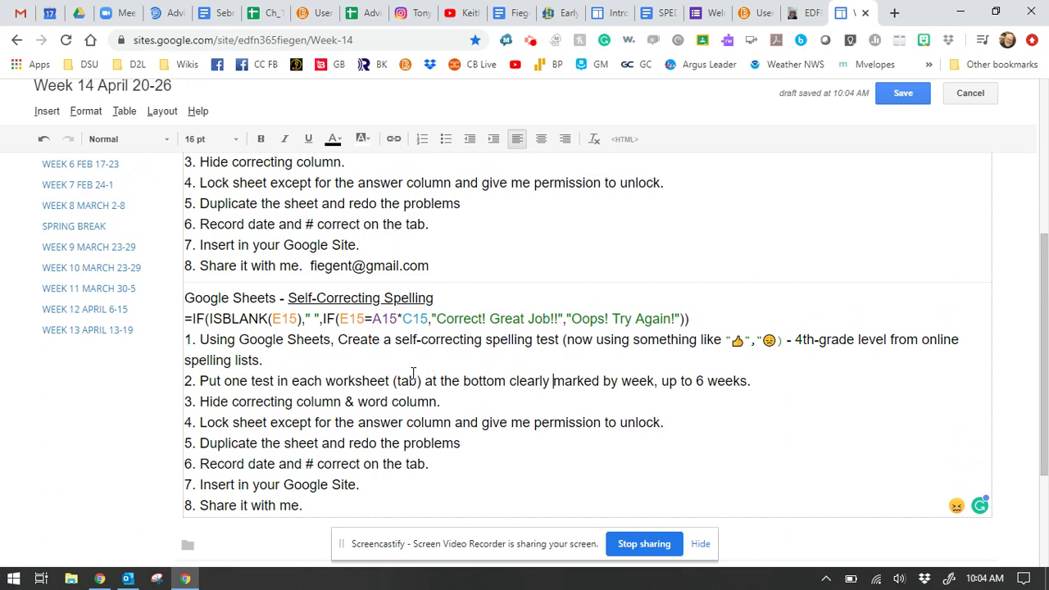
scroll(413, 374, down, 2)
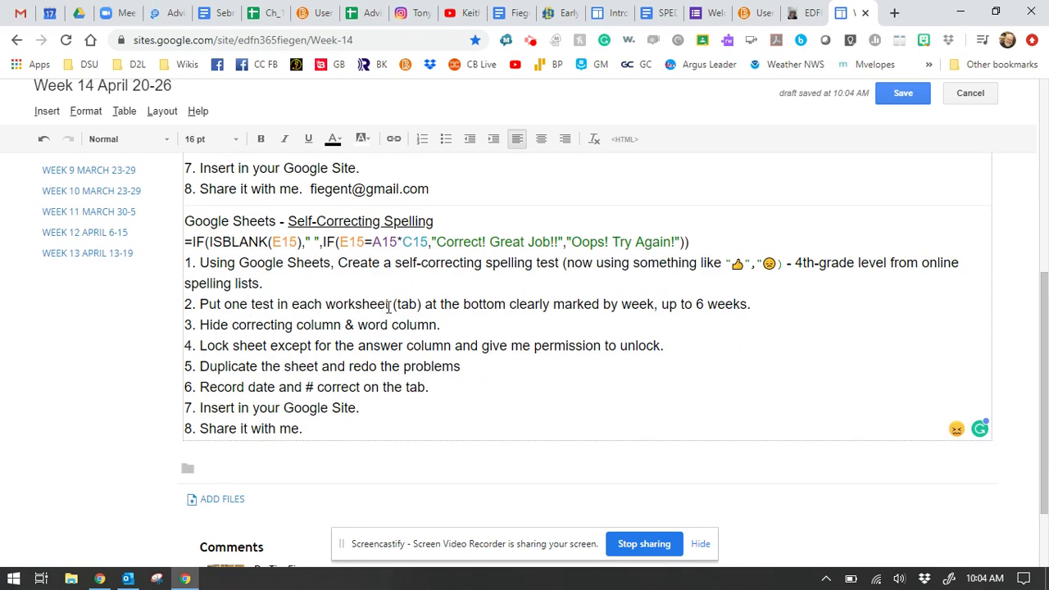
click(419, 304)
click(803, 13)
scroll(508, 326, down, 3)
scroll(474, 434, down, 3)
scroll(480, 448, down, 3)
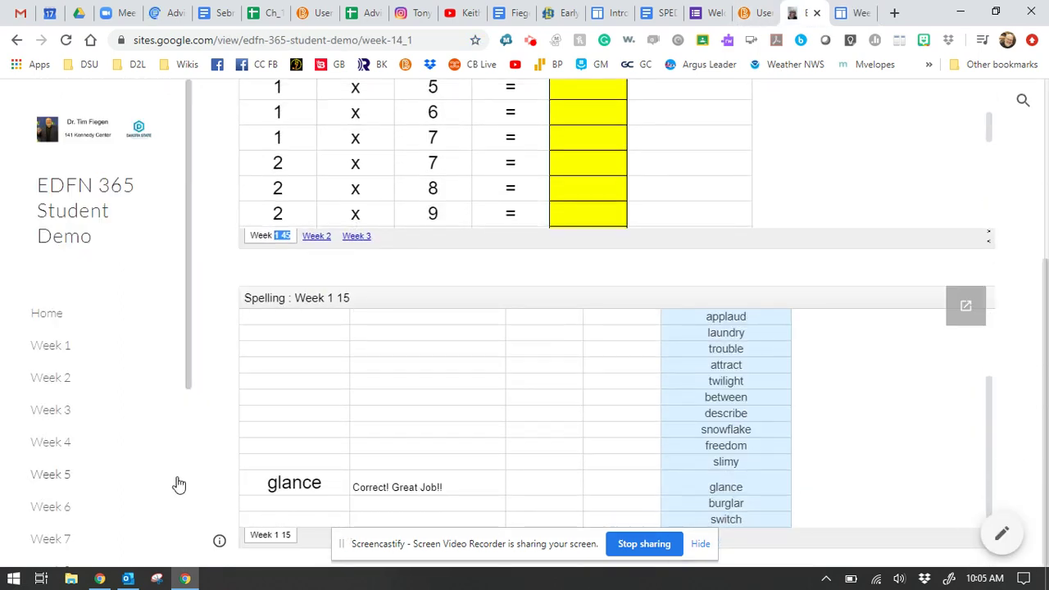
click(850, 13)
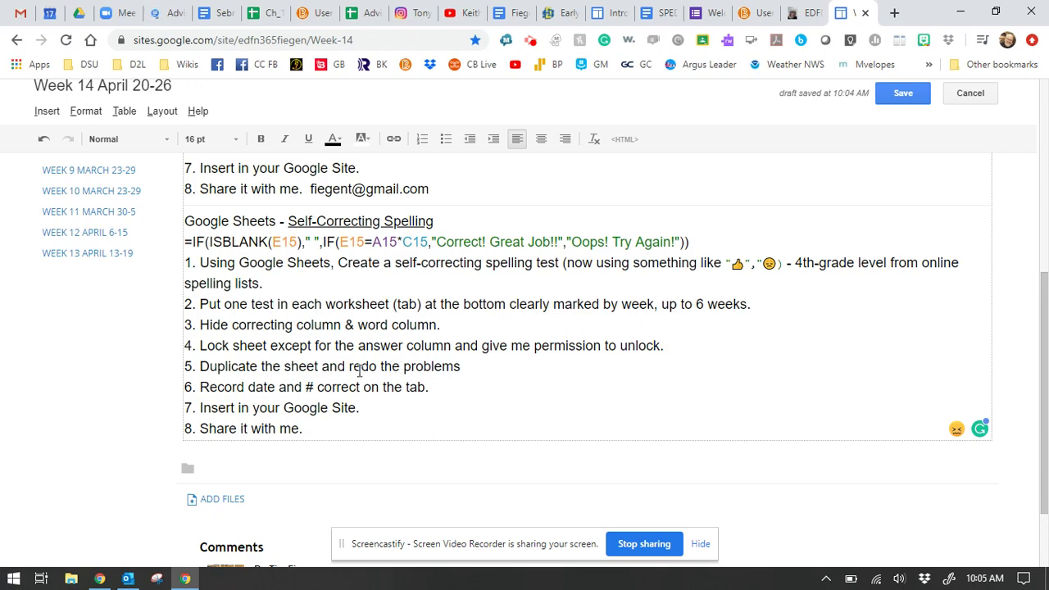
scroll(667, 205, up, 1)
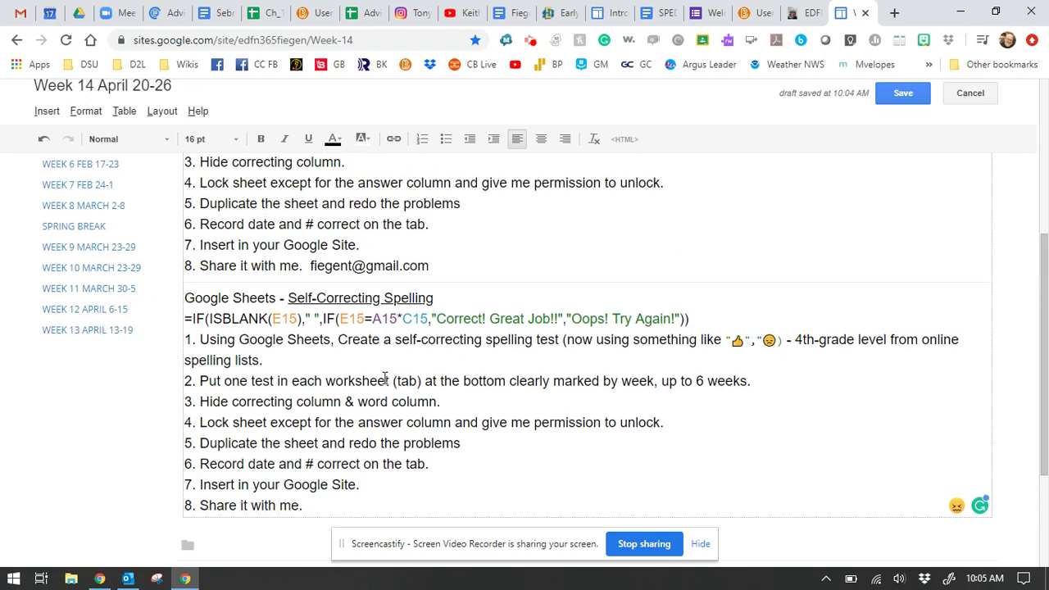
scroll(385, 379, down, 1)
scroll(604, 205, up, 4)
scroll(421, 326, down, 5)
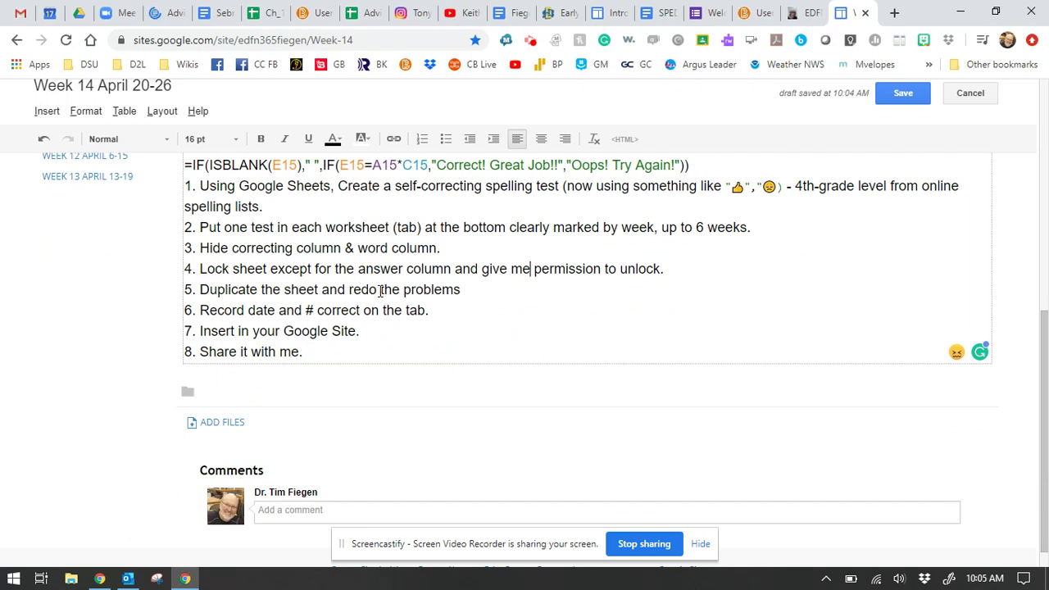
Step: Replace 'do the problems.' in step 5 with 'the next spelling words.' and save the Week 14 page
drag(461, 288, 361, 290)
key(BackSpace)
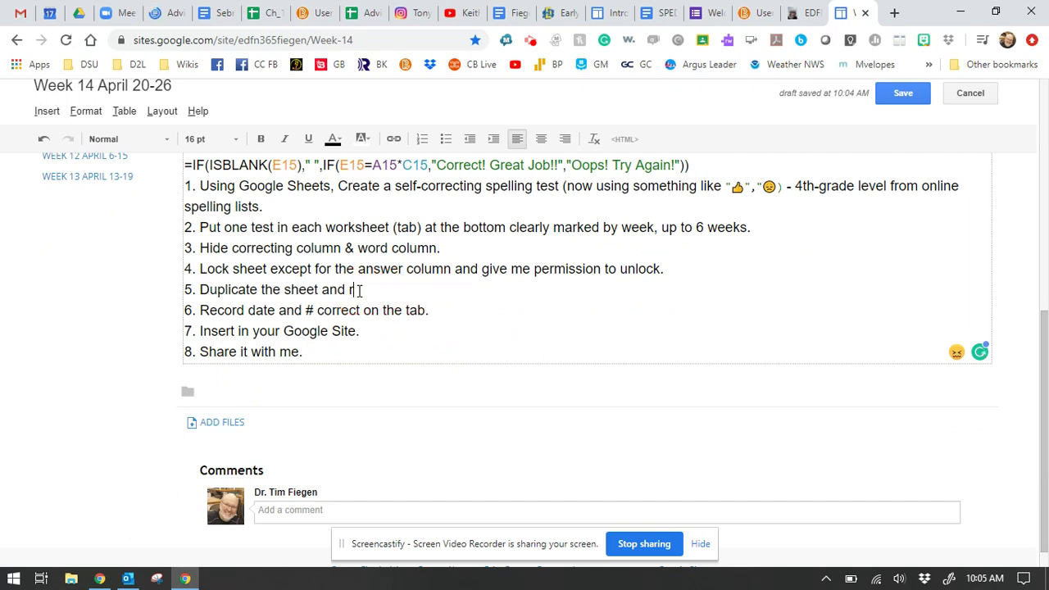
text(the next spelling words.)
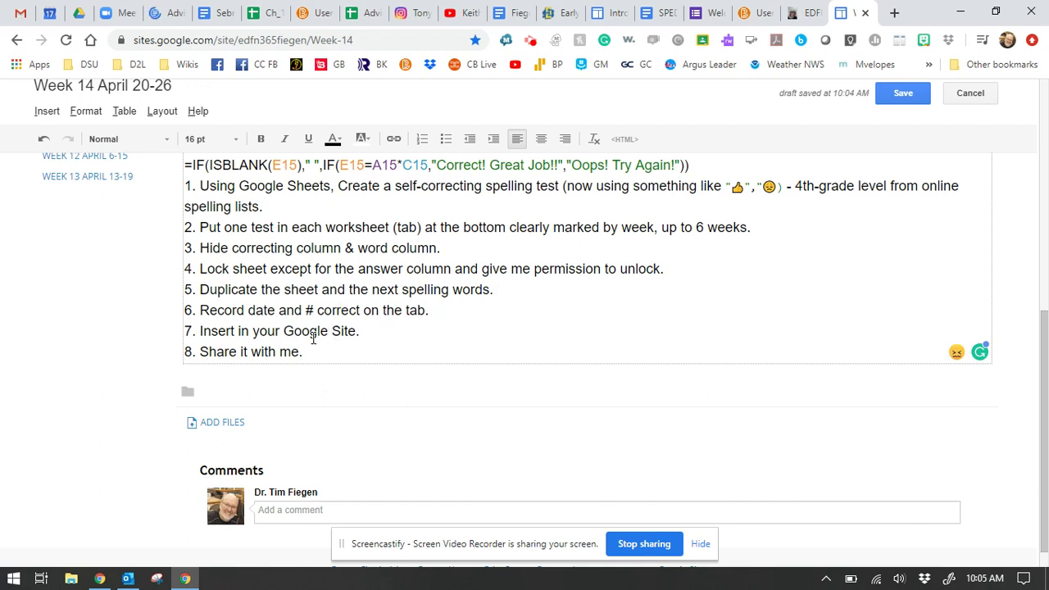
click(265, 354)
click(312, 354)
click(900, 95)
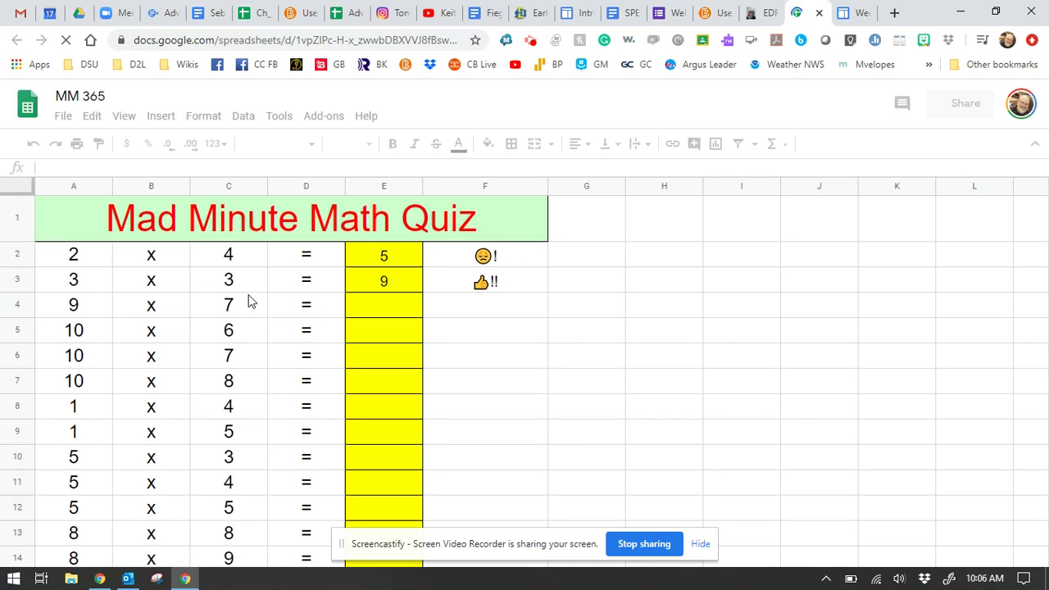
Step: Scroll through the quiz and read the IF feedback formulas in F2 and F3
scroll(277, 362, down, 1)
scroll(279, 359, down, 2)
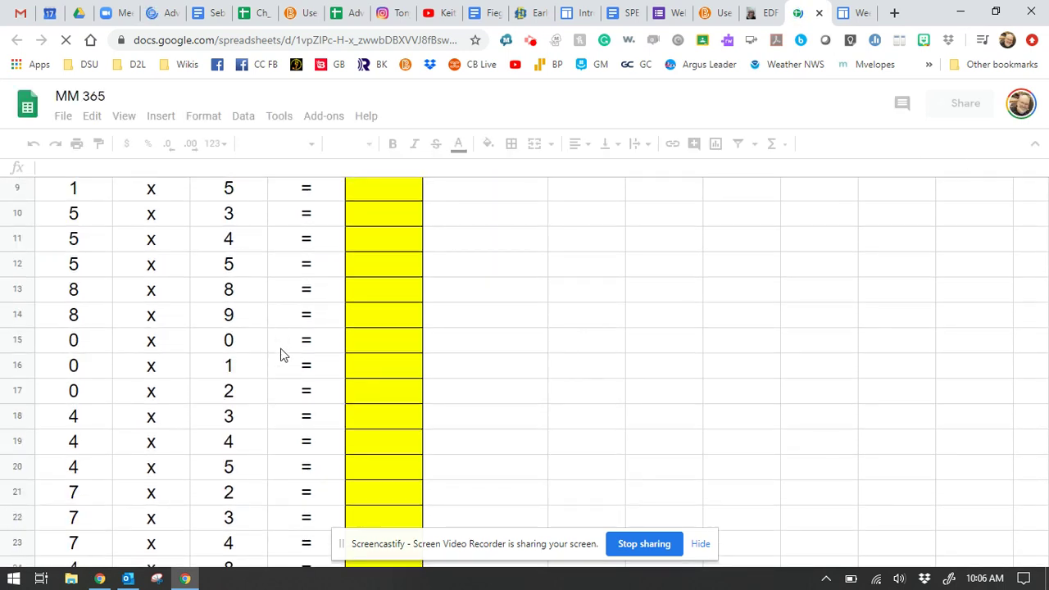
scroll(282, 358, down, 1)
scroll(283, 358, down, 5)
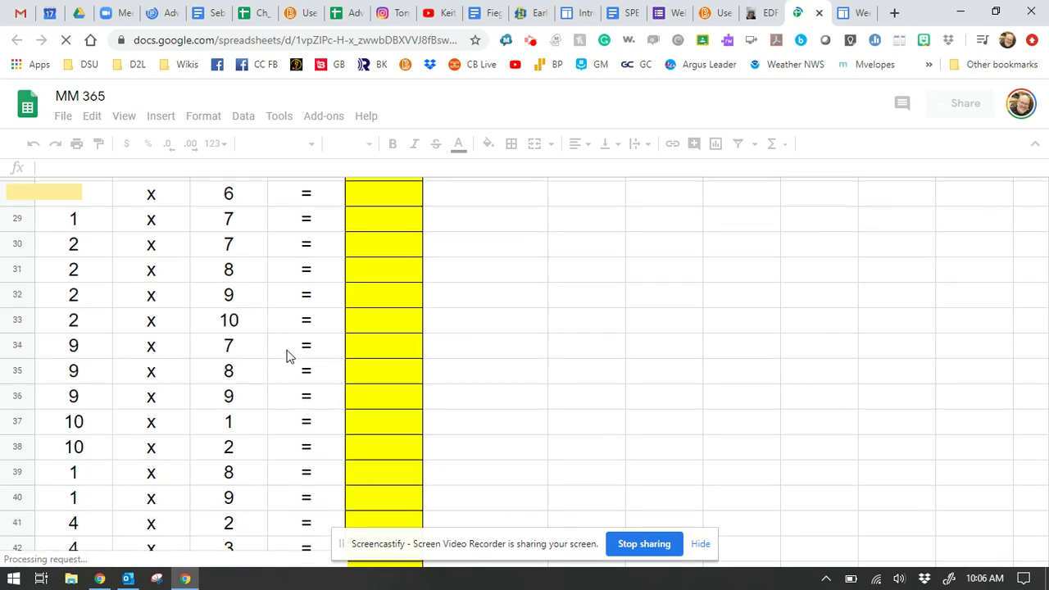
scroll(287, 357, down, 1)
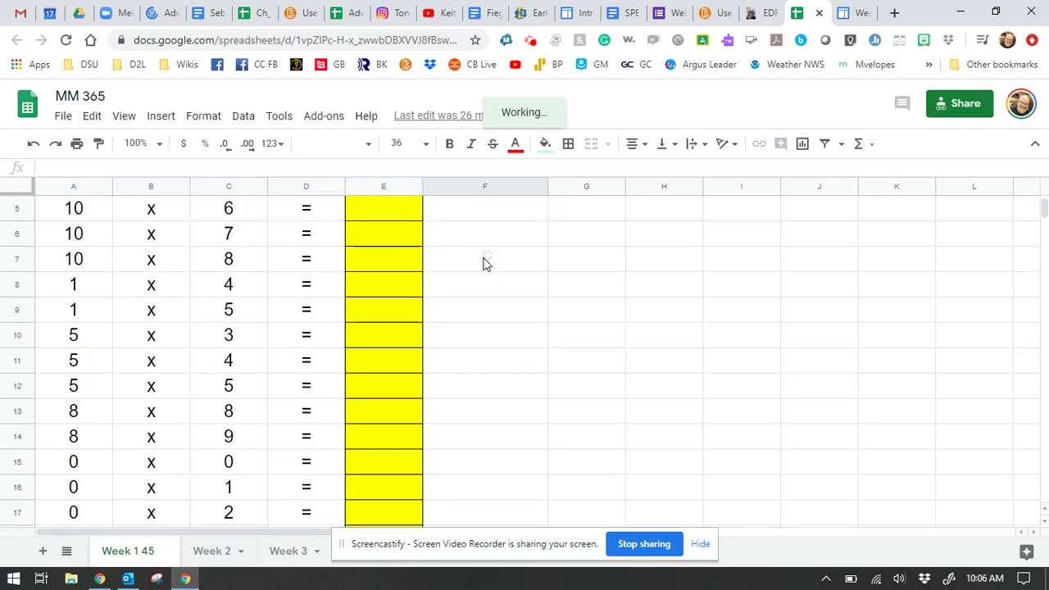
click(482, 256)
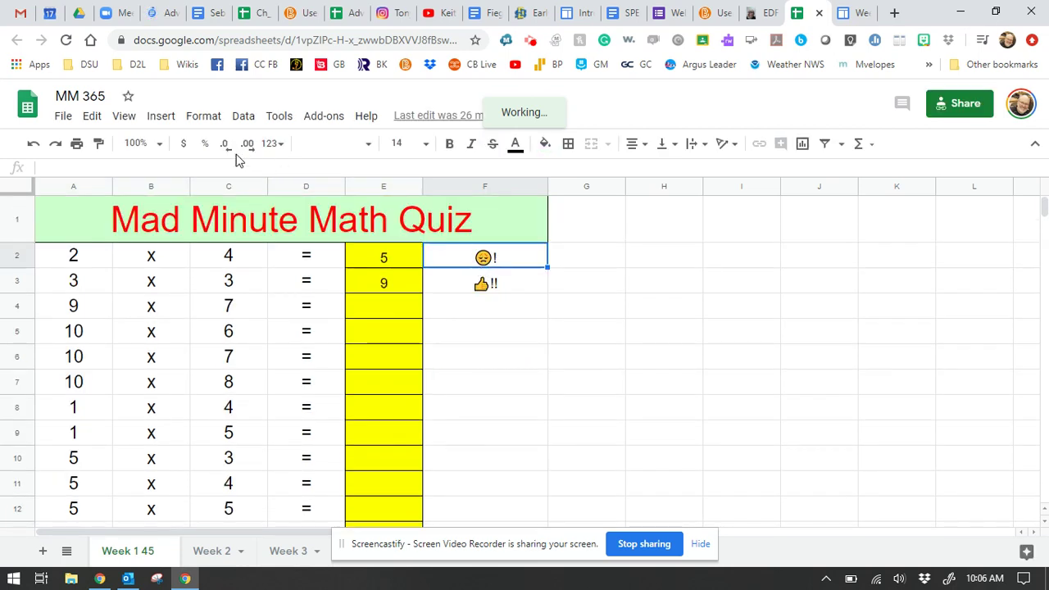
click(497, 286)
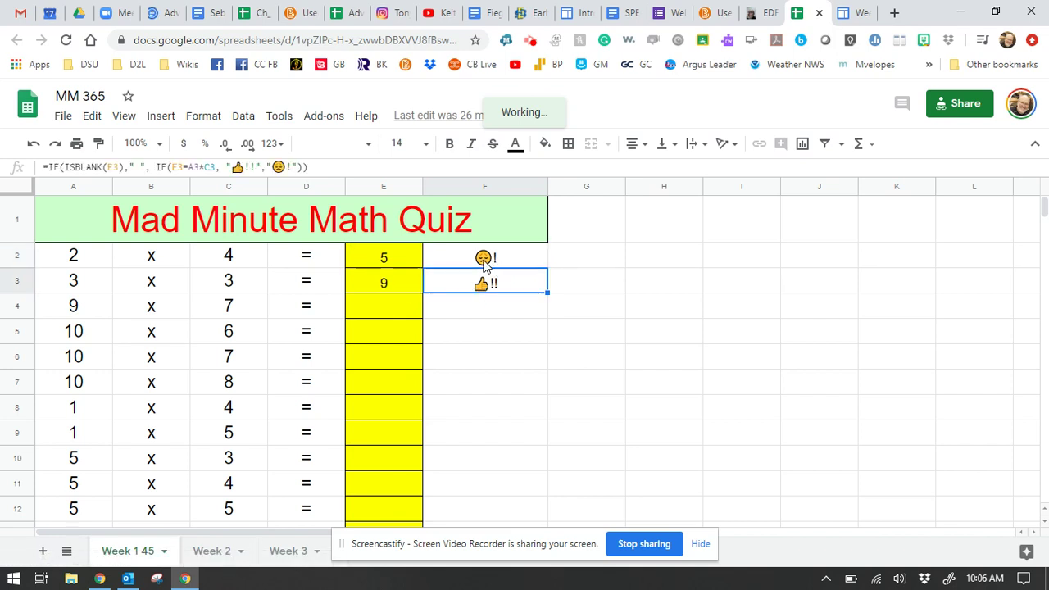
click(485, 264)
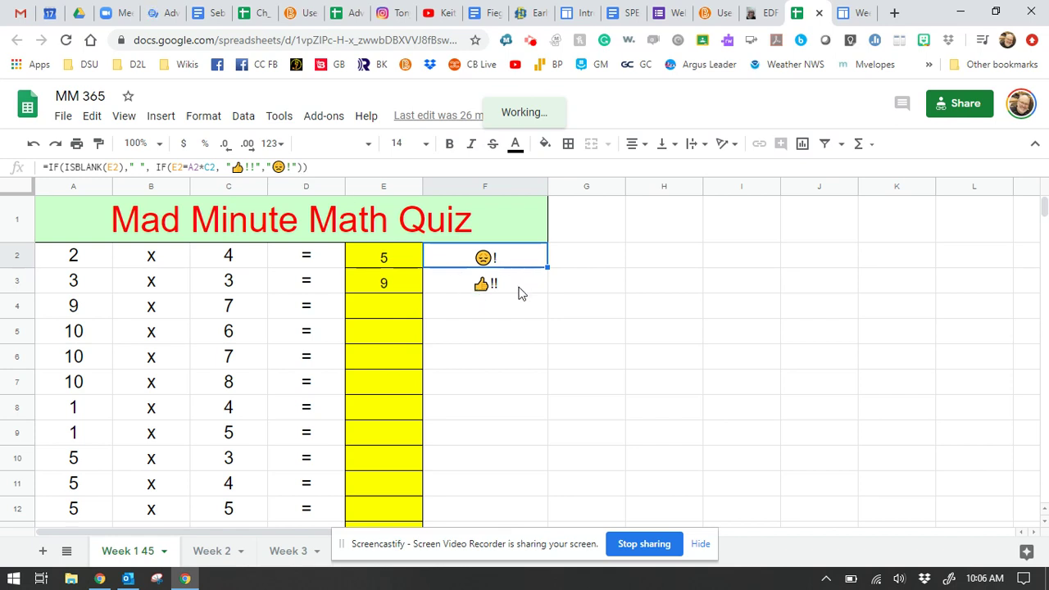
shift+click(521, 294)
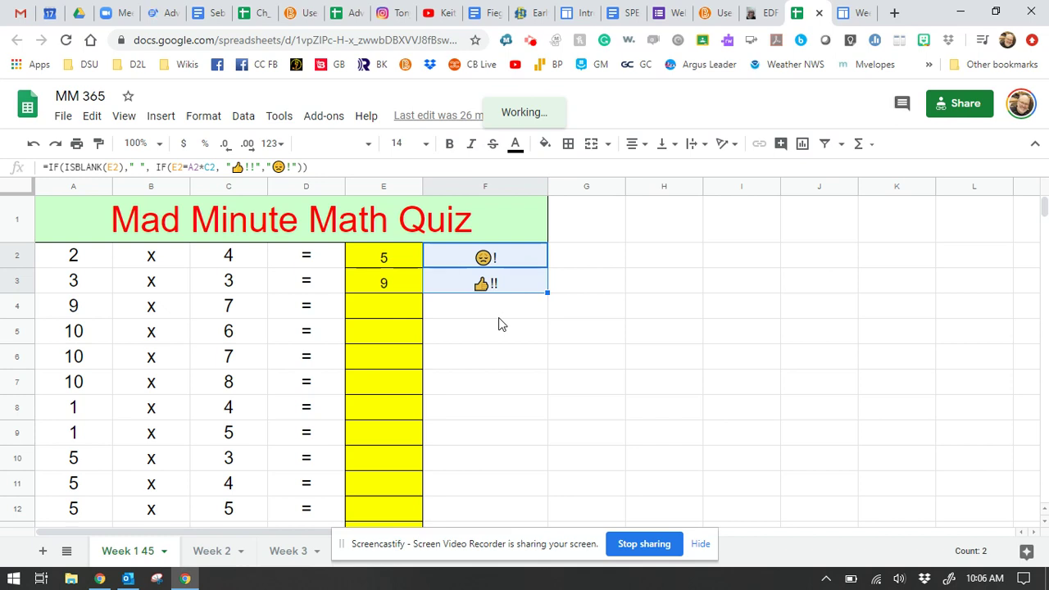
Step: Check the font size of C5, then select the feedback cells F2:F3
click(225, 334)
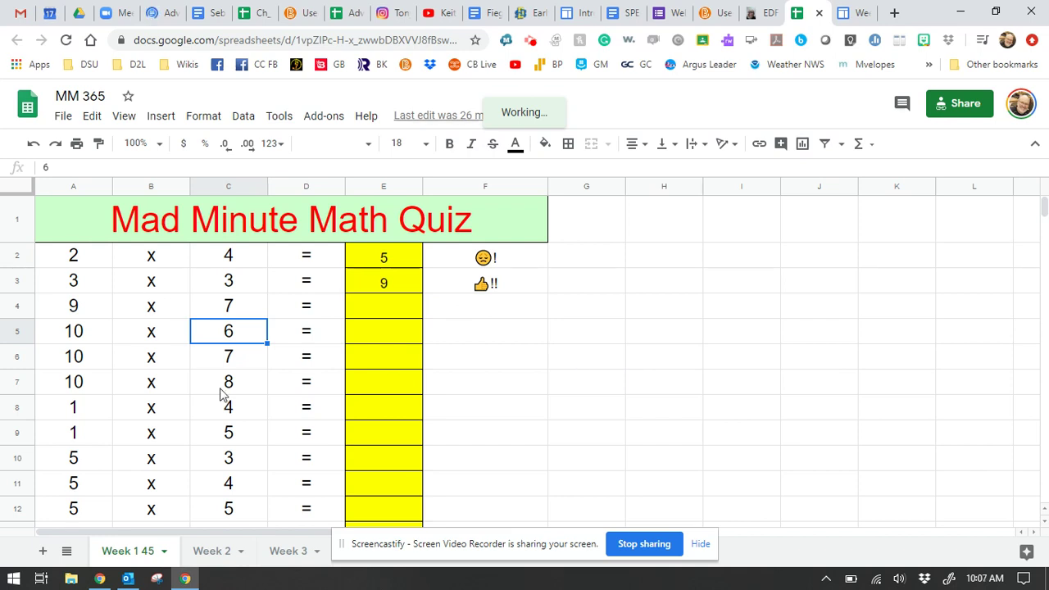
scroll(221, 394, down, 1)
scroll(484, 234, down, 1)
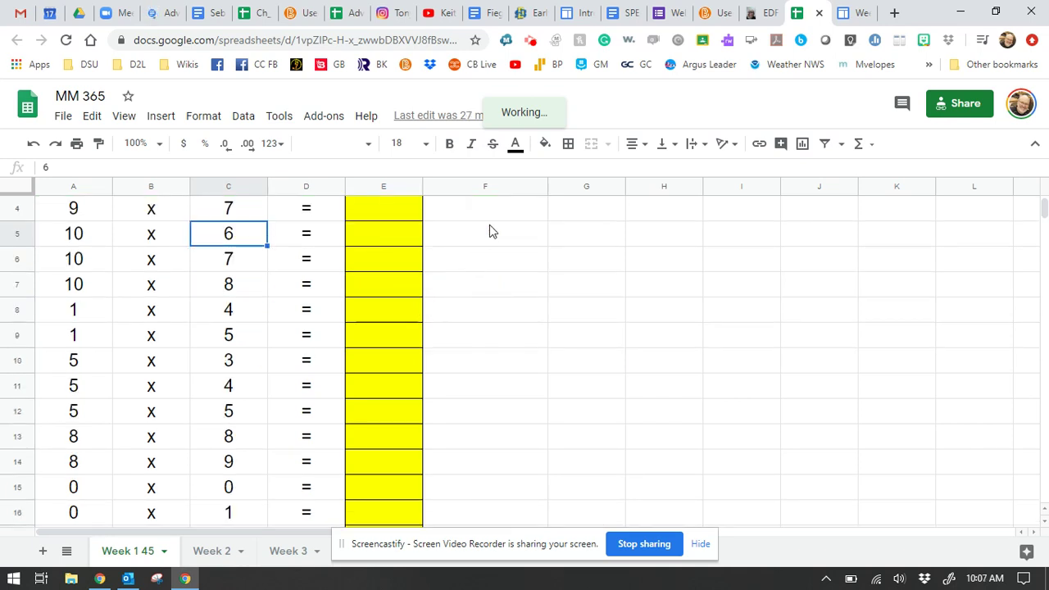
scroll(550, 317, up, 3)
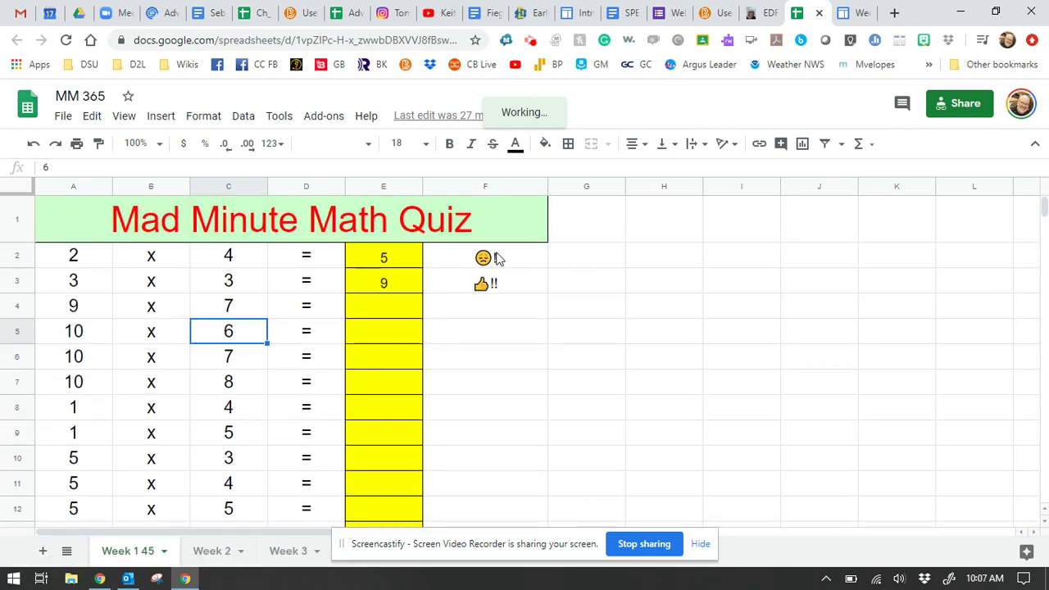
drag(483, 257, 494, 292)
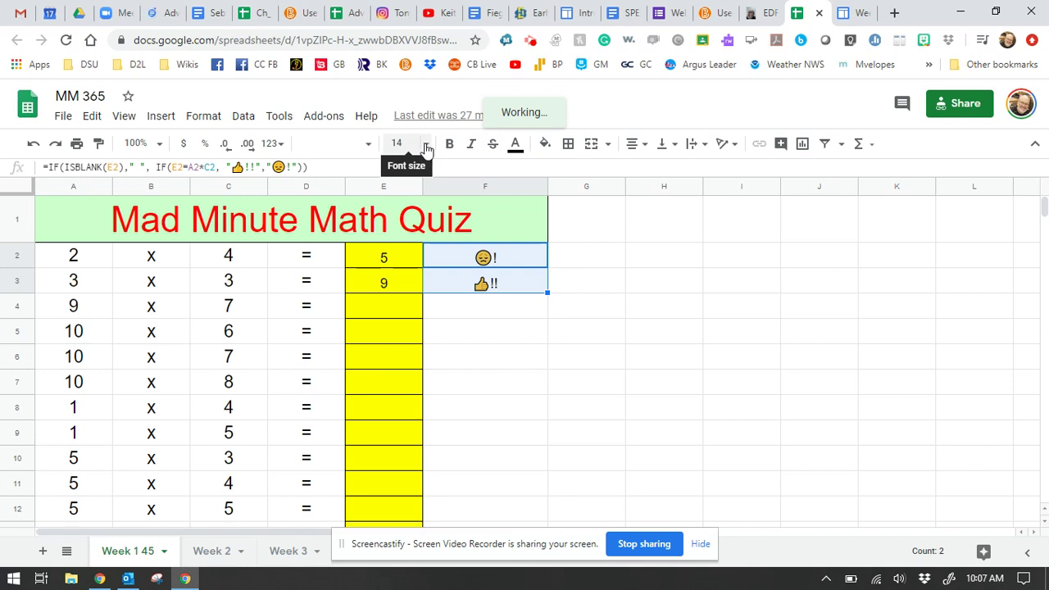
Step: Set the F2:F3 emoji feedback to 24 pt and check the formula in F7
click(426, 145)
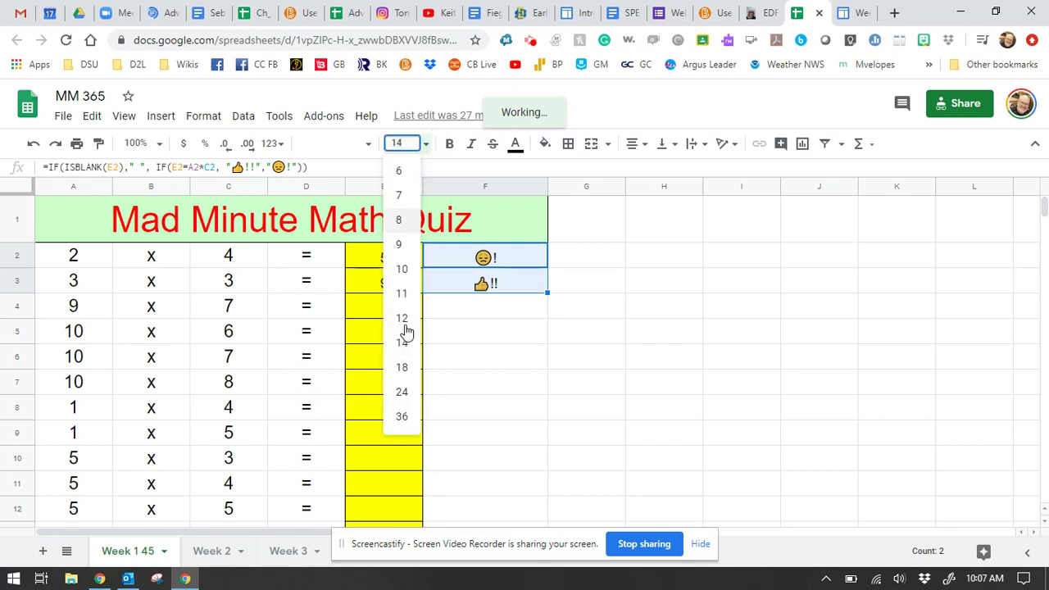
click(403, 393)
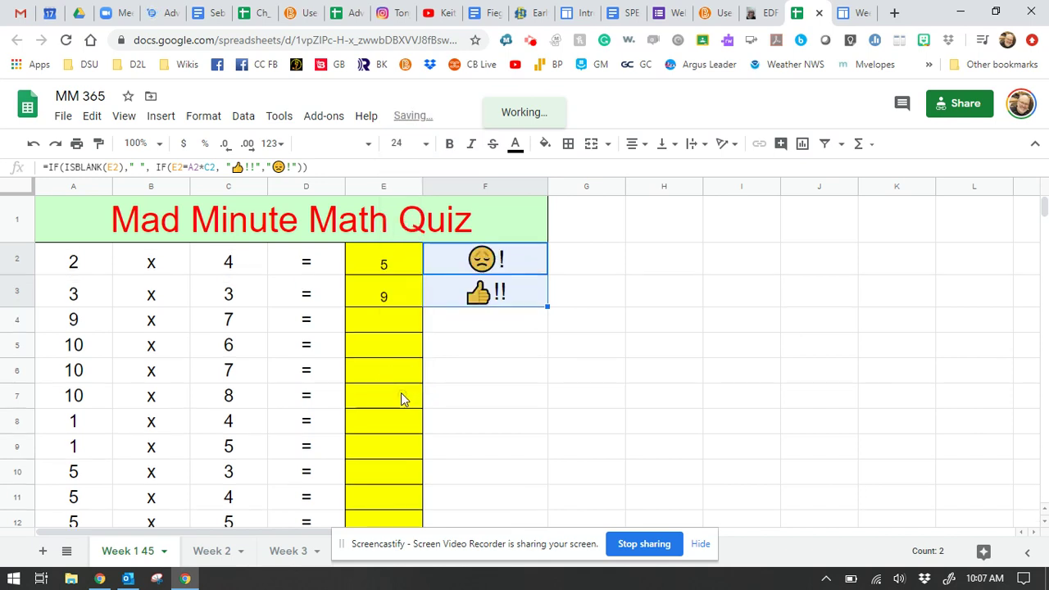
click(462, 398)
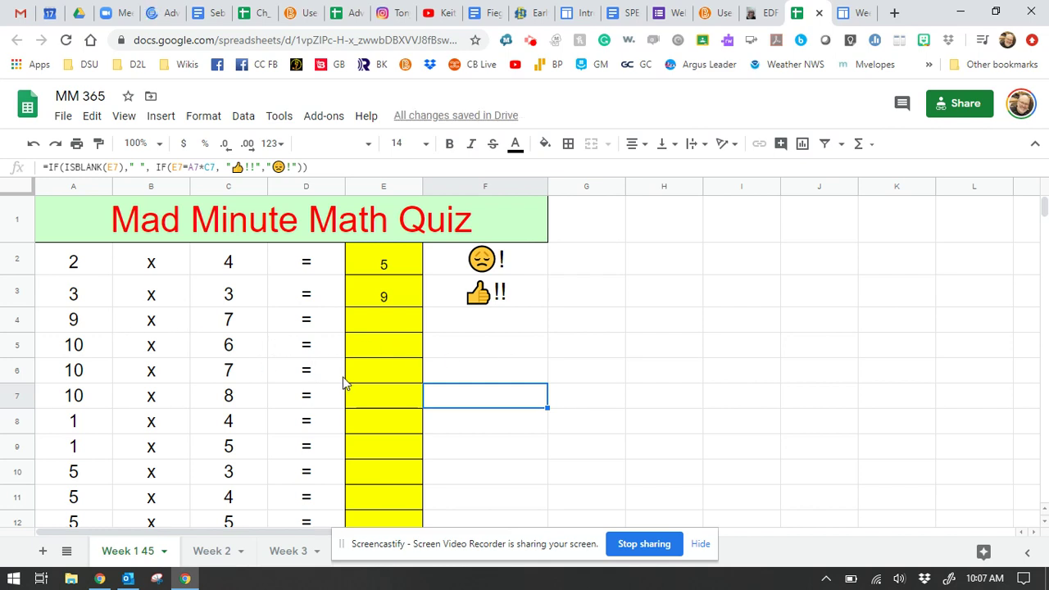
scroll(344, 381, down, 4)
scroll(344, 382, up, 1)
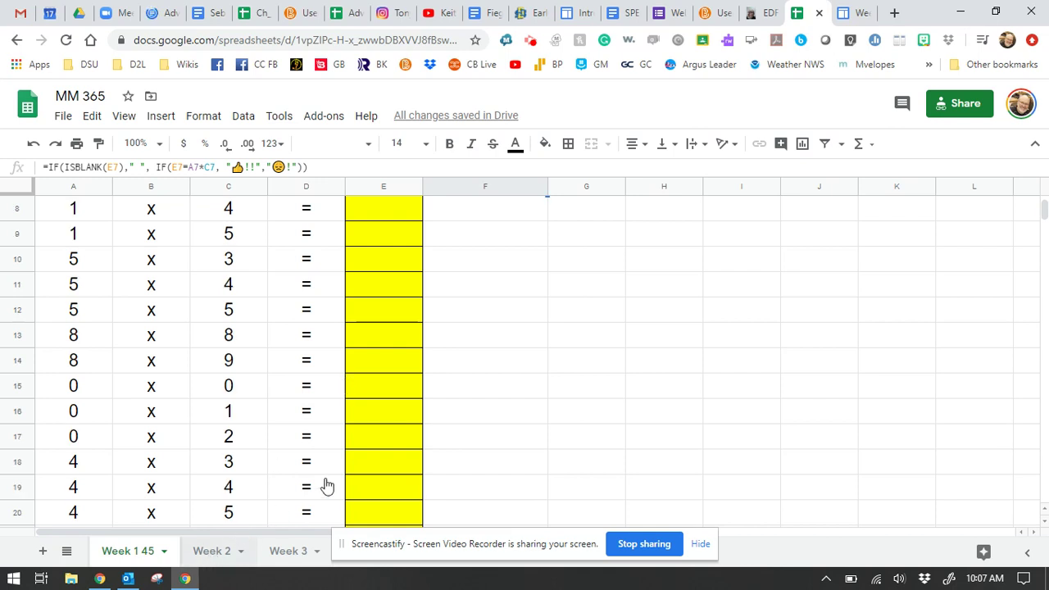
Step: Inspect the feedback formulas down column F on the Week 1 45 sheet
key(ctrl+shift+Page_Down)
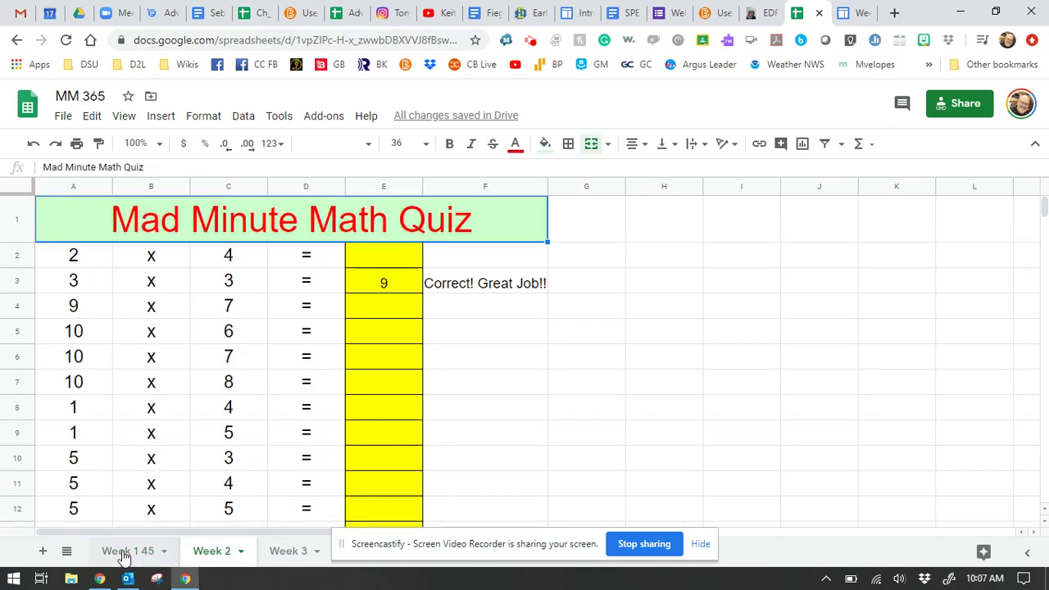
key(ctrl+shift+Page_Up)
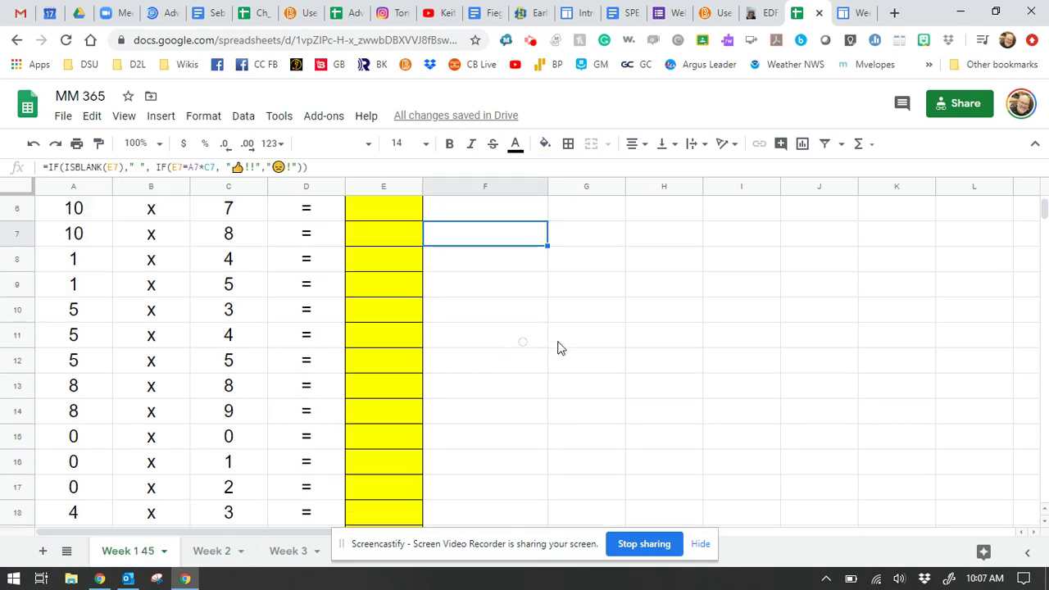
scroll(558, 348, up, 3)
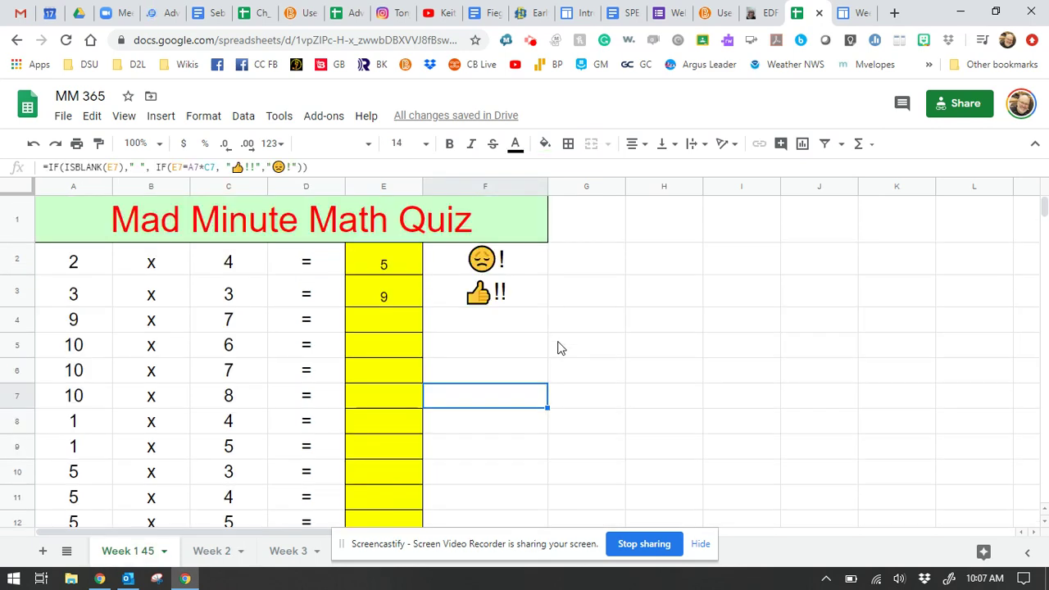
click(558, 348)
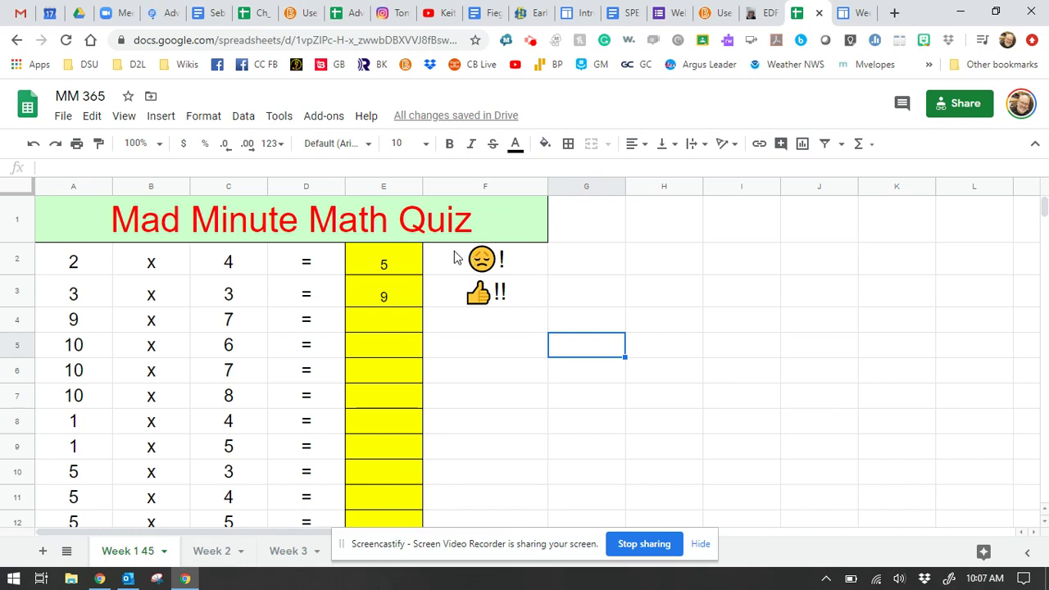
click(454, 257)
click(595, 288)
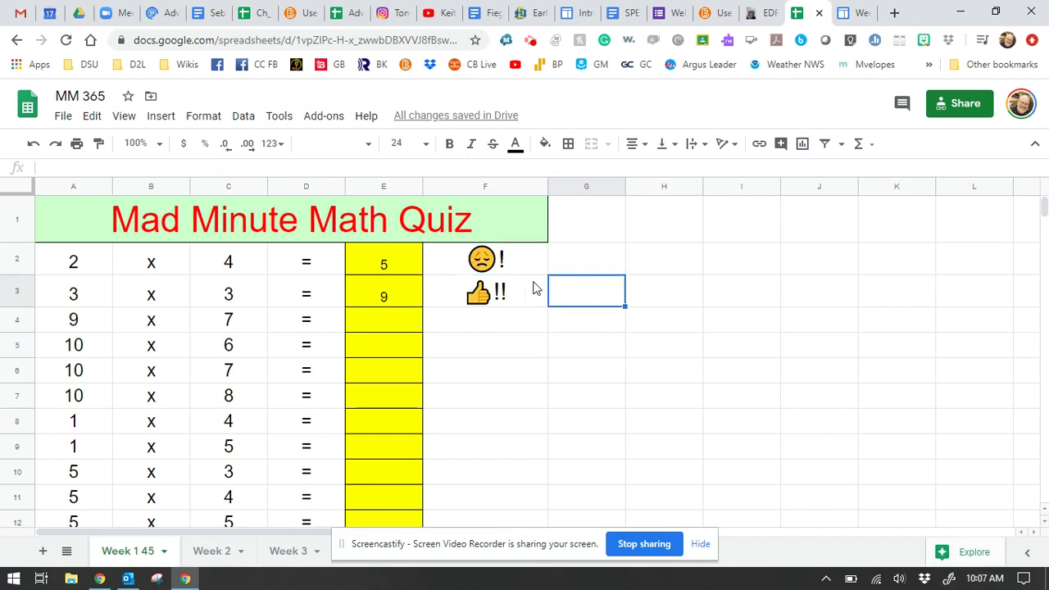
drag(516, 261, 521, 495)
scroll(546, 464, up, 3)
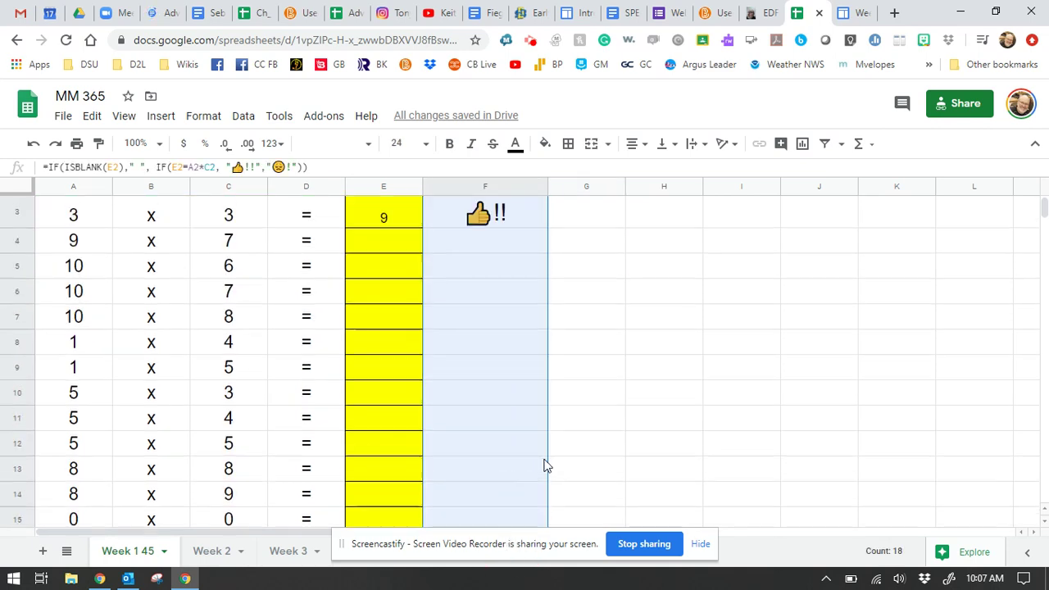
click(546, 460)
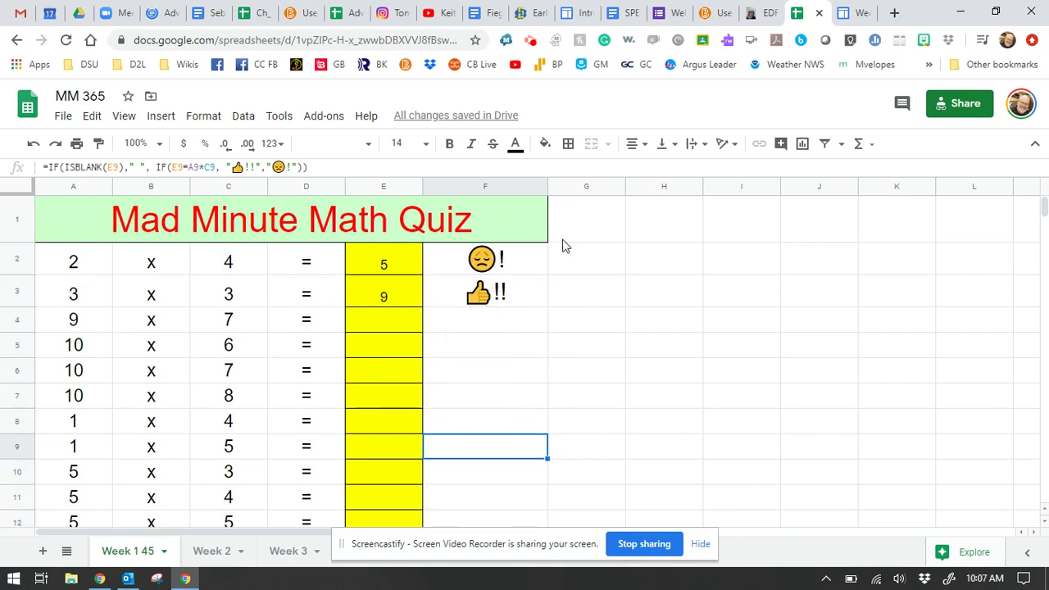
Step: Hide column F using its column header options menu
click(539, 190)
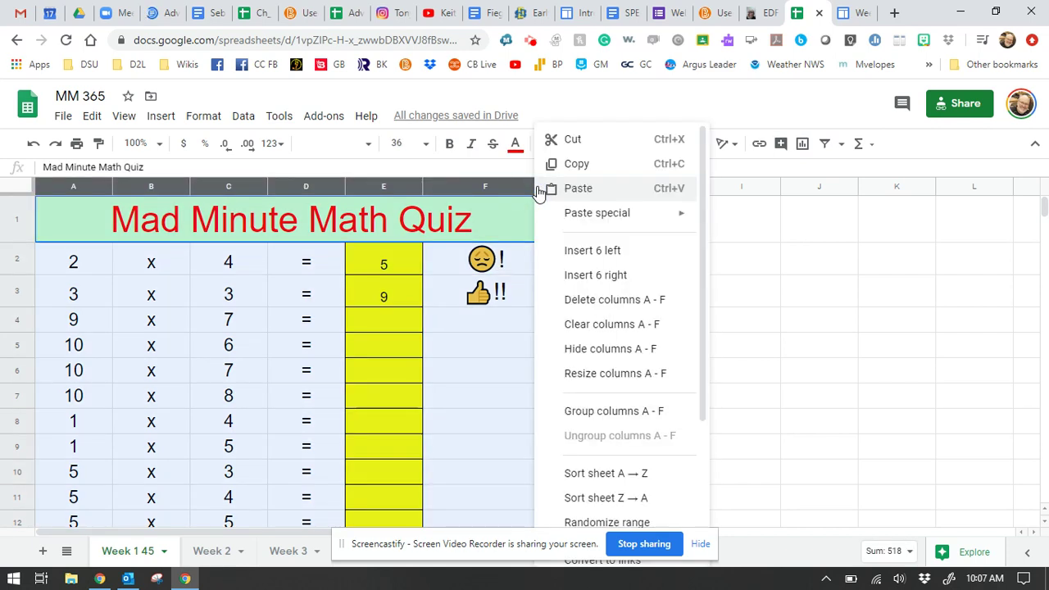
click(480, 324)
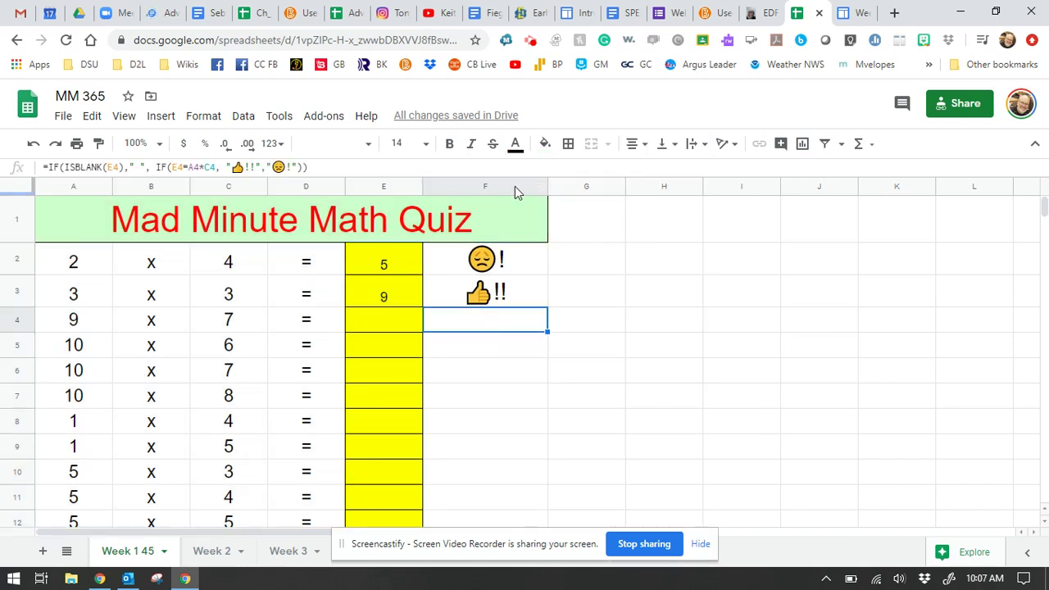
click(539, 190)
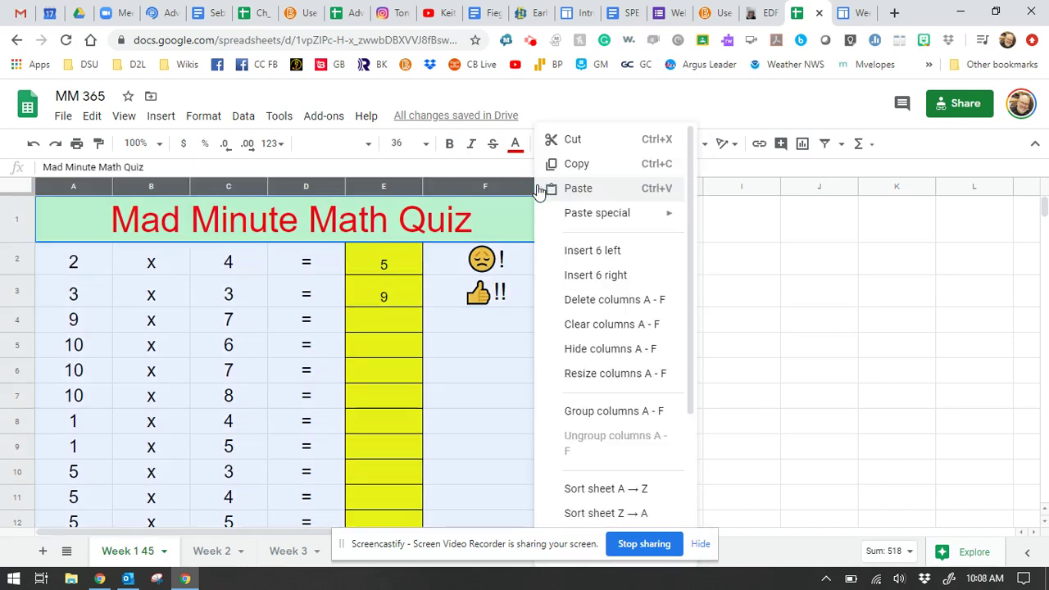
click(476, 344)
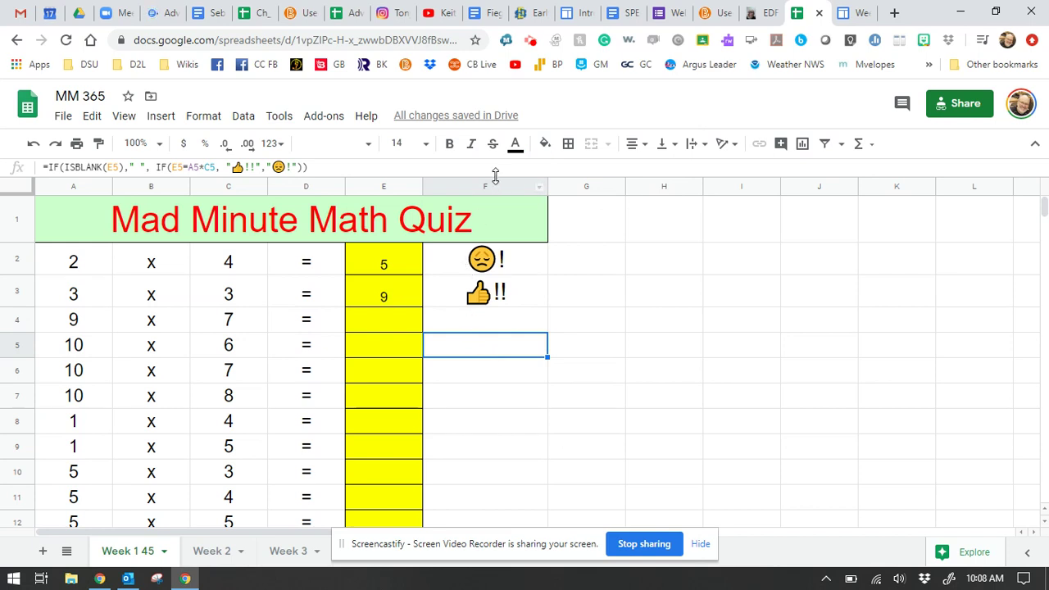
click(540, 189)
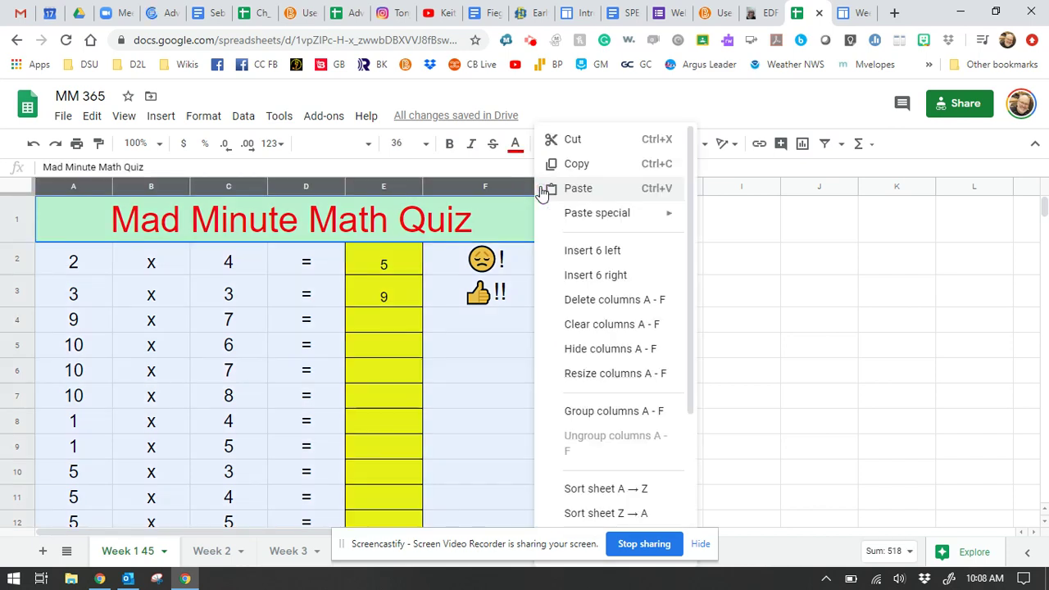
click(752, 291)
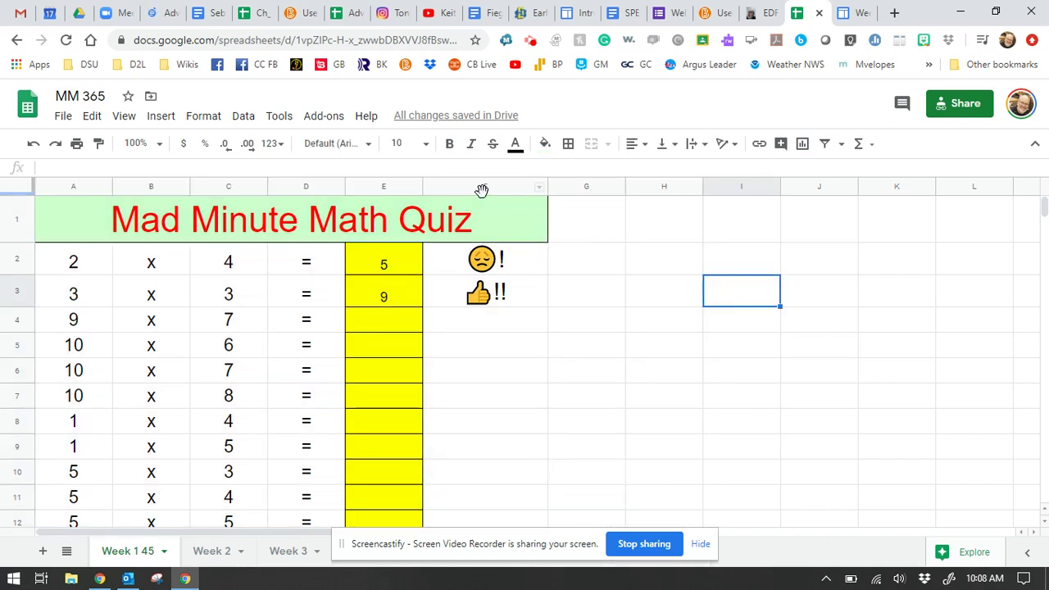
click(479, 189)
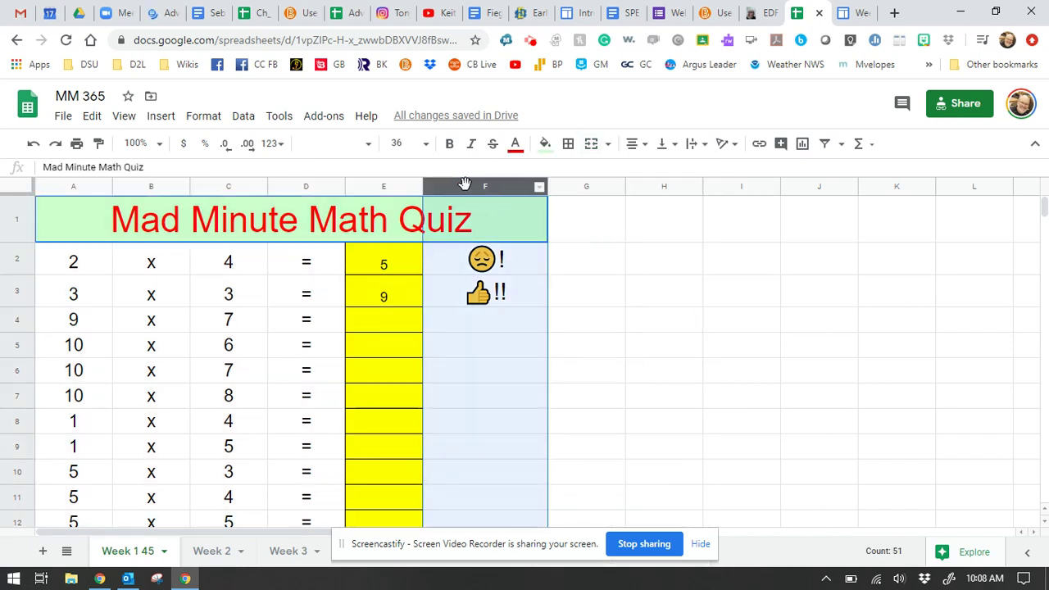
click(539, 188)
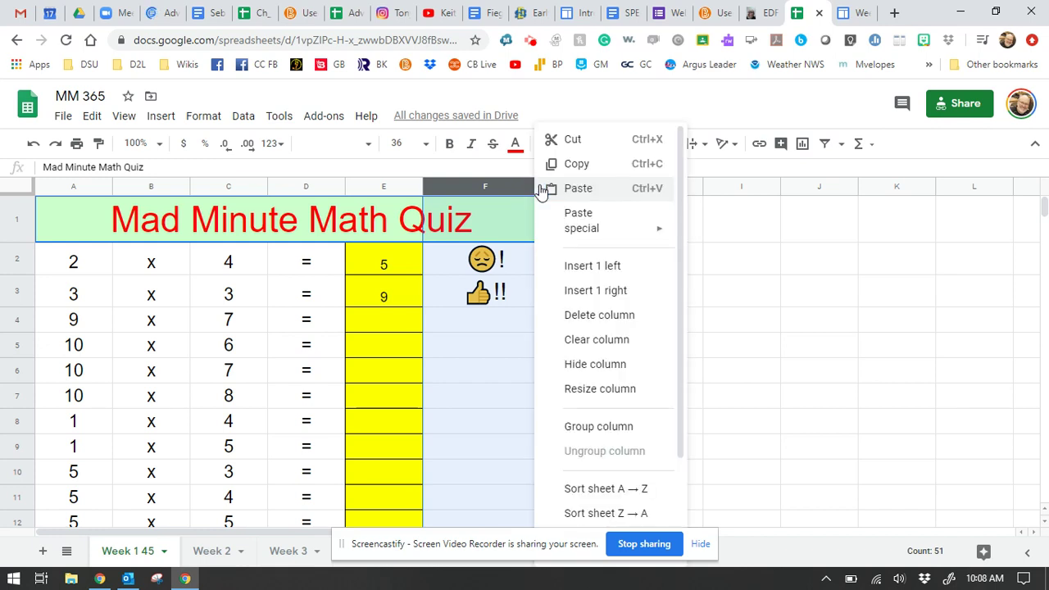
click(601, 349)
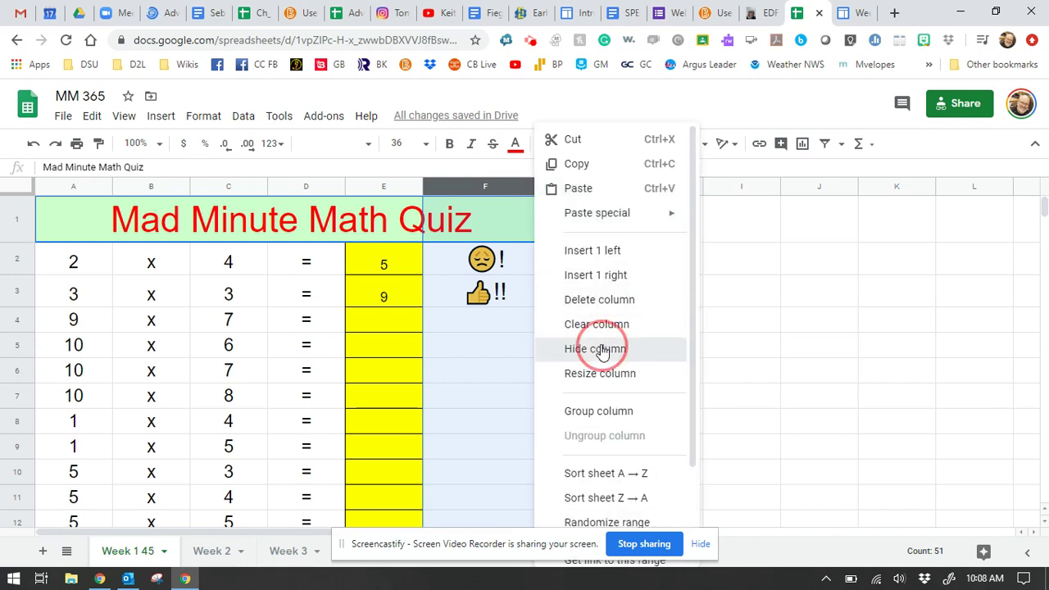
Step: Select columns E through G and unhide column F from the right-click menu
click(600, 342)
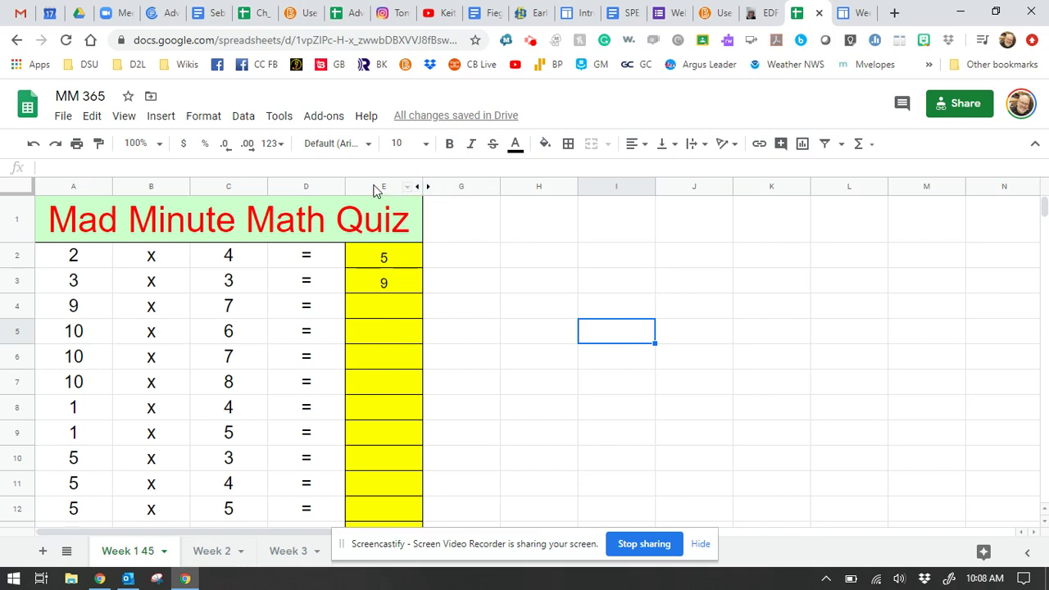
drag(373, 190, 465, 184)
right_click(492, 191)
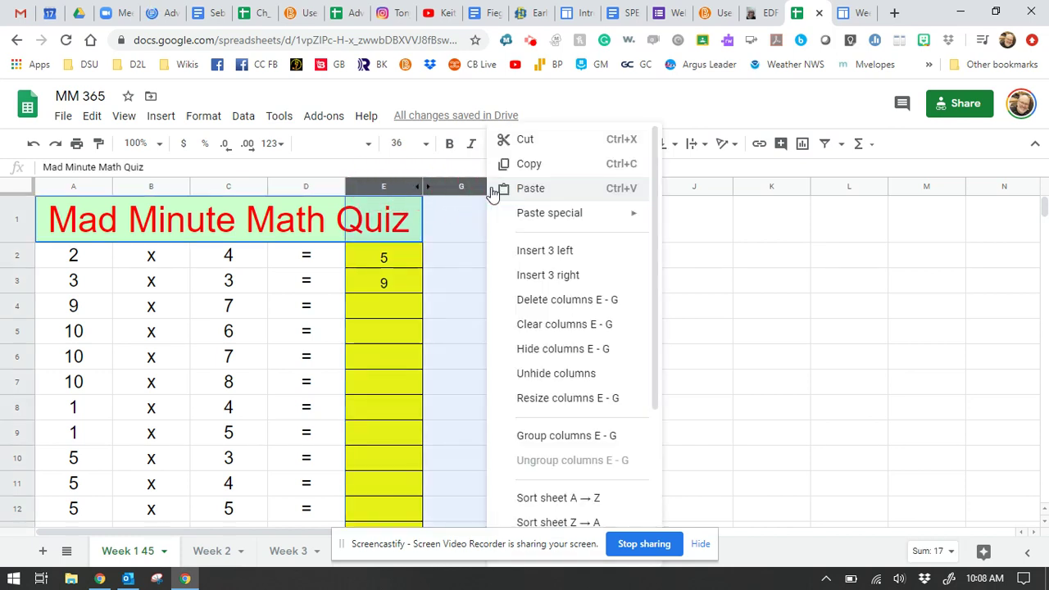
click(569, 378)
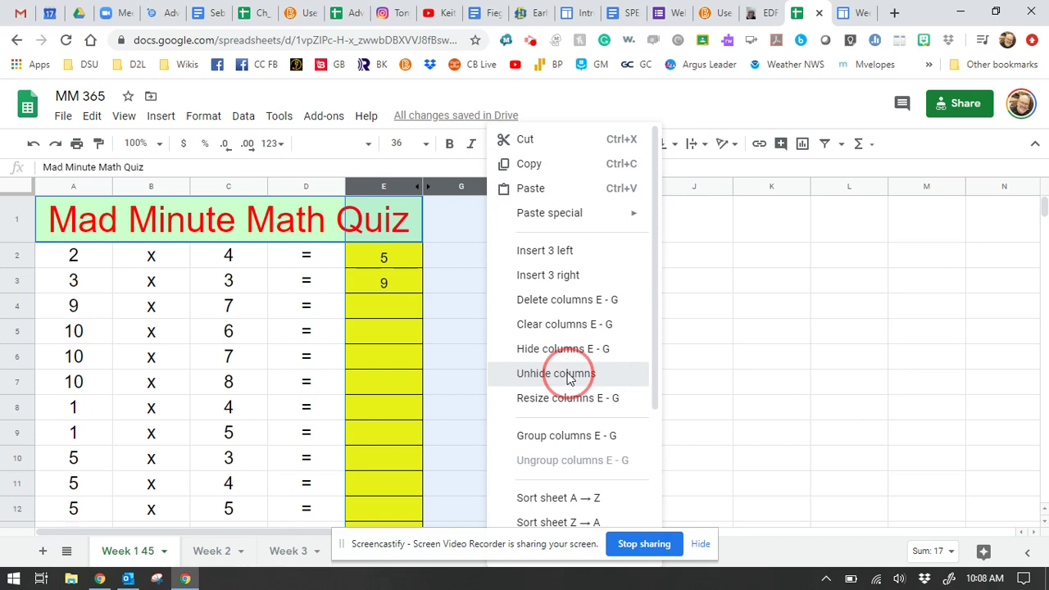
click(570, 378)
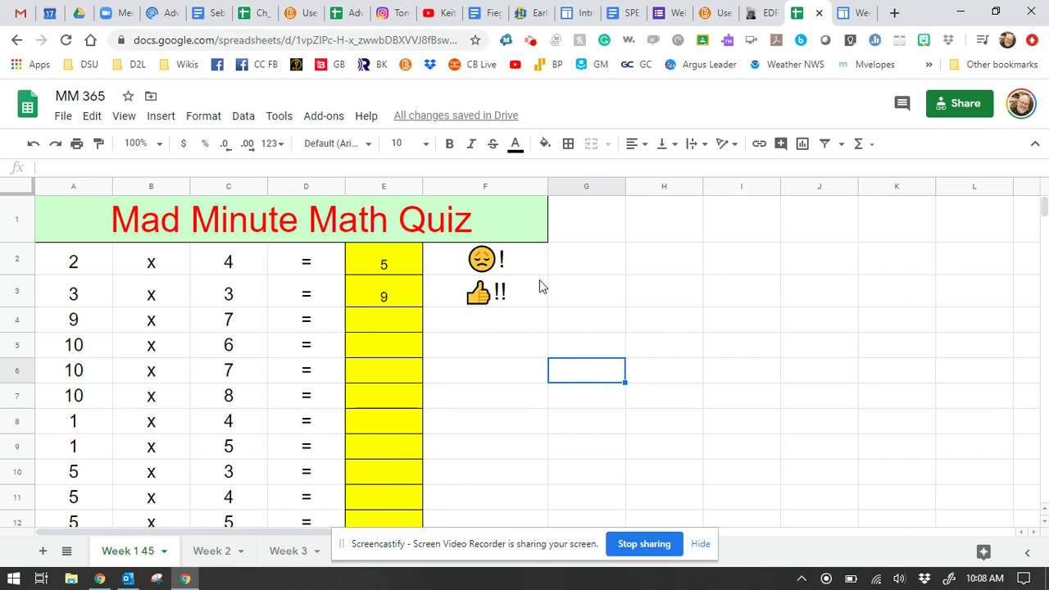
Step: Start protecting the Week 1 45 sheet with certain cells excepted, selecting the answer cells
click(279, 117)
click(343, 330)
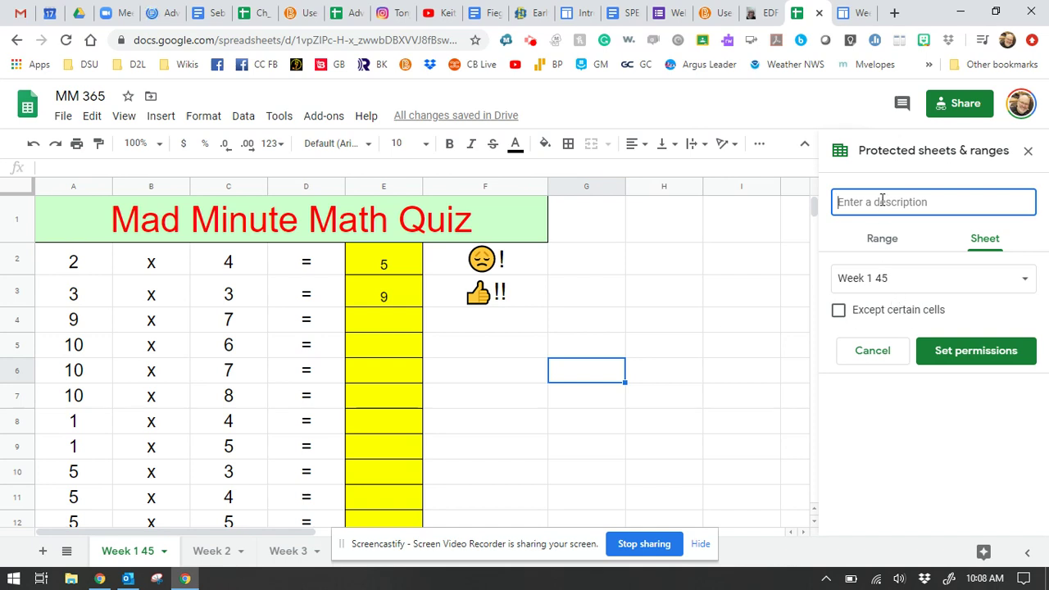
text(week 1)
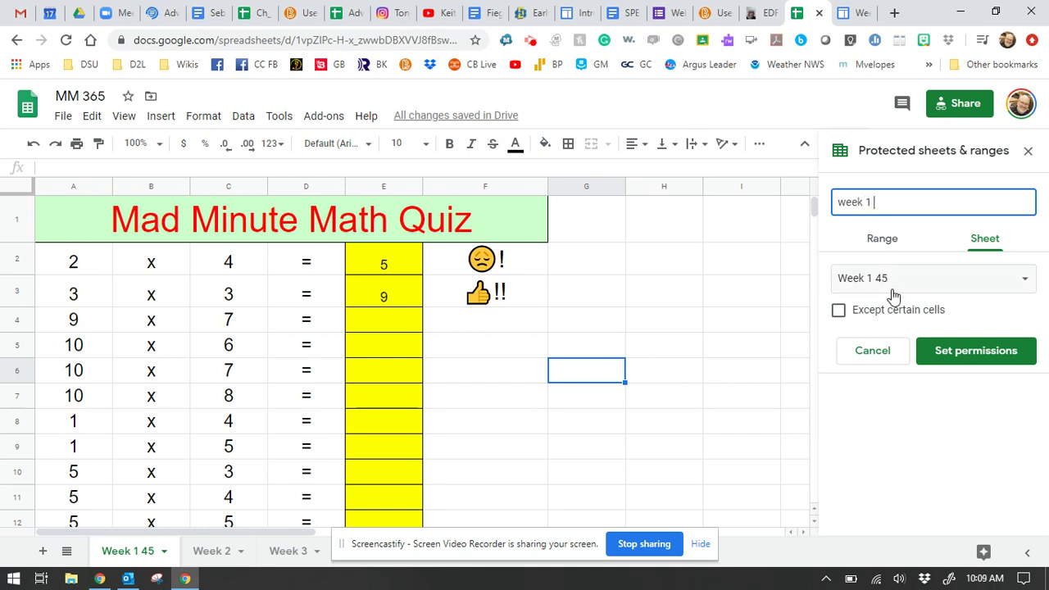
click(840, 313)
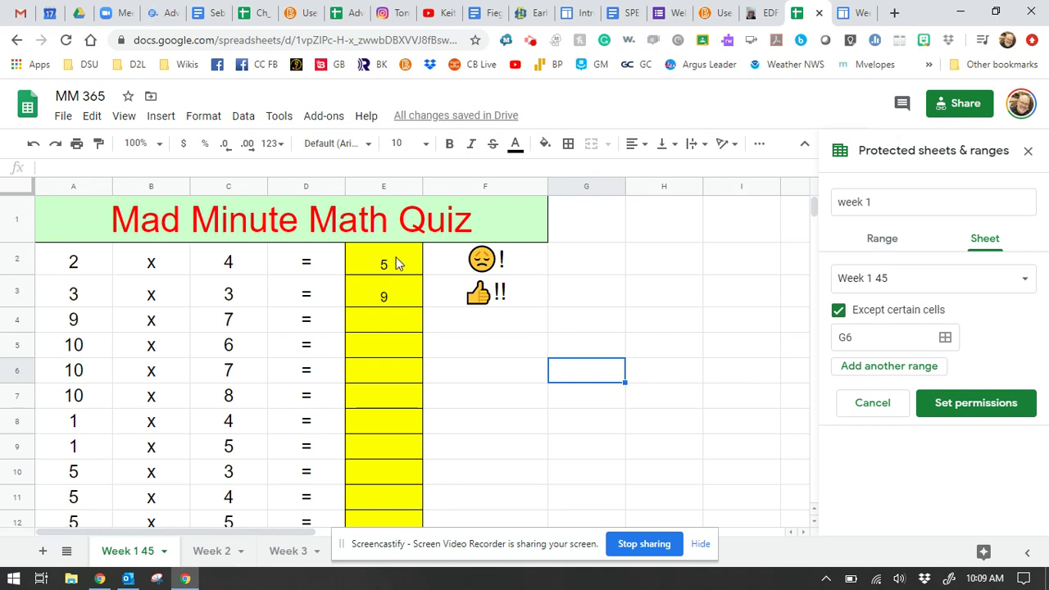
drag(391, 264, 413, 346)
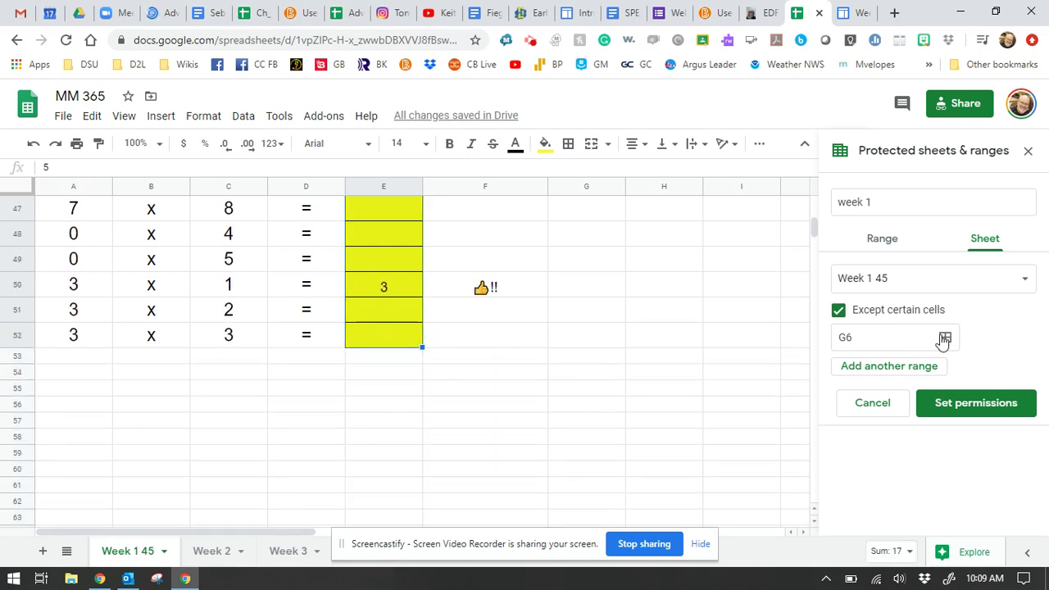
Step: Set the unprotected range to E2:E60, confirm the protection, and proceed to permissions
click(894, 337)
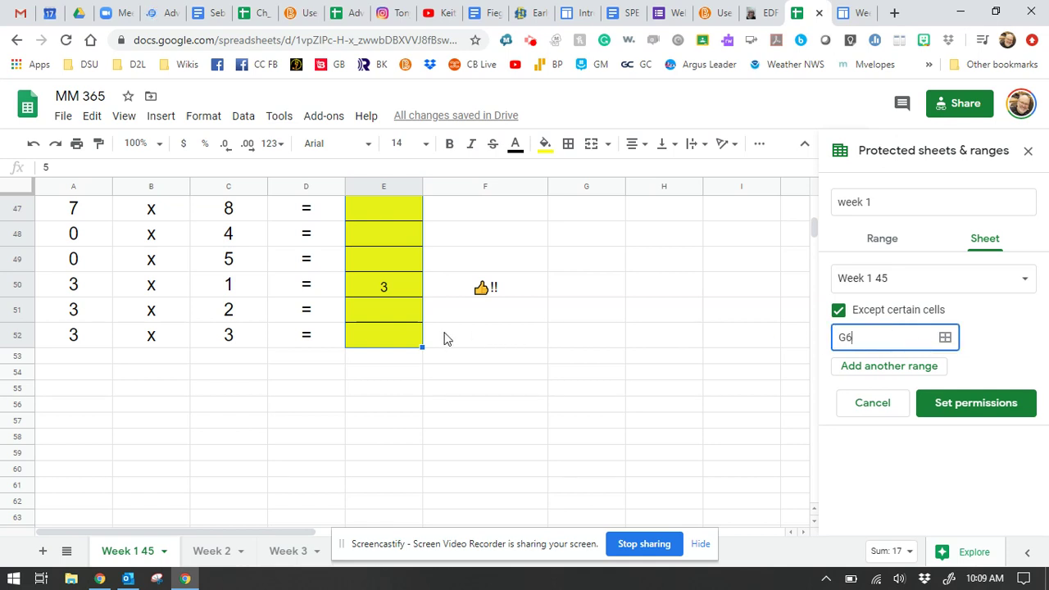
click(397, 340)
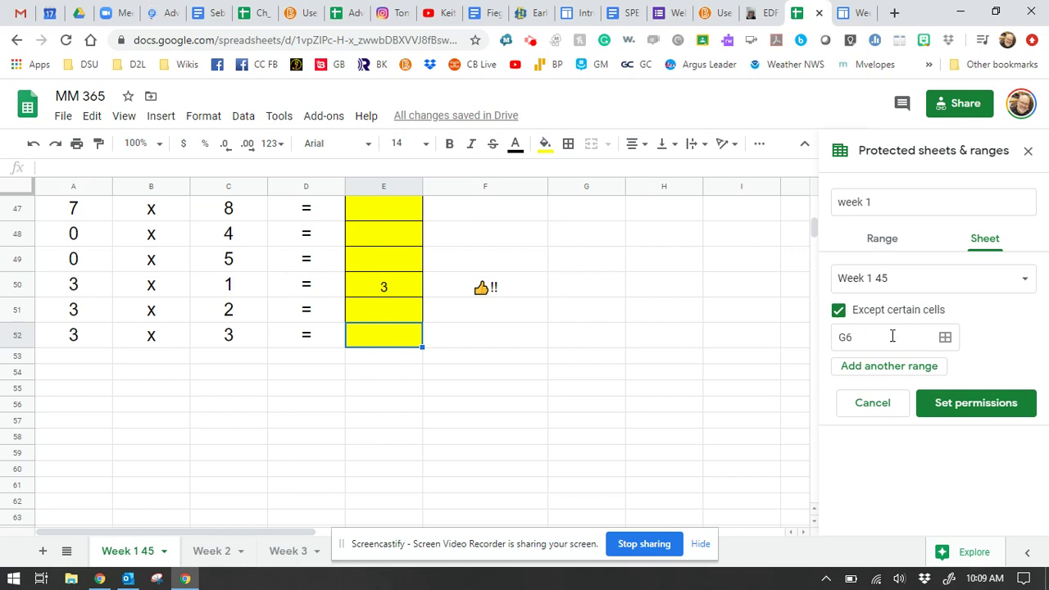
scroll(549, 350, up, 2)
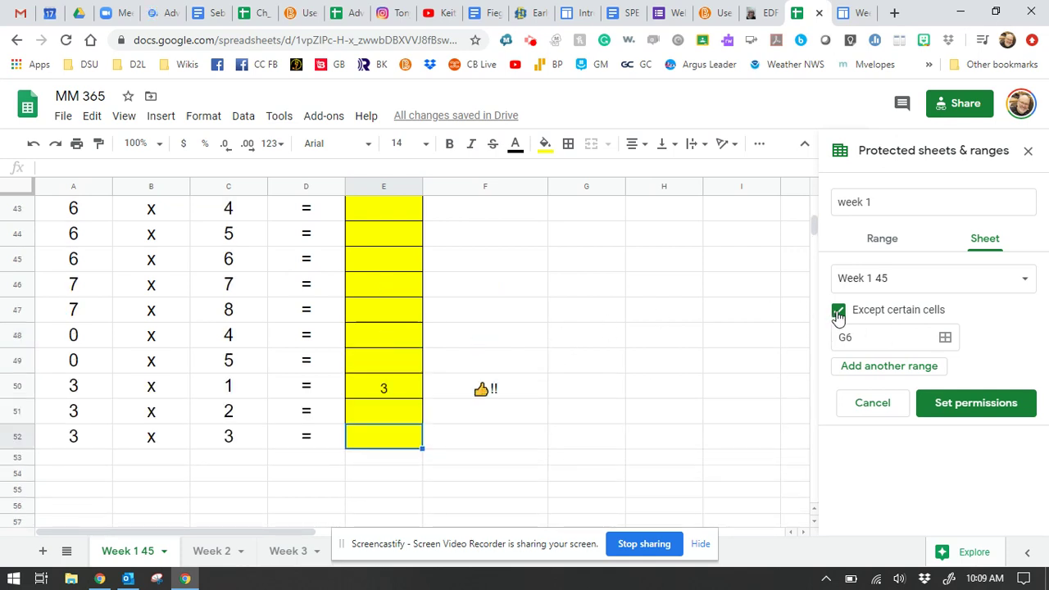
click(947, 338)
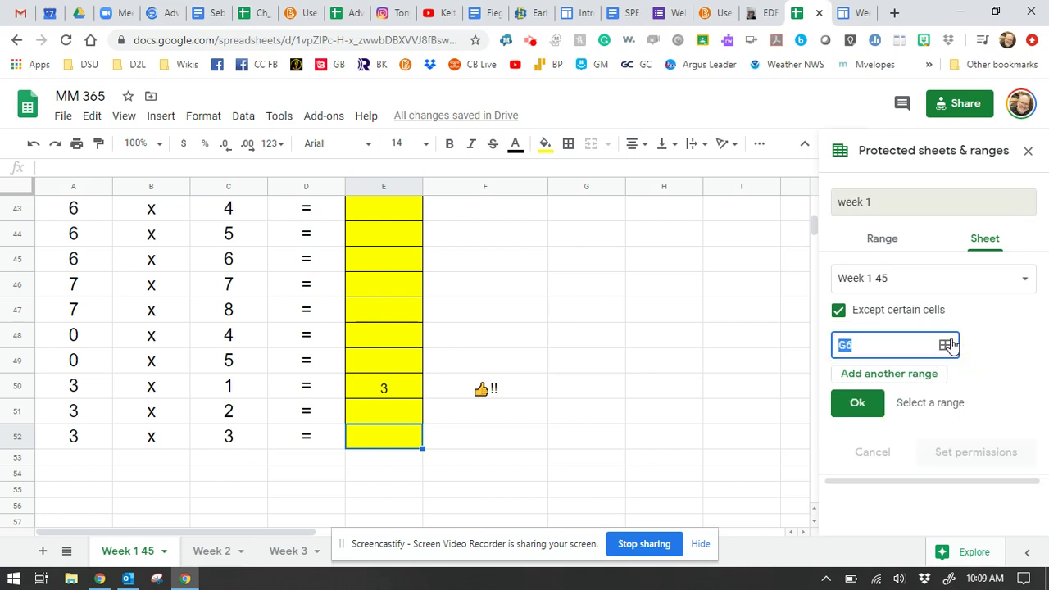
click(857, 345)
scroll(508, 358, up, 5)
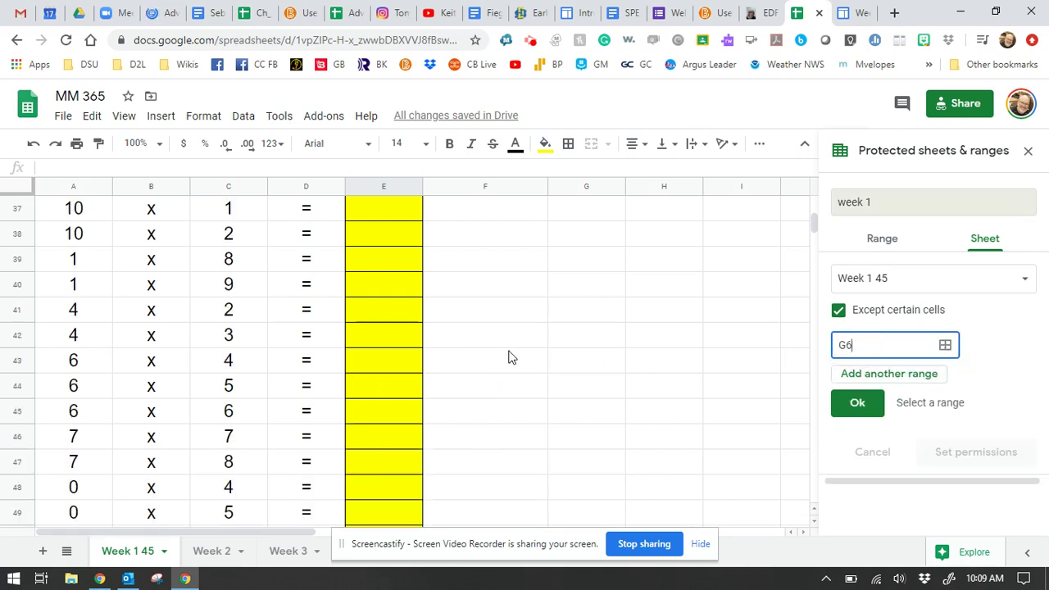
scroll(508, 357, up, 3)
double_click(838, 345)
text(E)
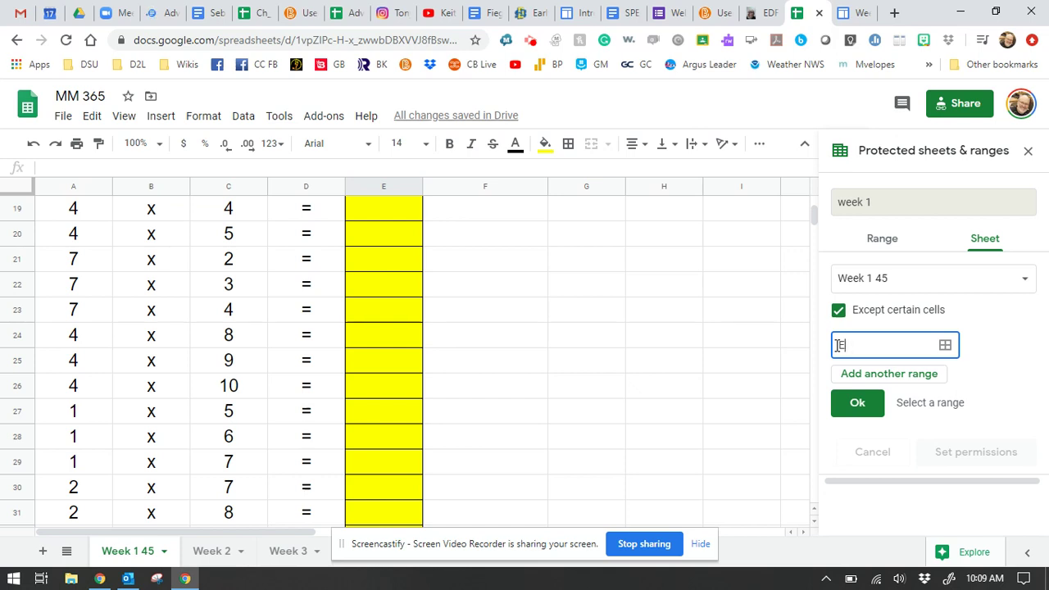
scroll(722, 334, up, 6)
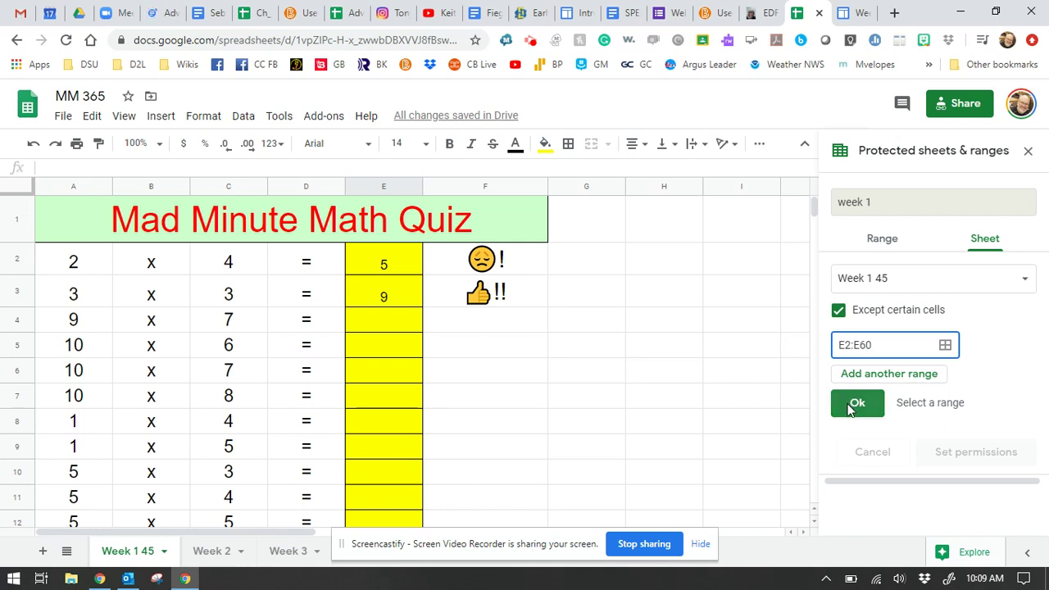
click(928, 405)
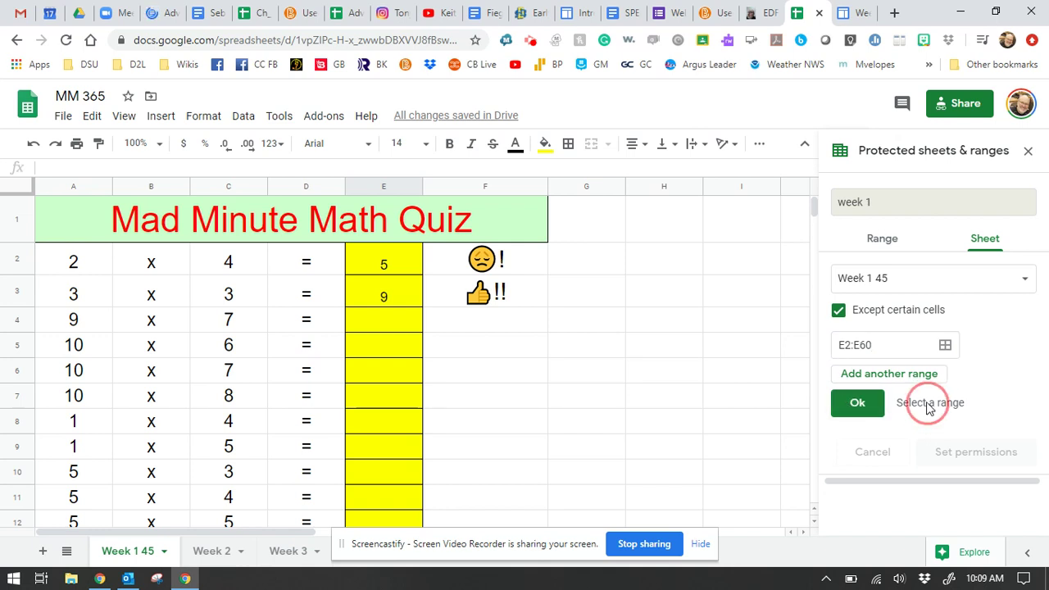
click(873, 410)
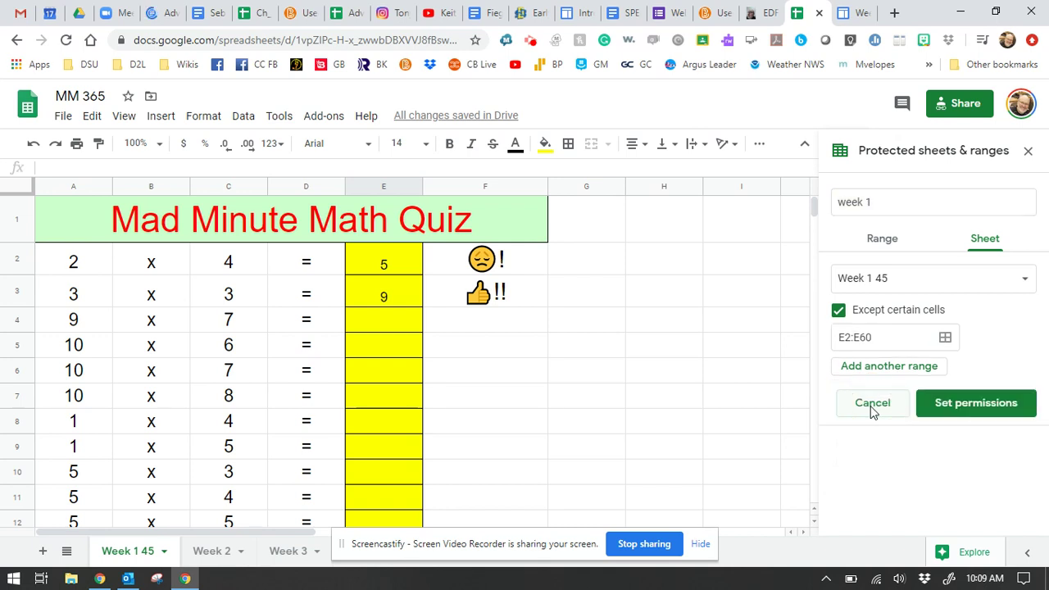
click(970, 408)
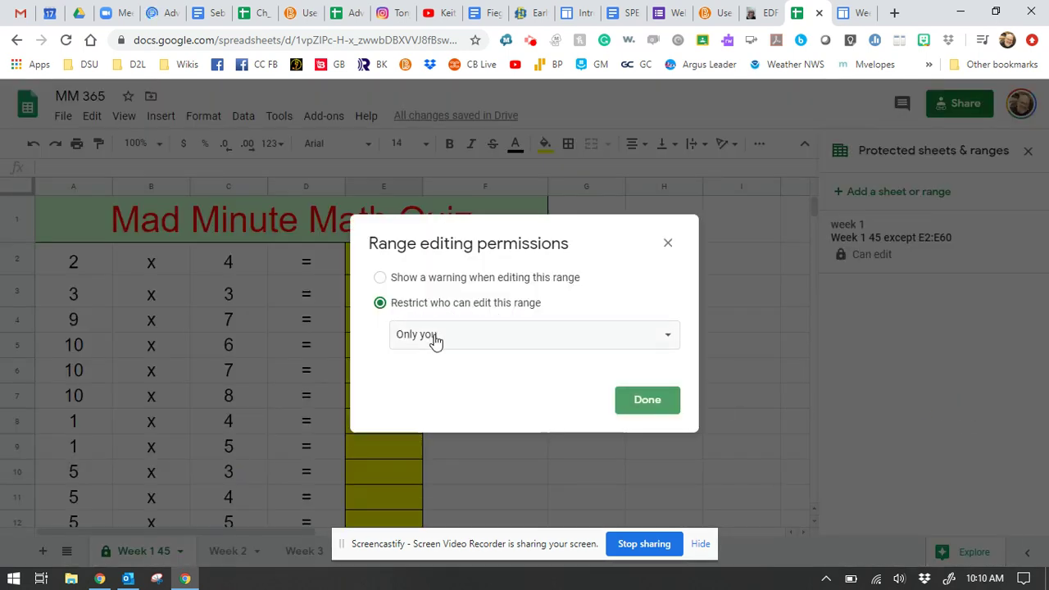
Step: Restrict who can edit the week 1 protection to a Custom editor list and save
click(381, 282)
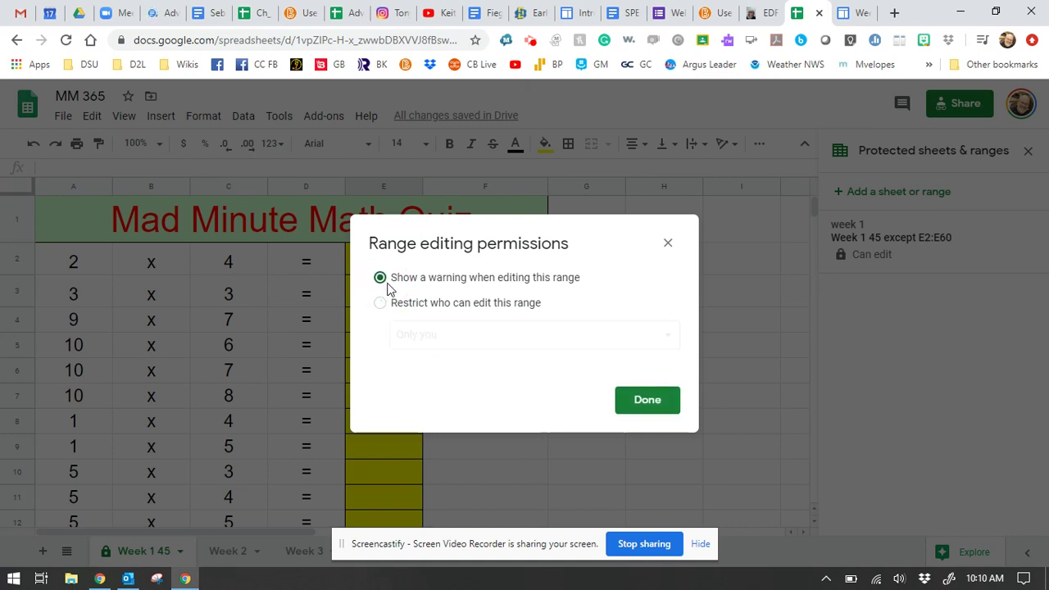
click(387, 305)
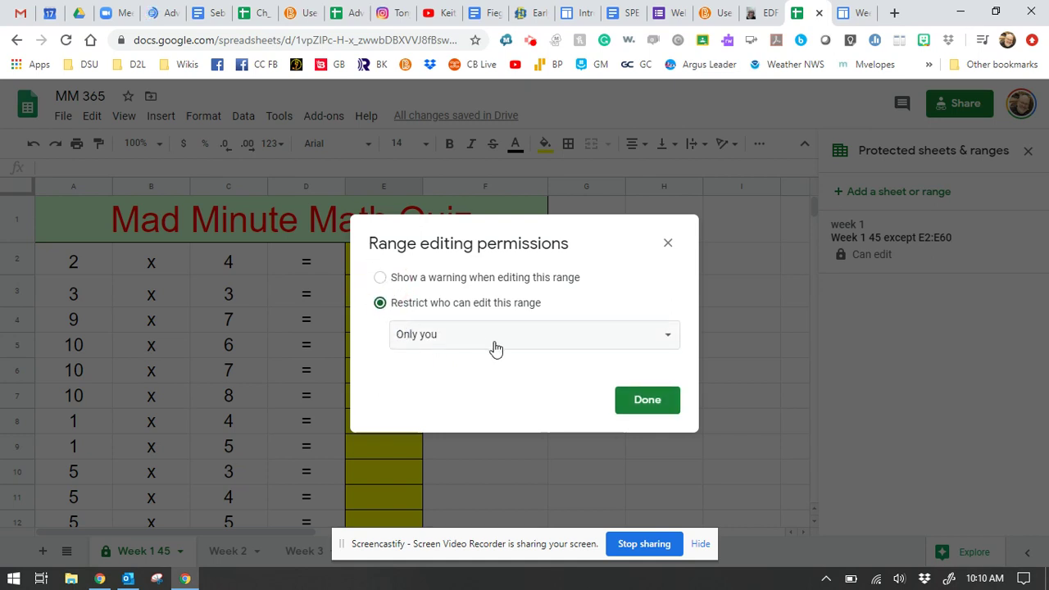
click(665, 342)
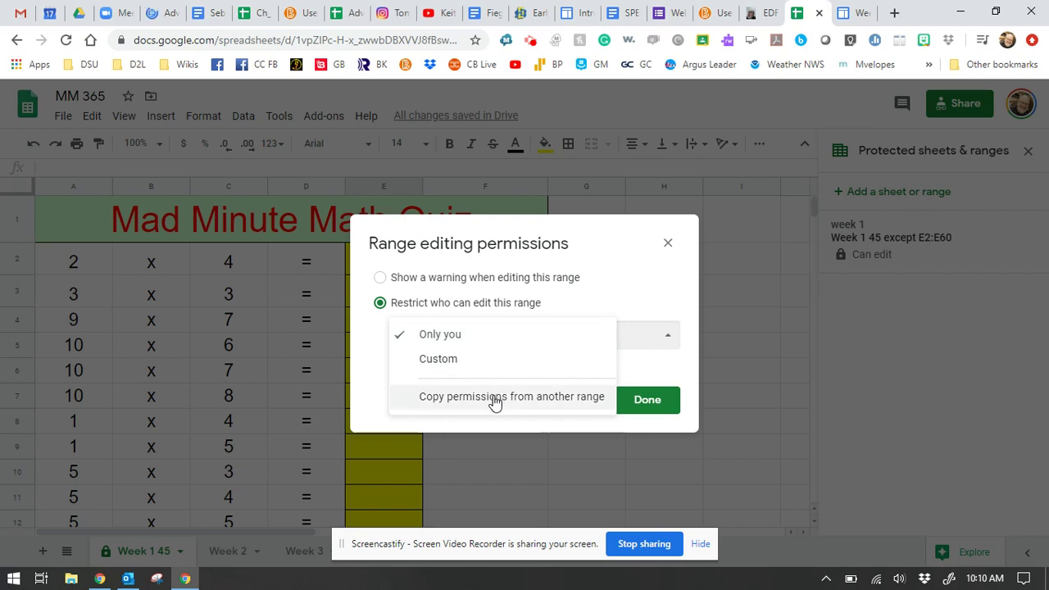
click(450, 356)
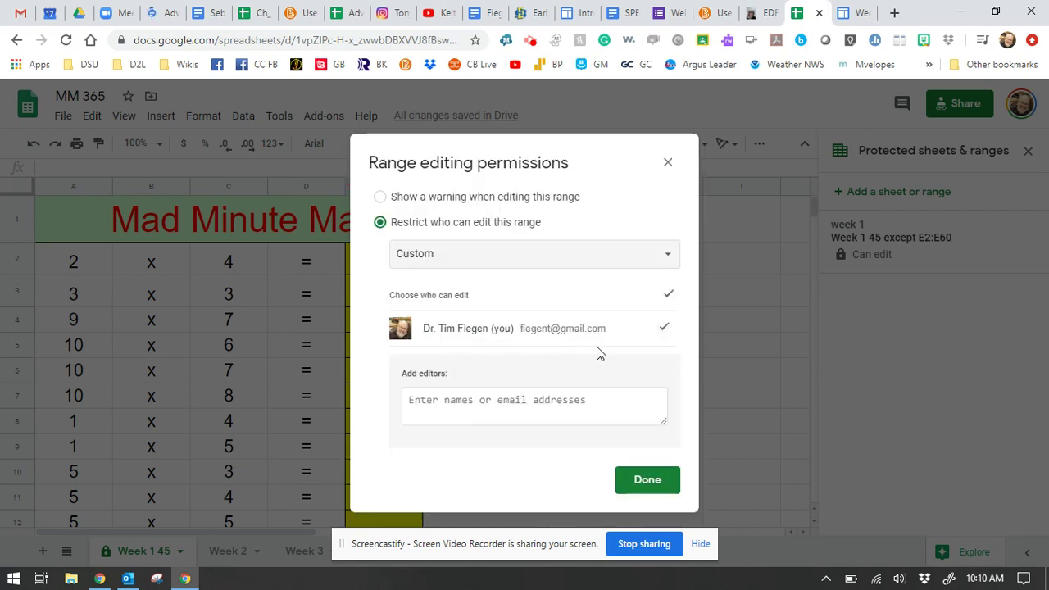
click(498, 406)
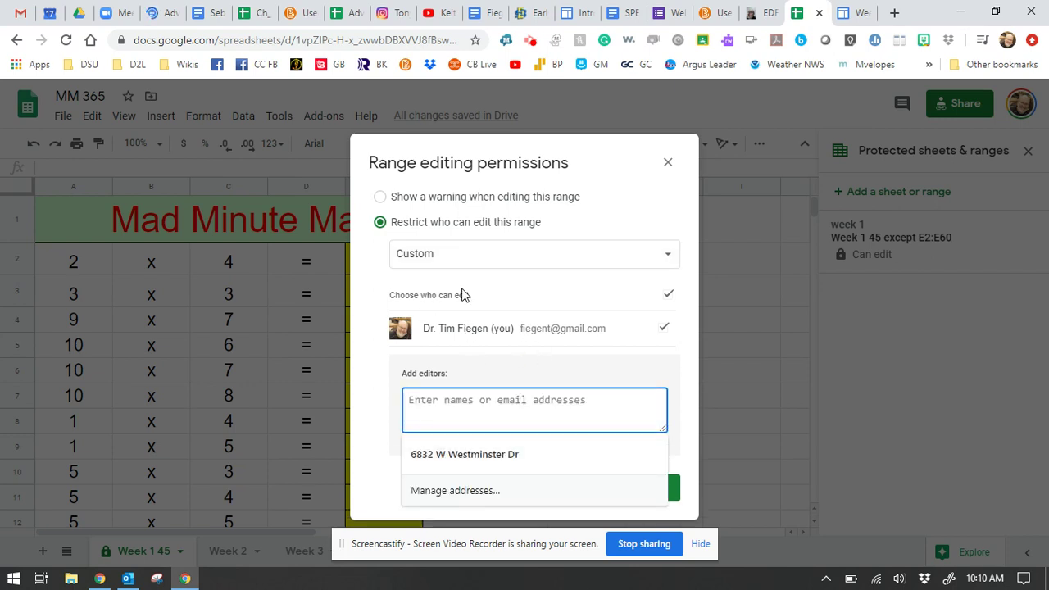
click(665, 163)
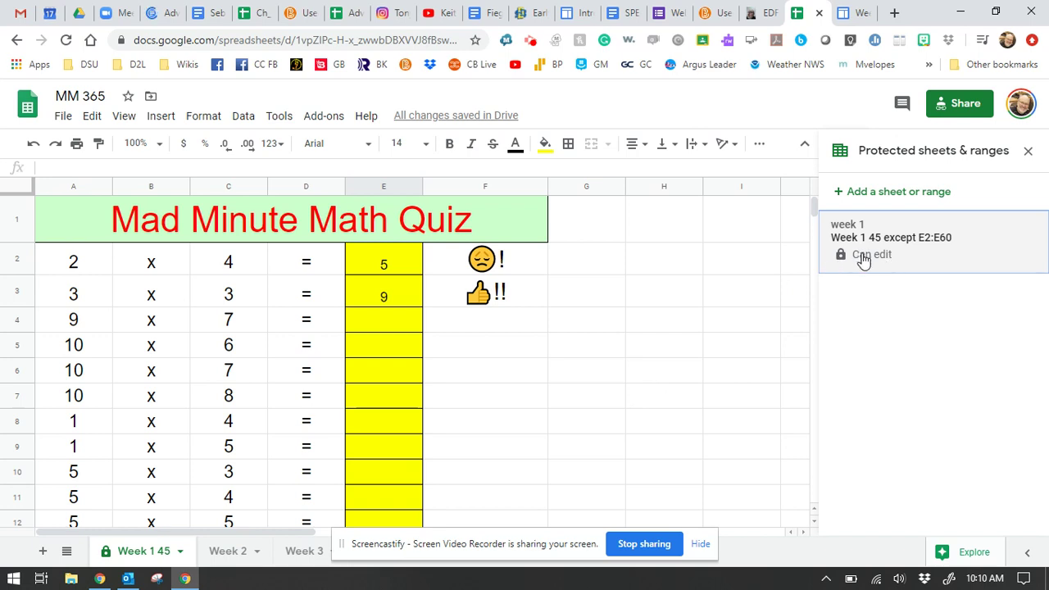
Step: Untick the E2:E60 exception, delete the week 1 protected range, and close the panel
click(863, 256)
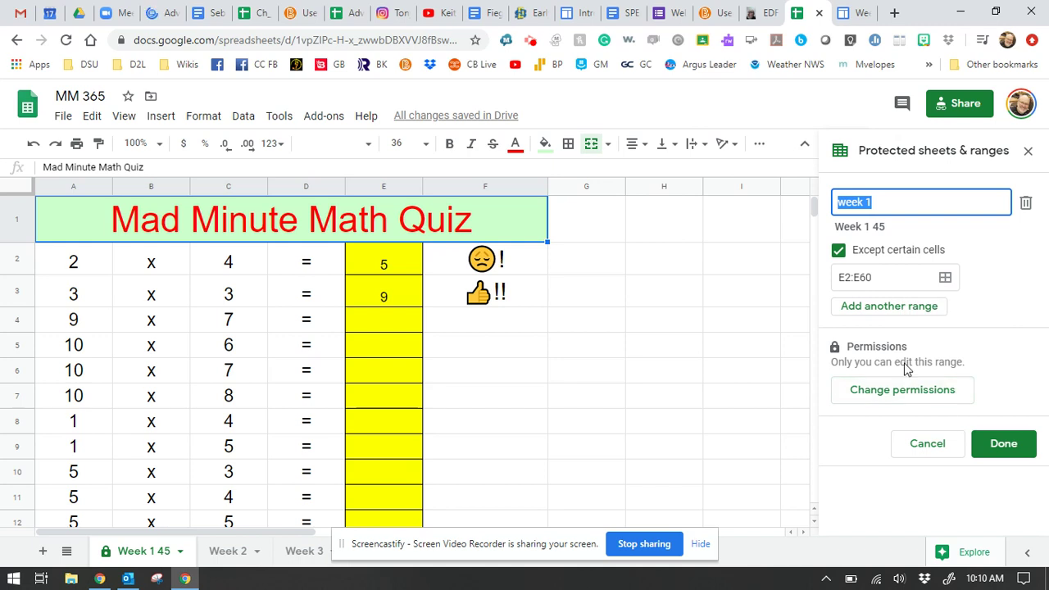
click(839, 252)
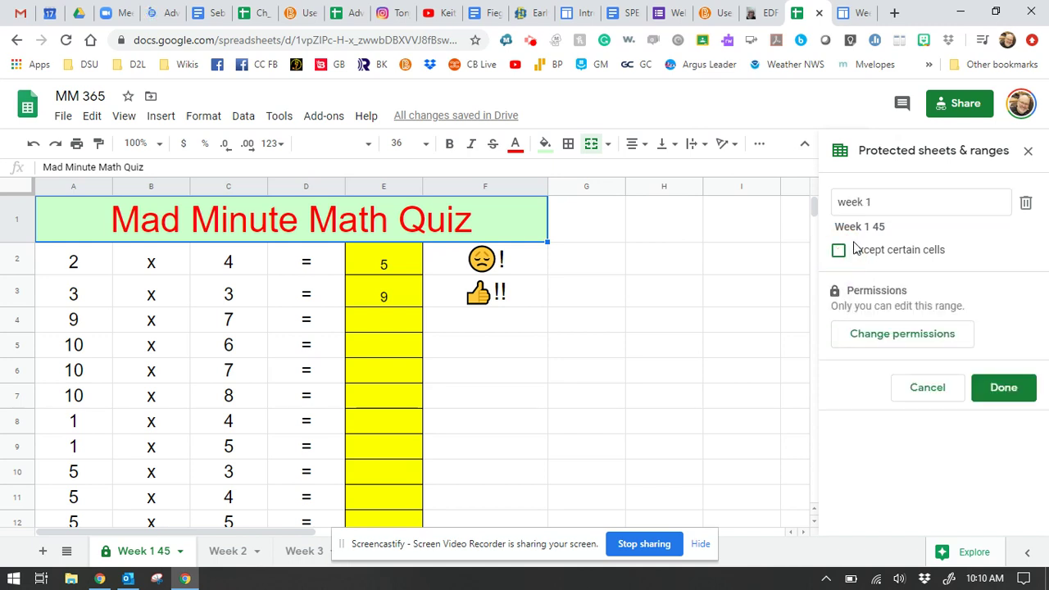
click(1024, 205)
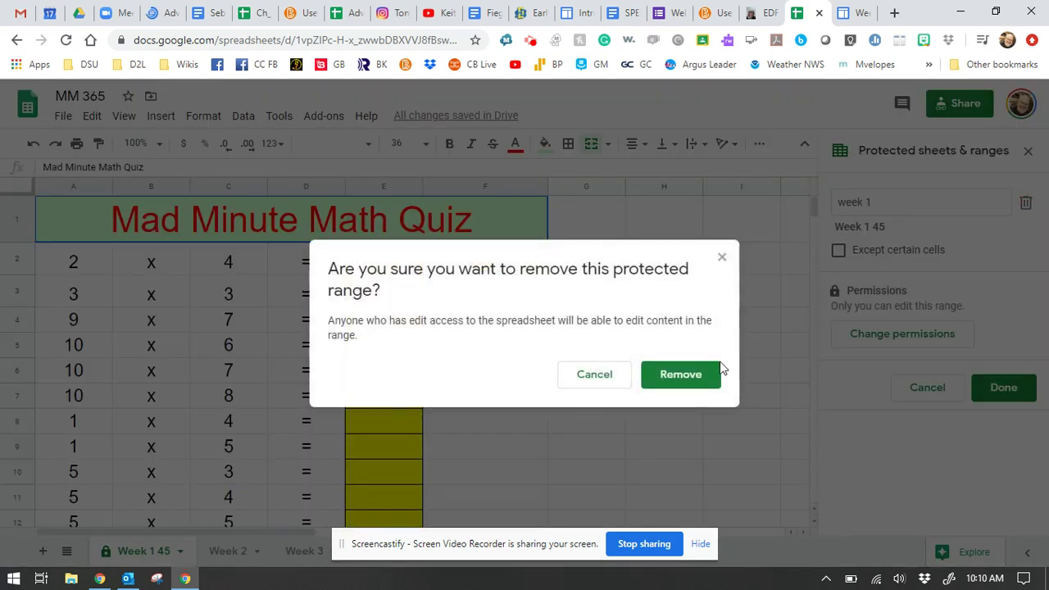
click(698, 376)
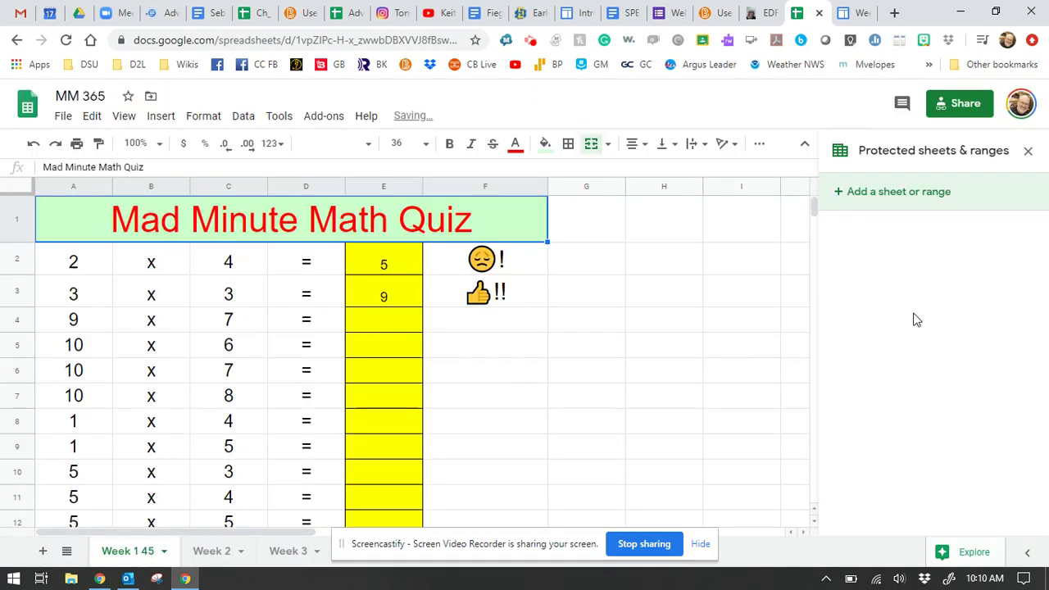
click(1028, 152)
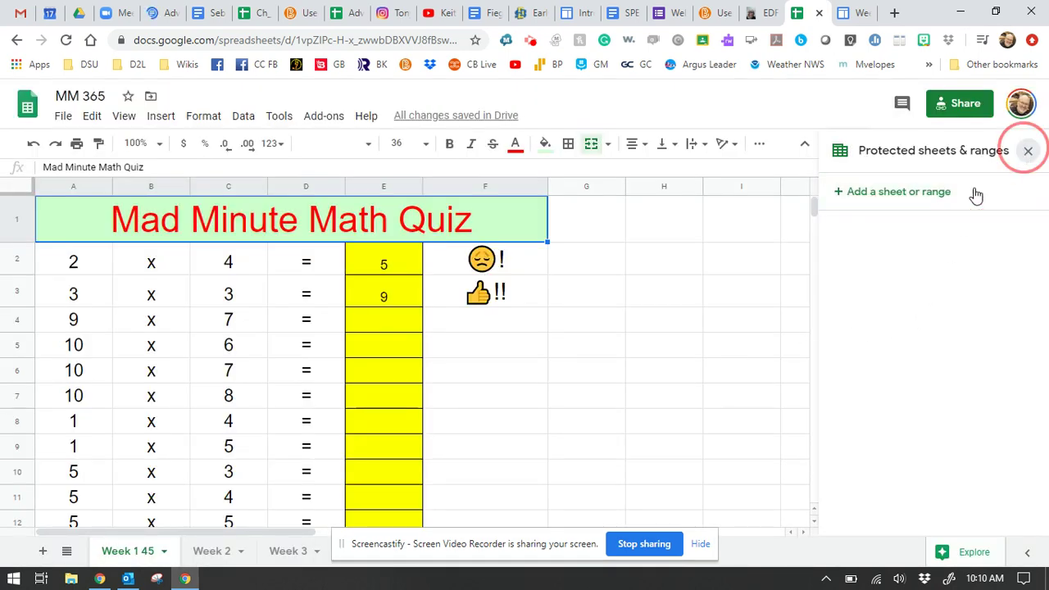
Step: Inspect the IF feedback formulas in cells F2 and F3
scroll(604, 370, down, 5)
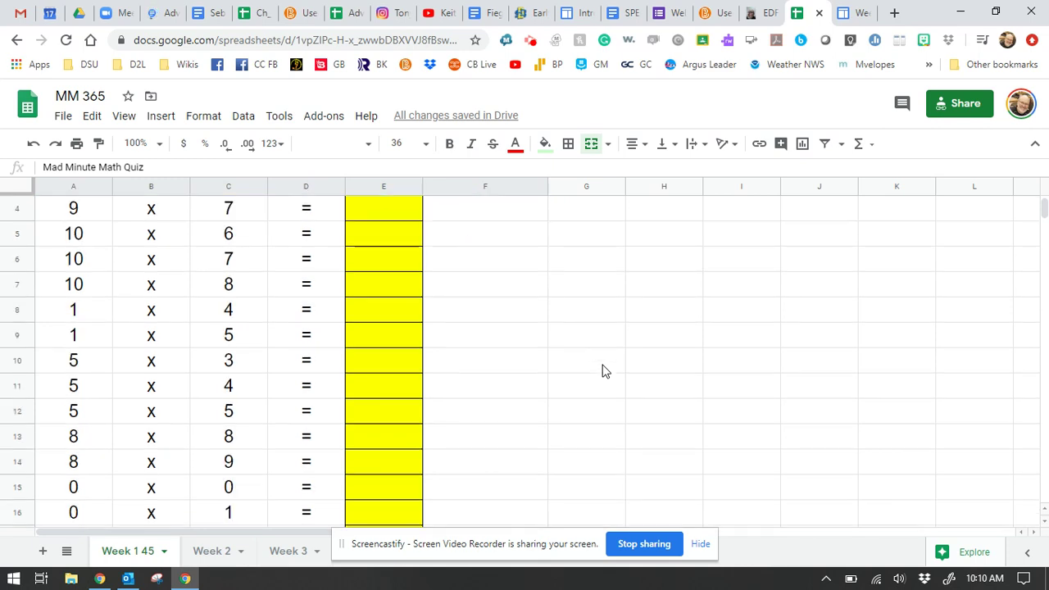
scroll(607, 373, up, 3)
scroll(604, 372, up, 3)
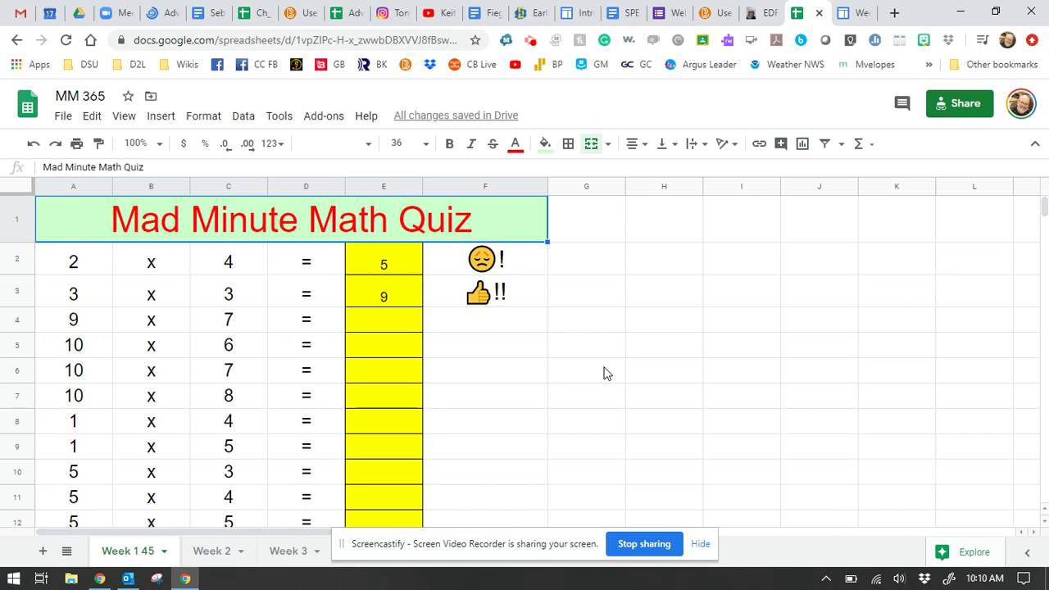
click(490, 263)
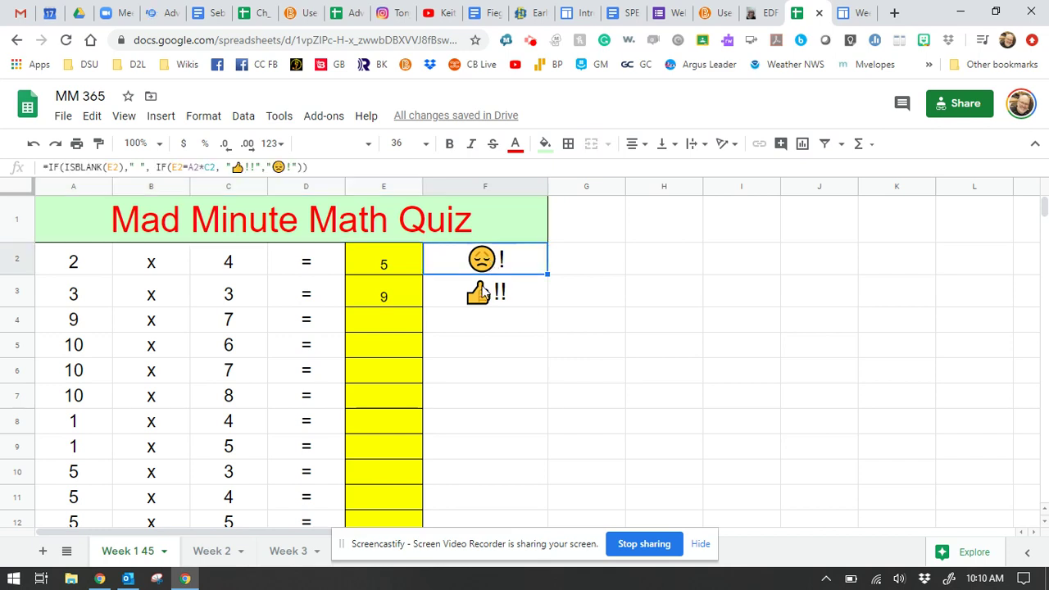
click(482, 296)
Step: Switch to the Week-14 Google Sites course page
scroll(389, 406, down, 2)
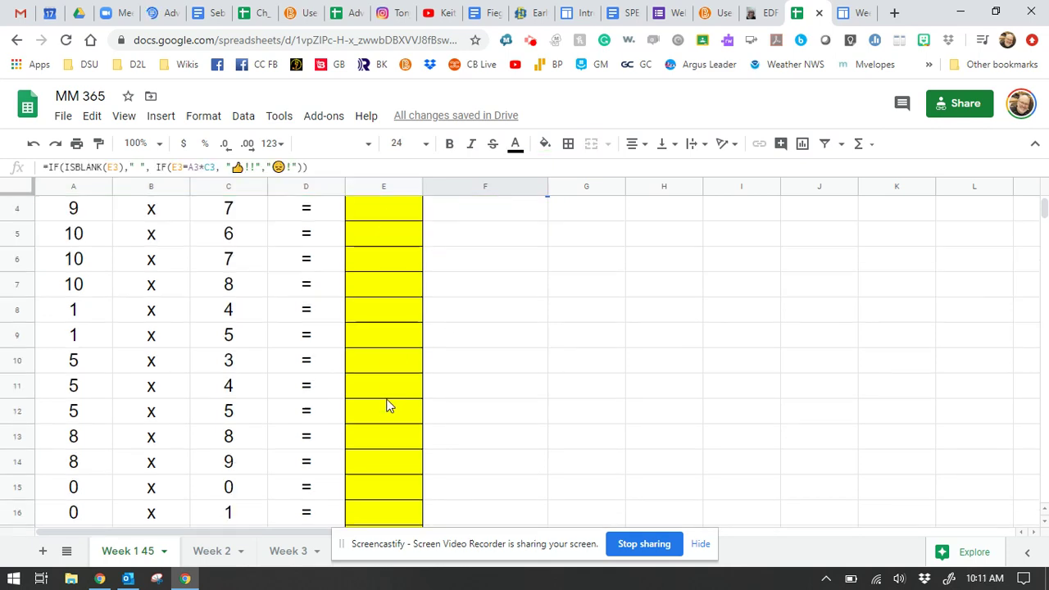
scroll(328, 410, down, 3)
scroll(475, 381, up, 5)
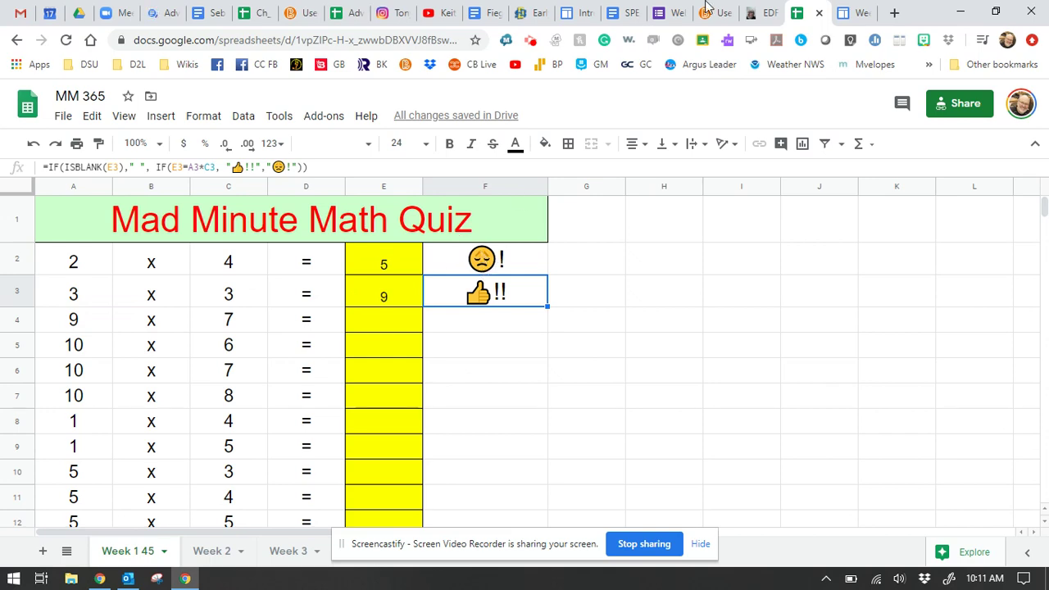
click(852, 13)
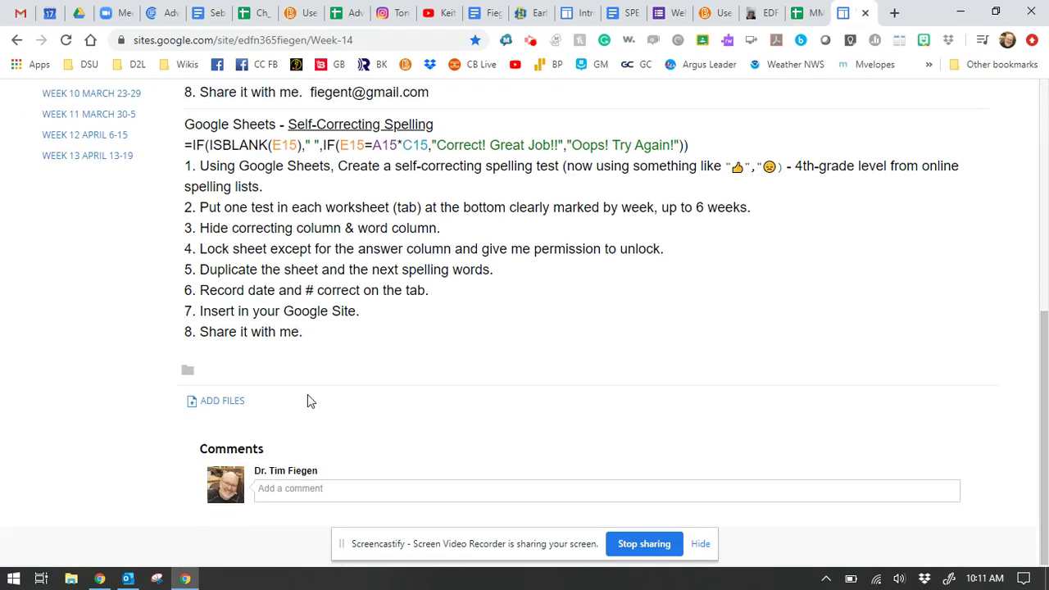
Step: Highlight the example emoji and the 'Correct! Great Job!!' message in the Week-14 instructions
scroll(307, 397, up, 2)
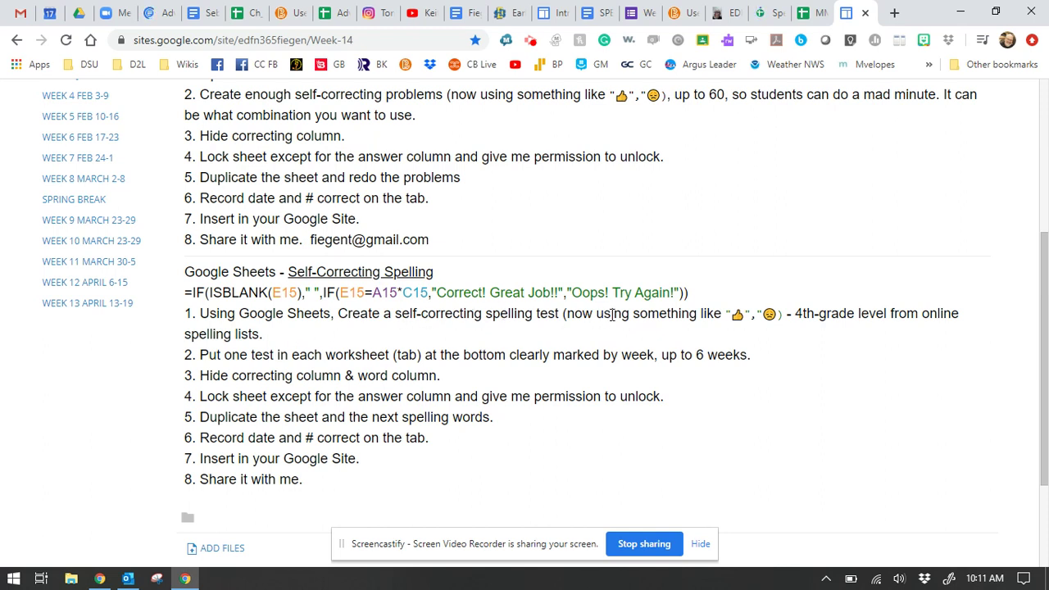
drag(736, 315, 774, 314)
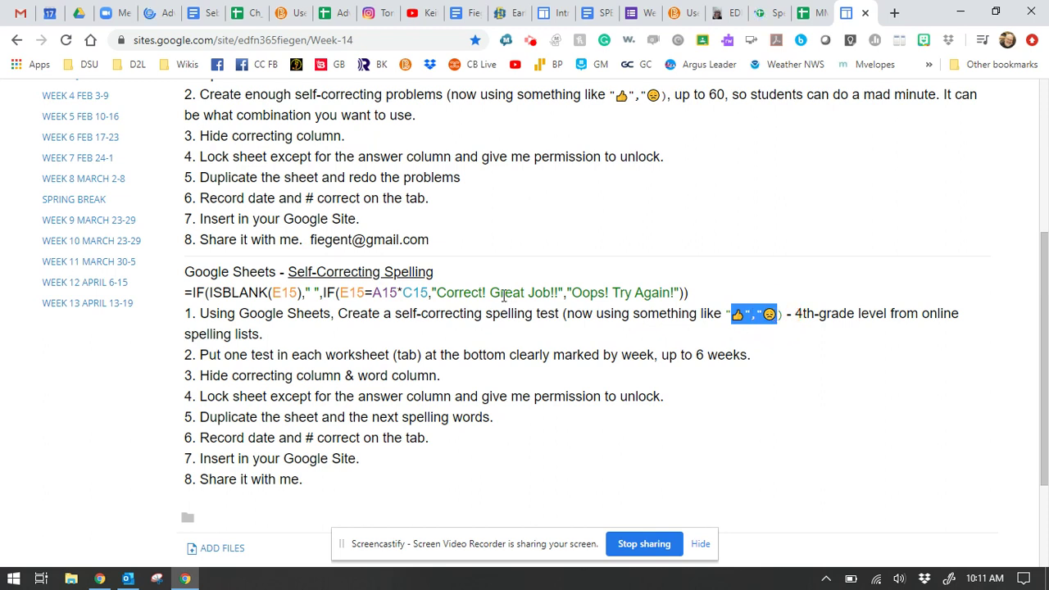
click(461, 293)
drag(460, 293, 559, 293)
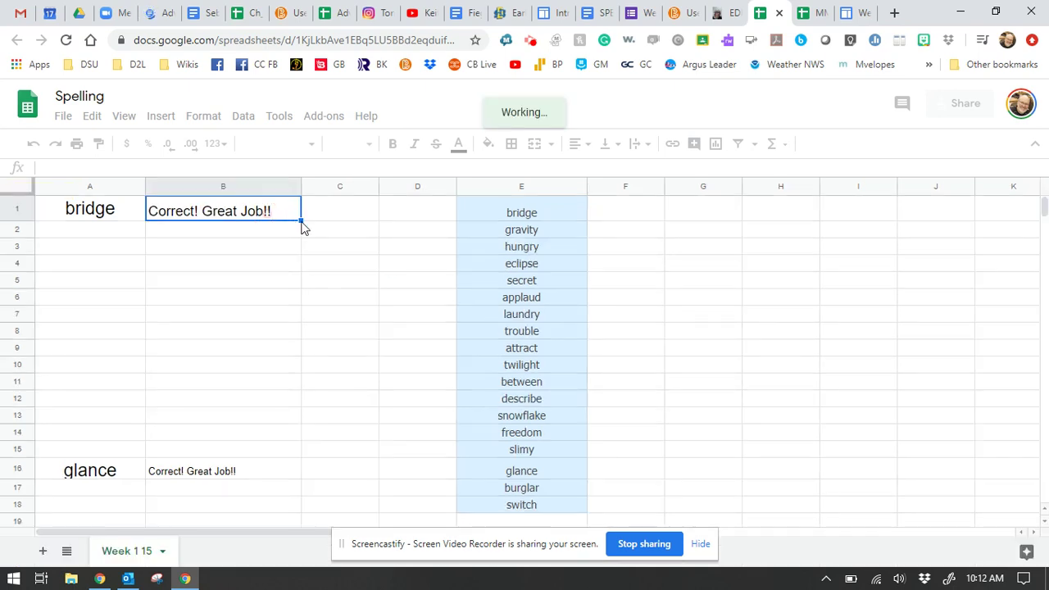
Step: Review the spelling check formulas in B5 and B1 and the answer word 'bridge' in E1
click(221, 284)
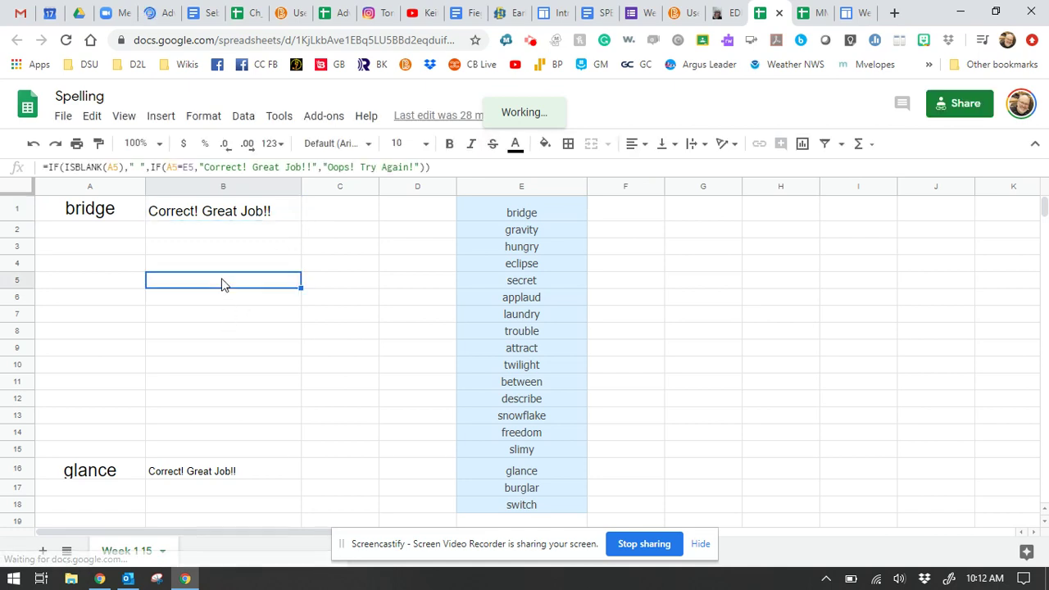
click(254, 214)
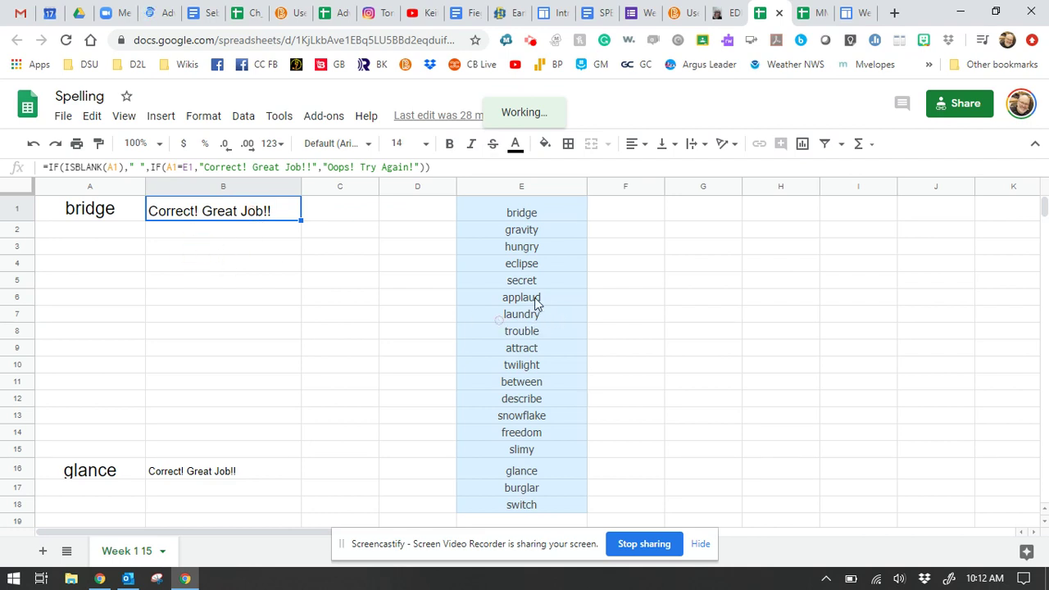
click(531, 216)
scroll(528, 380, down, 4)
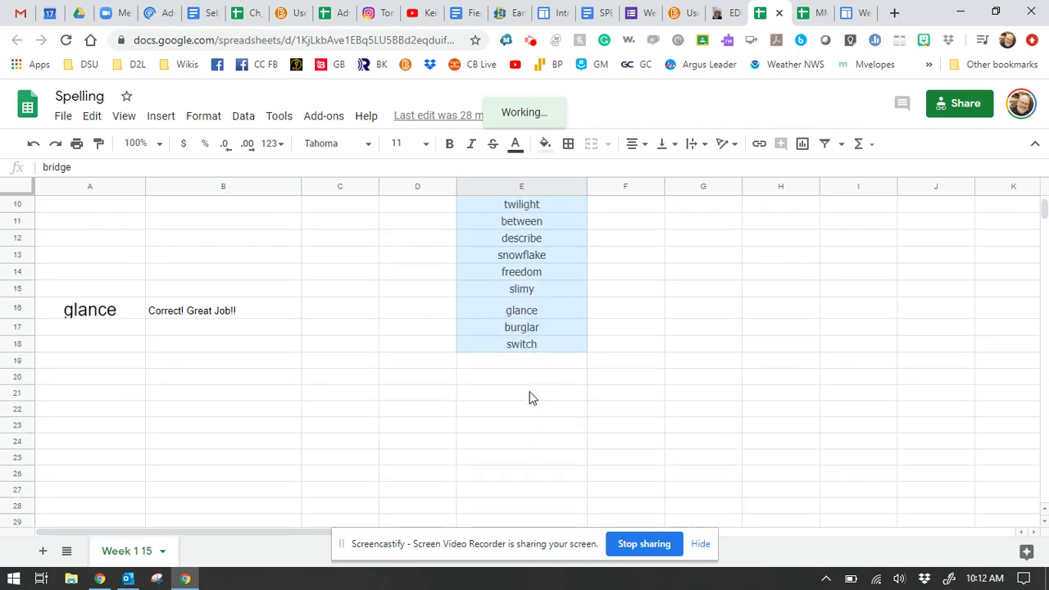
scroll(529, 397, up, 1)
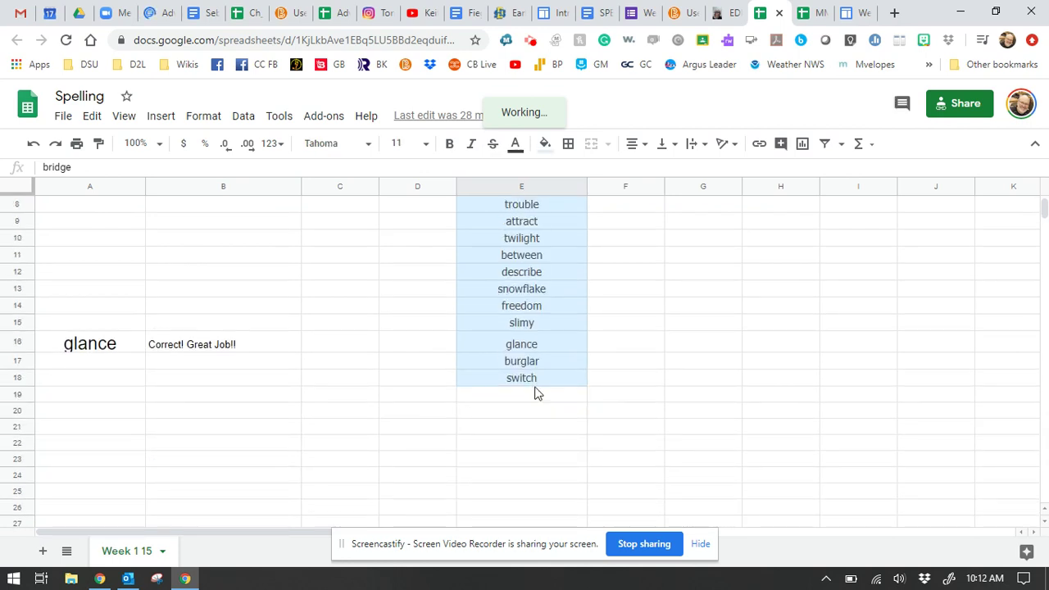
scroll(541, 401, up, 3)
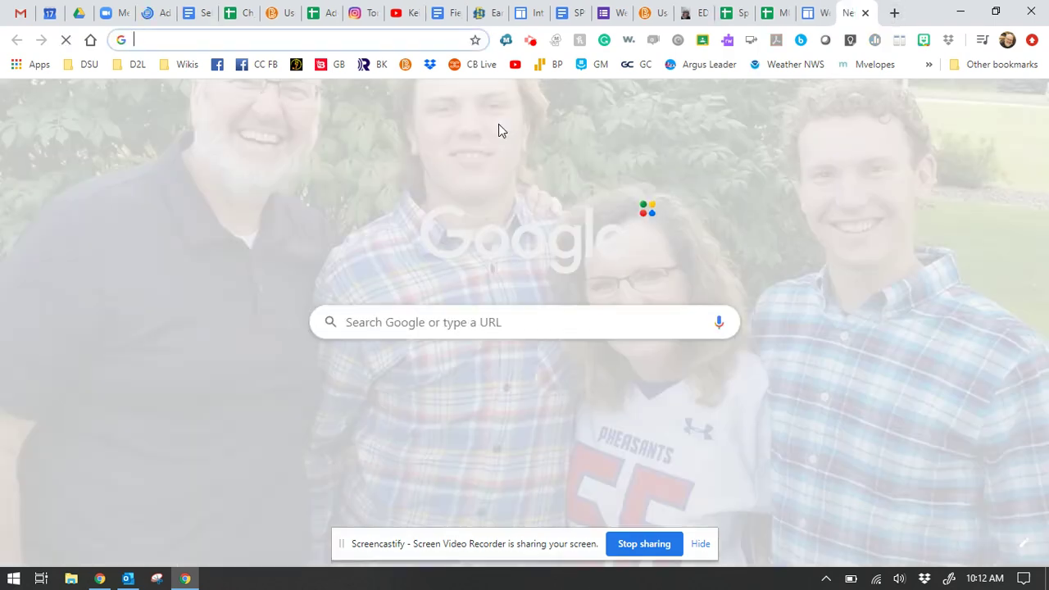
Step: Search for 'spelling list 4th grade' and highlight the listed words starting from bridge
text(spe)
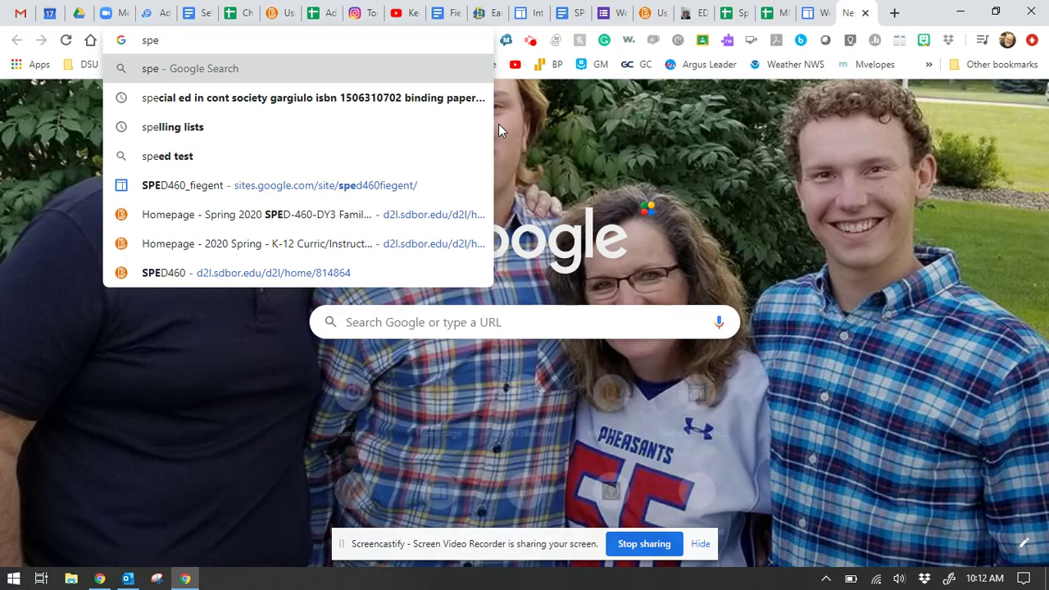
text(lling lis)
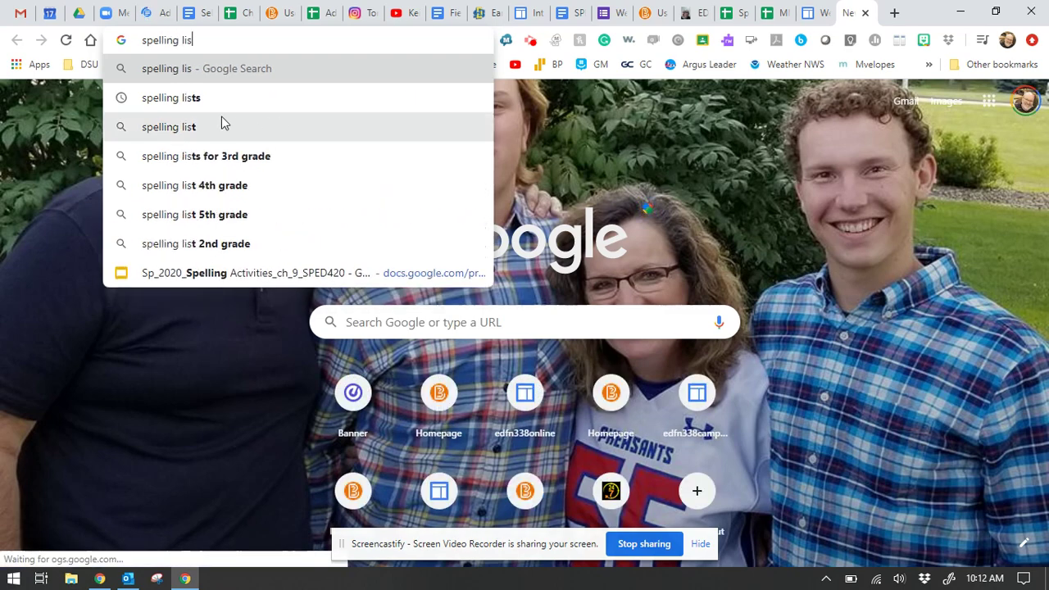
click(222, 184)
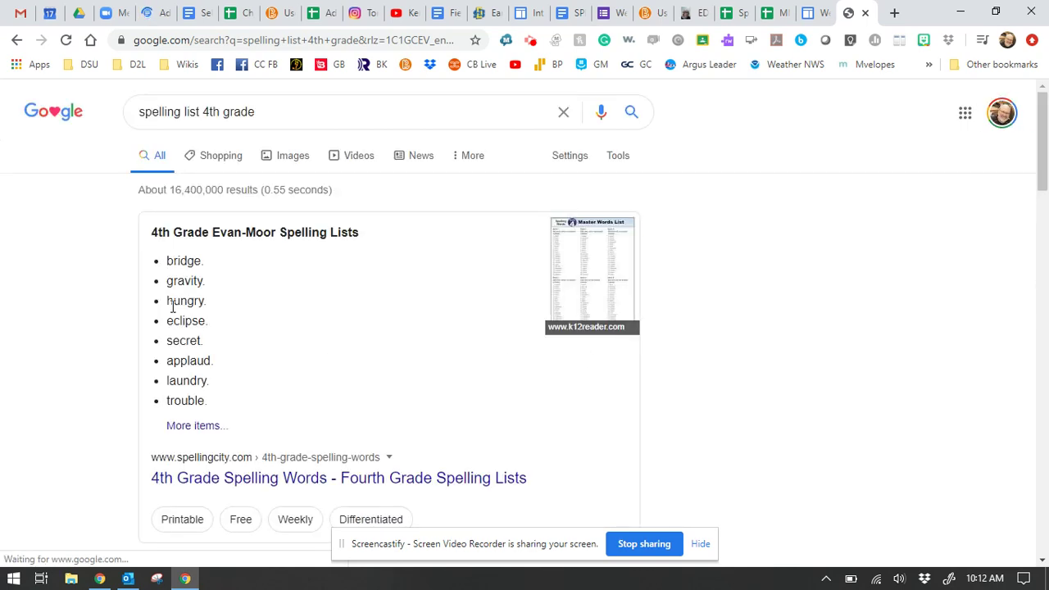
mouse_move(172, 312)
mouse_down()
mouse_move(180, 365)
mouse_move(209, 384)
mouse_move(198, 430)
mouse_move(223, 425)
mouse_up()
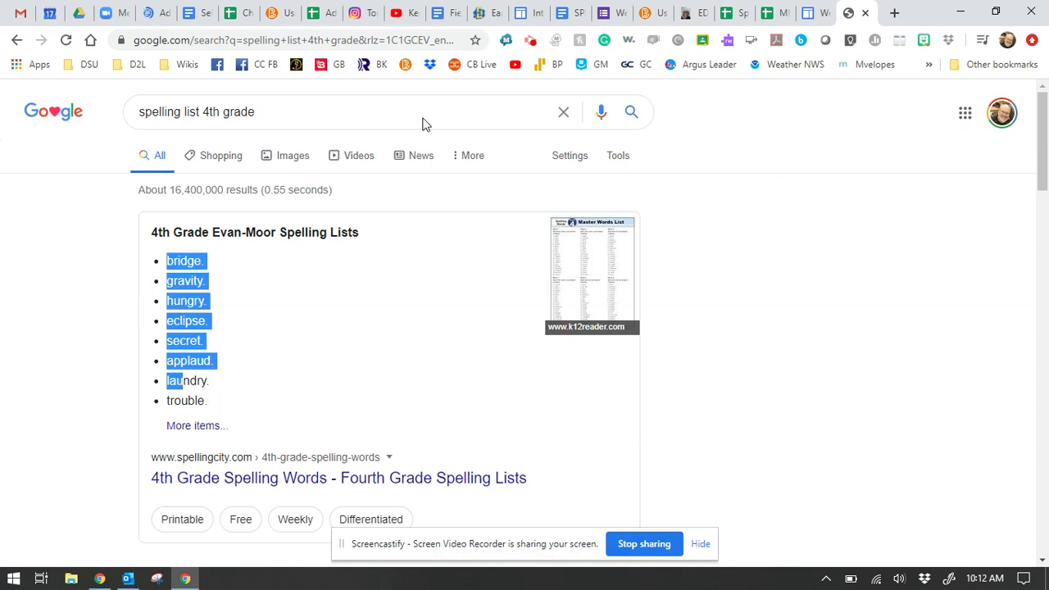
click(726, 12)
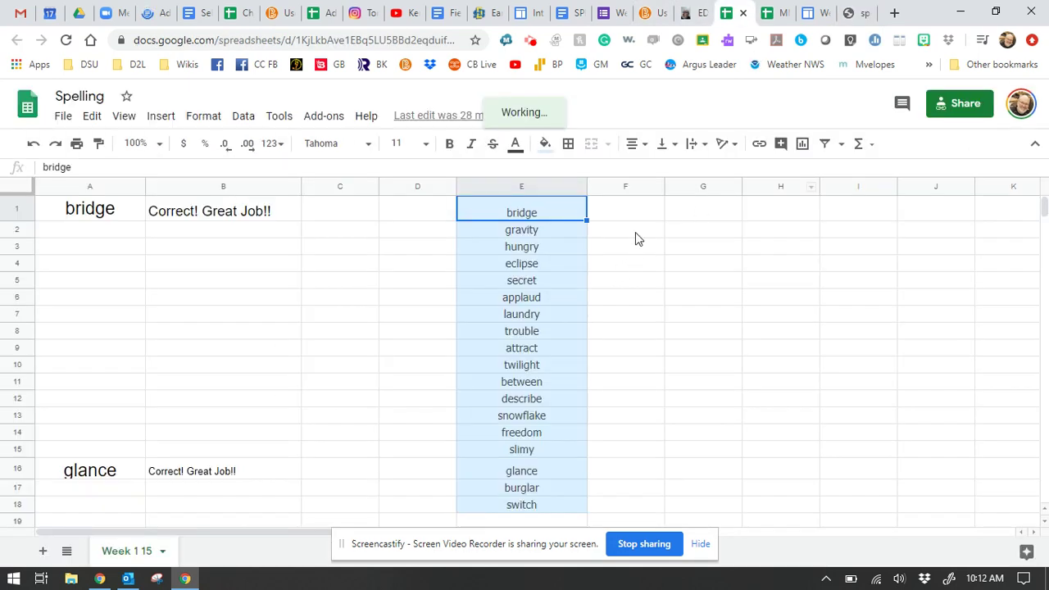
click(701, 212)
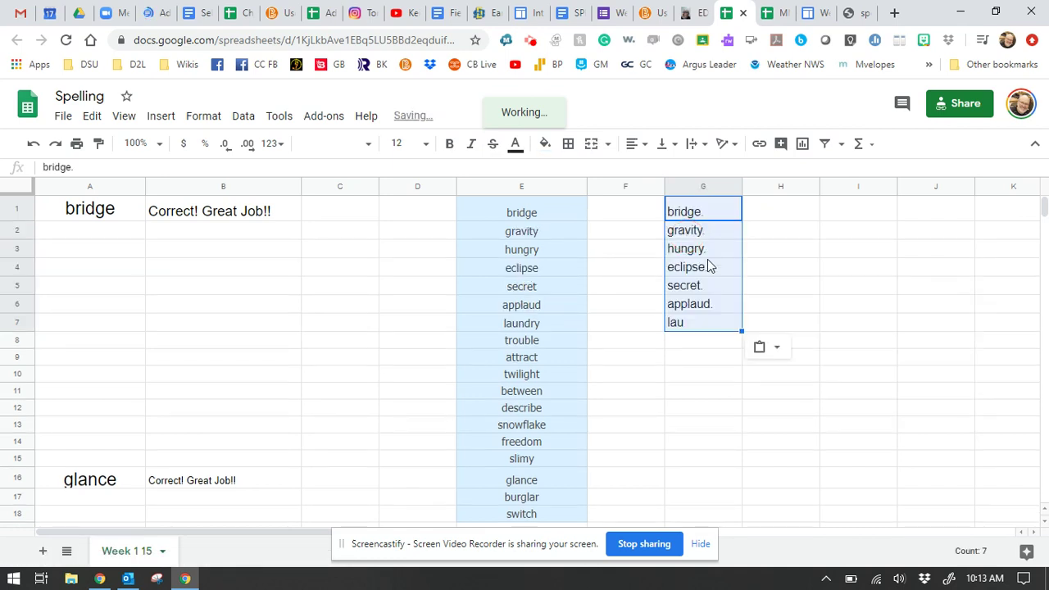
click(659, 271)
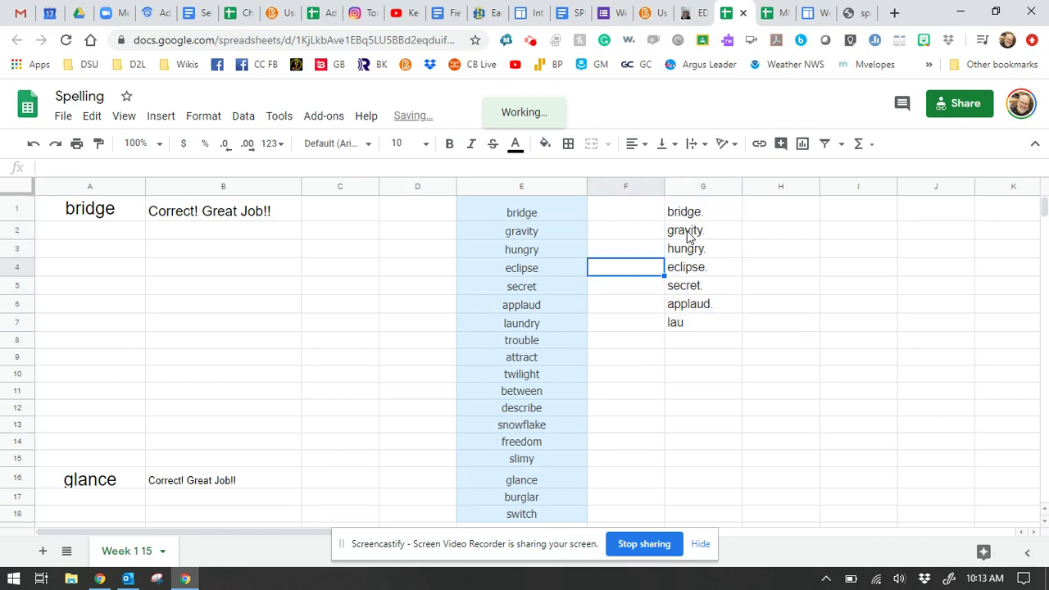
click(691, 327)
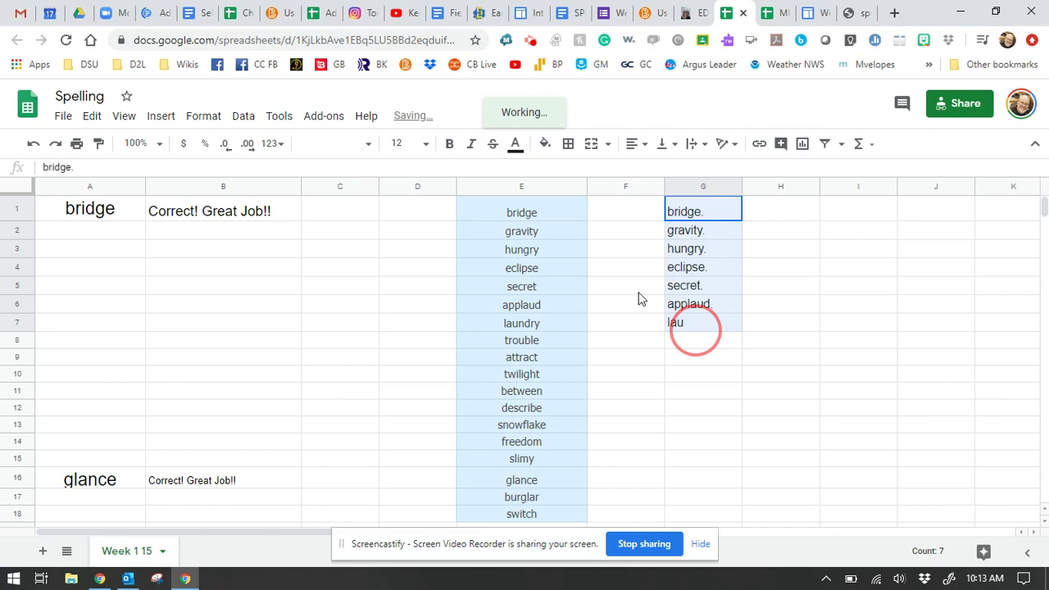
key(Delete)
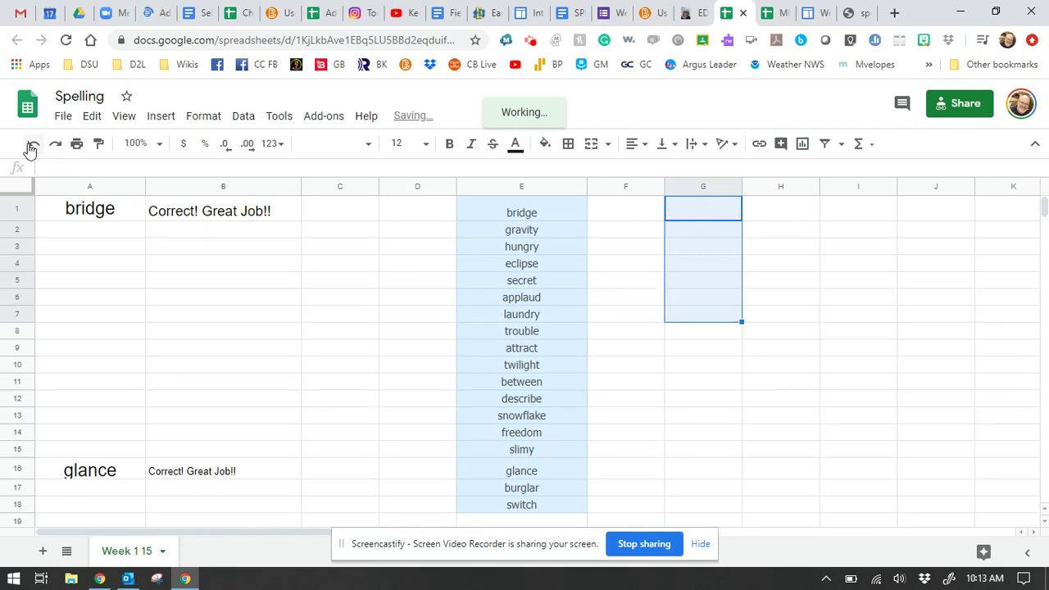
click(31, 146)
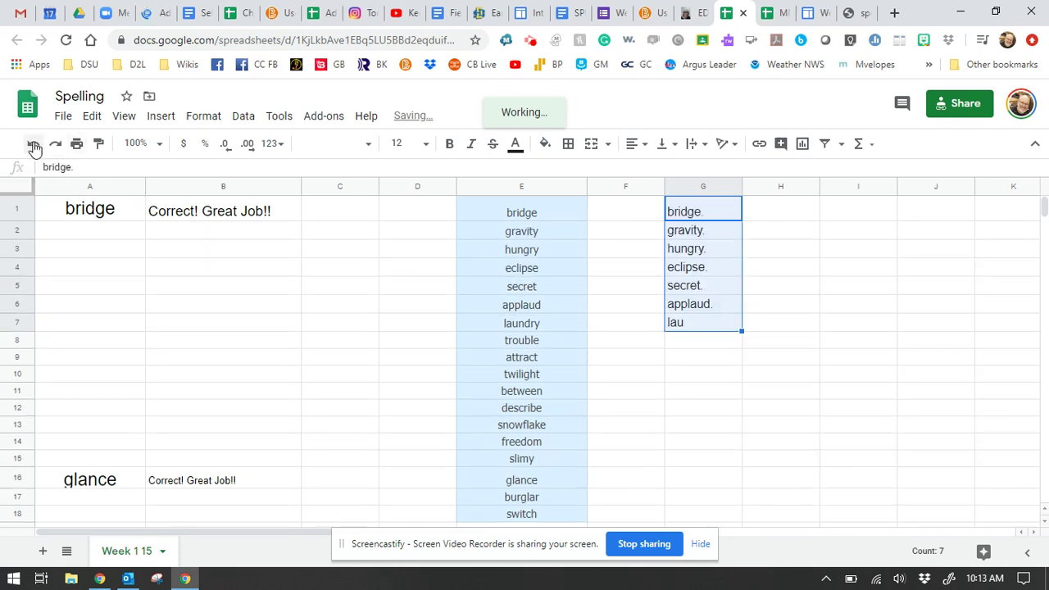
click(32, 146)
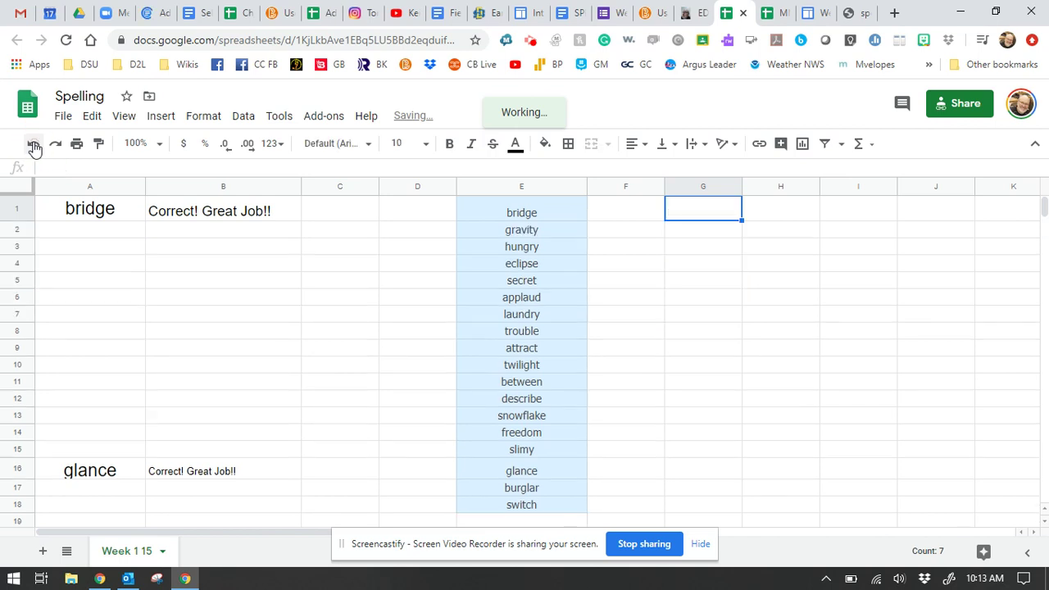
click(636, 302)
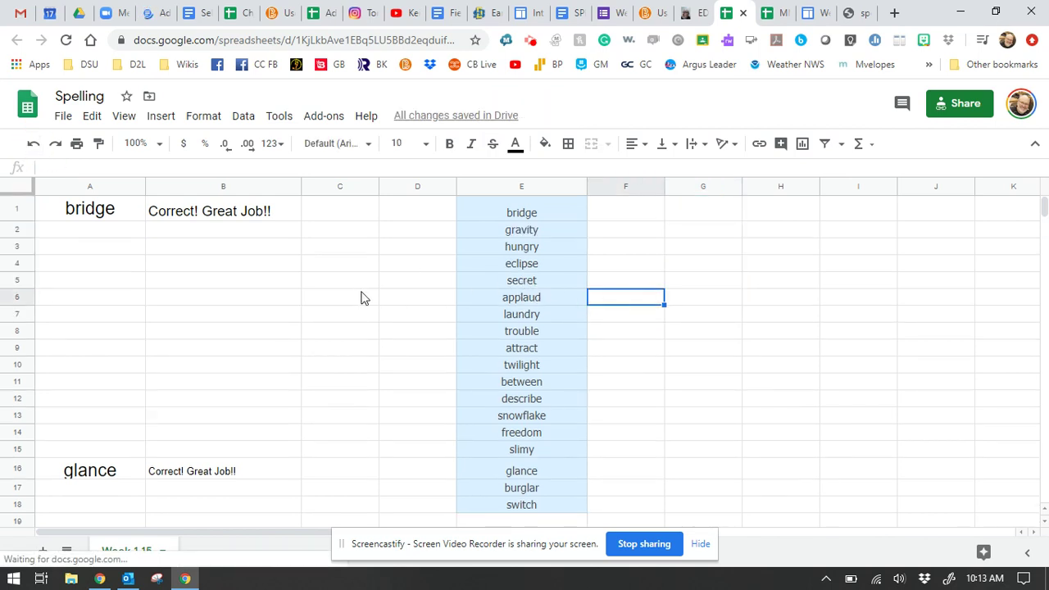
click(81, 235)
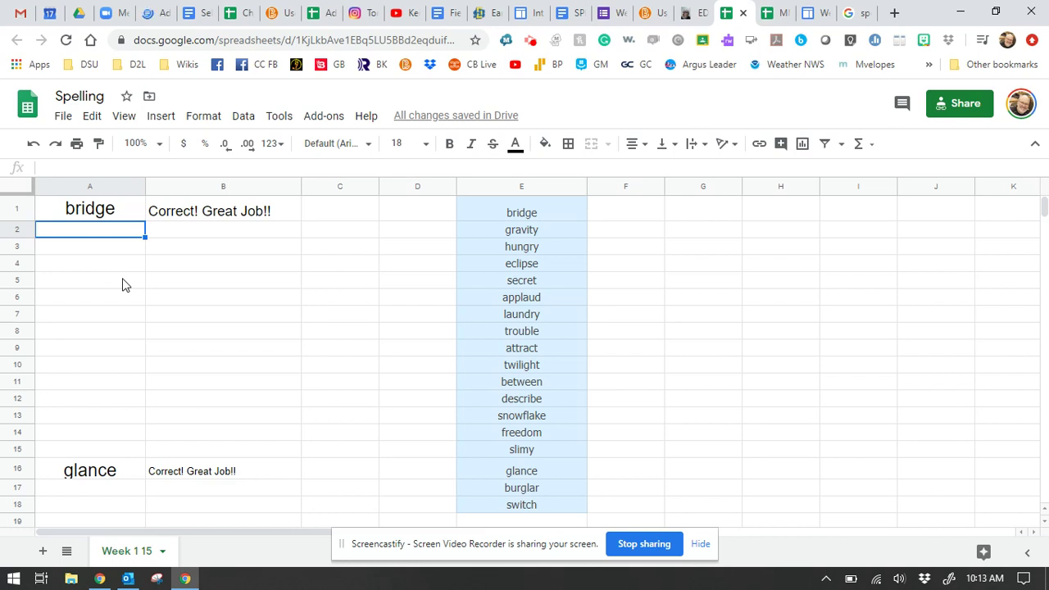
click(187, 213)
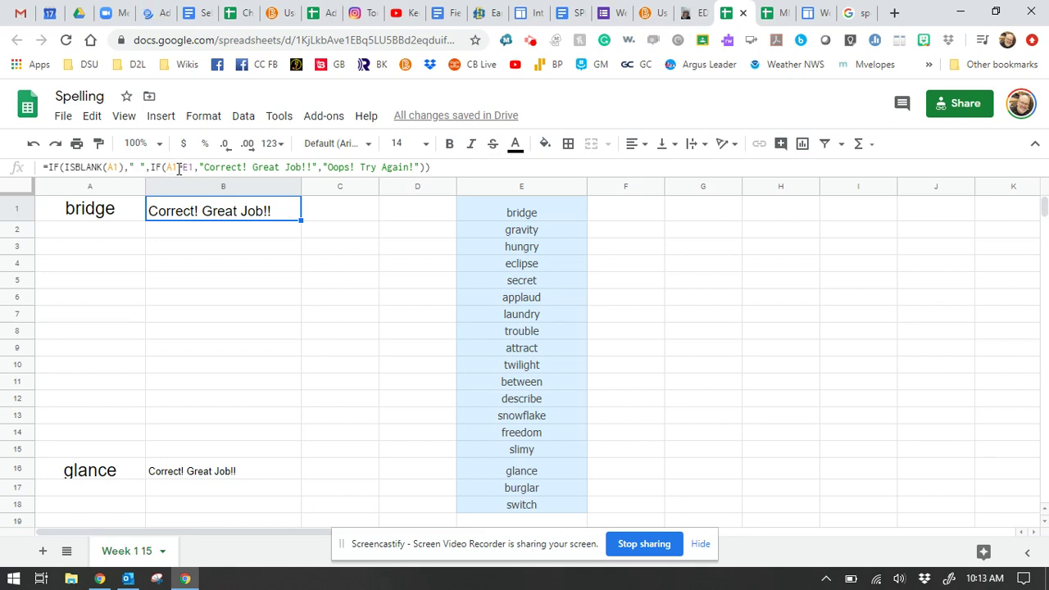
Step: Hide the answer-key column E
click(578, 190)
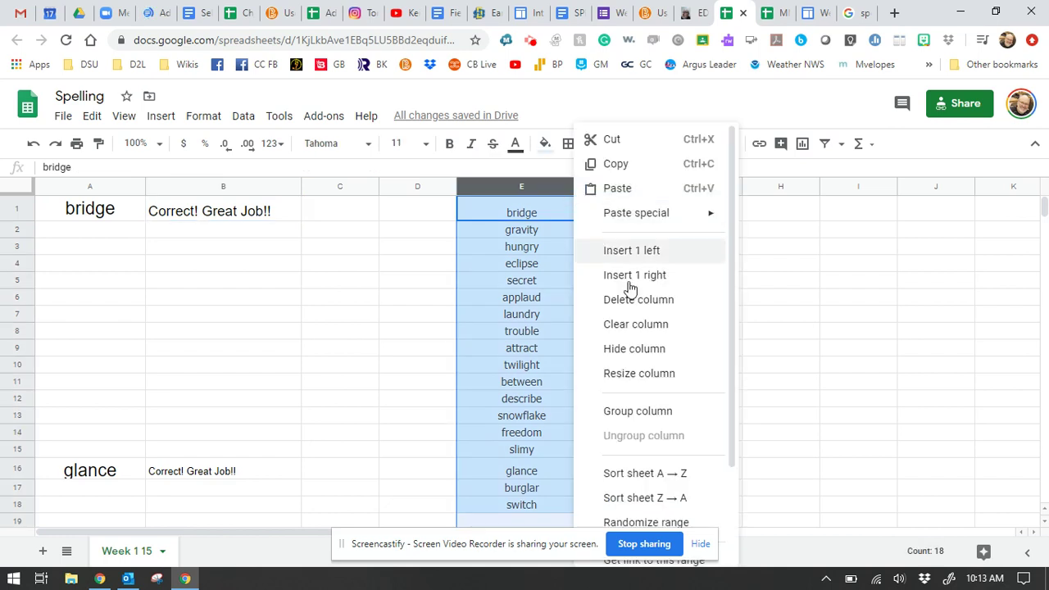
click(668, 351)
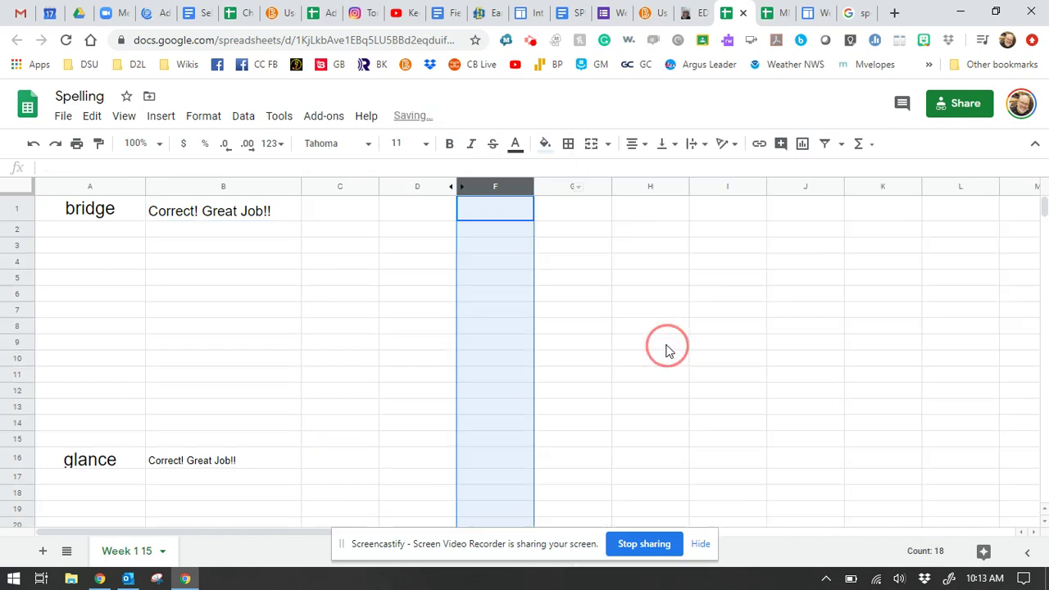
click(577, 338)
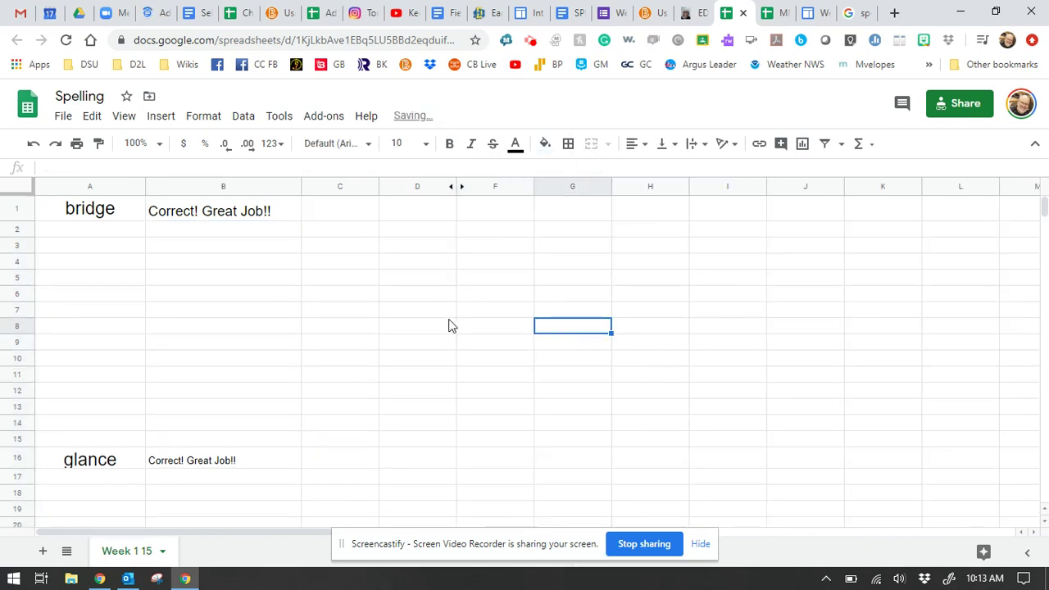
Step: Hide the feedback column B
click(291, 189)
click(293, 189)
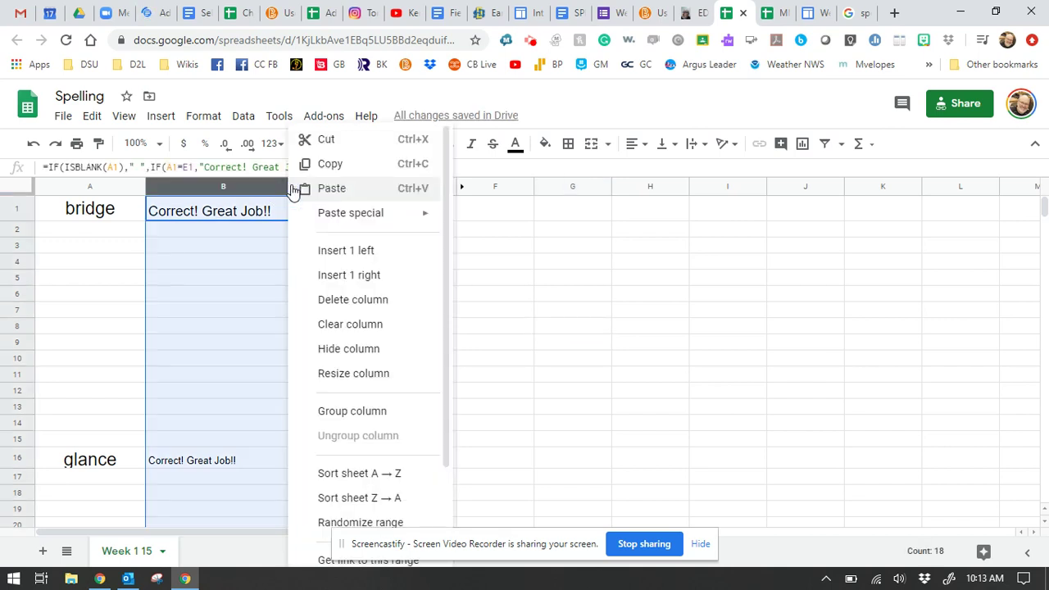
click(372, 350)
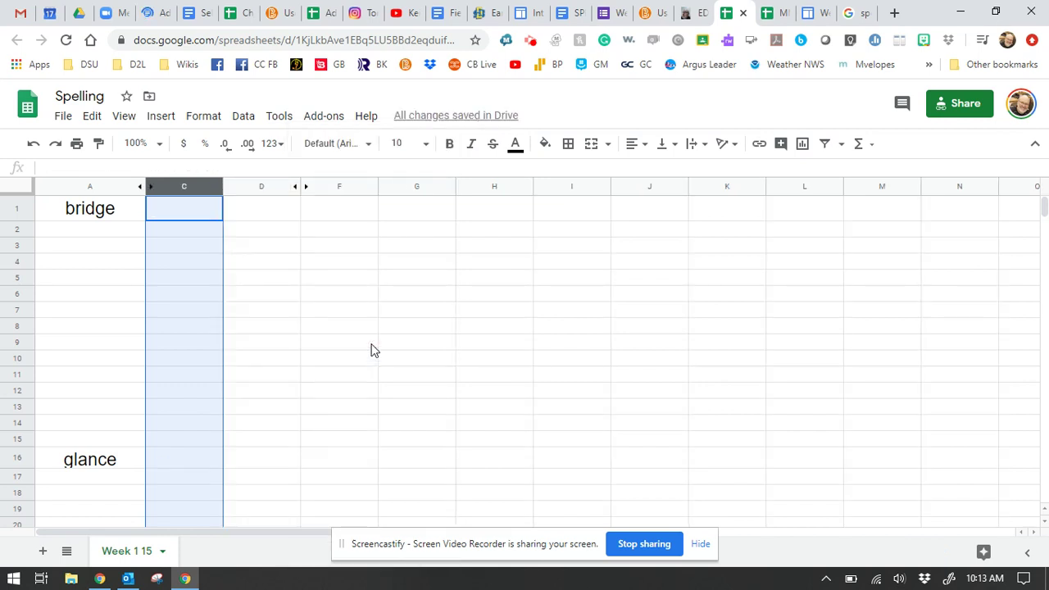
click(33, 145)
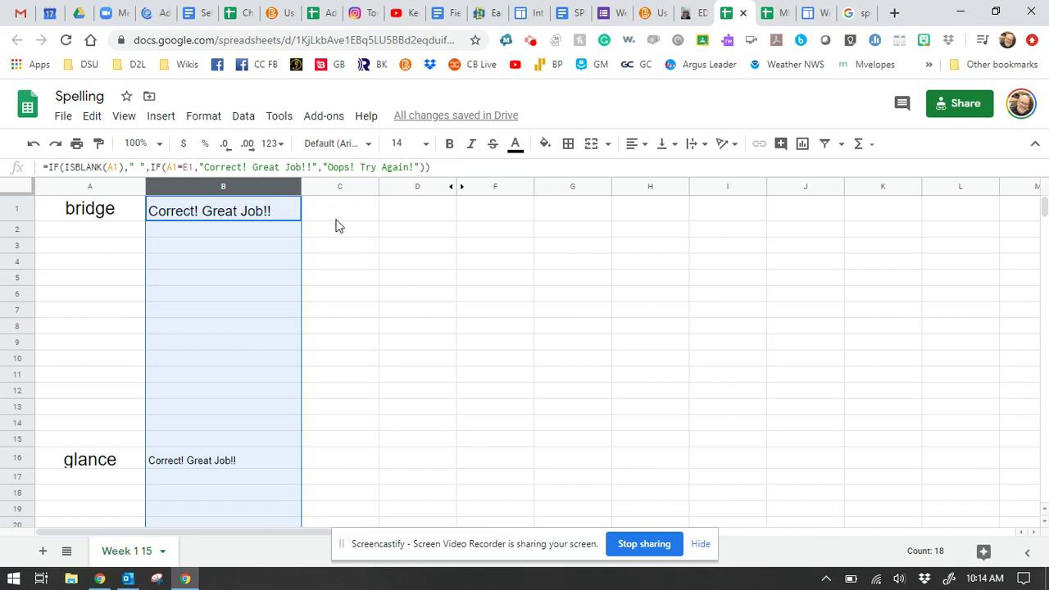
right_click(295, 191)
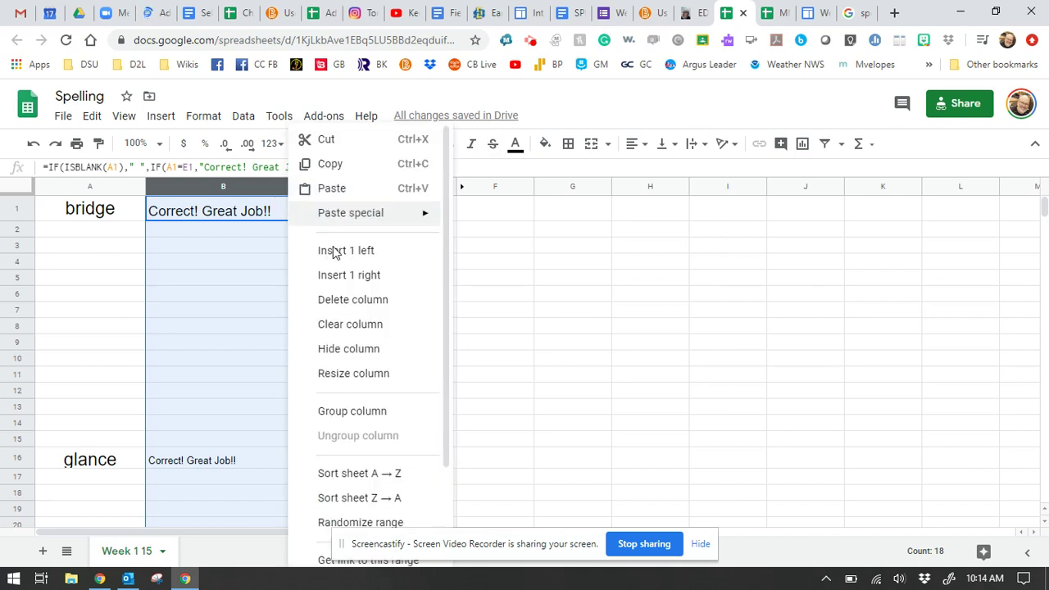
click(367, 348)
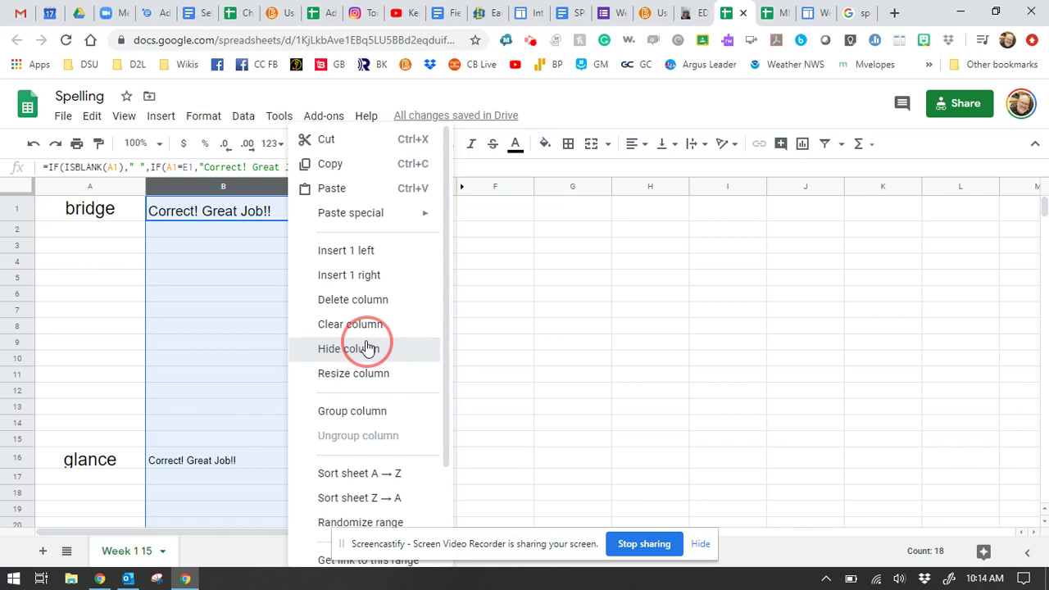
click(365, 326)
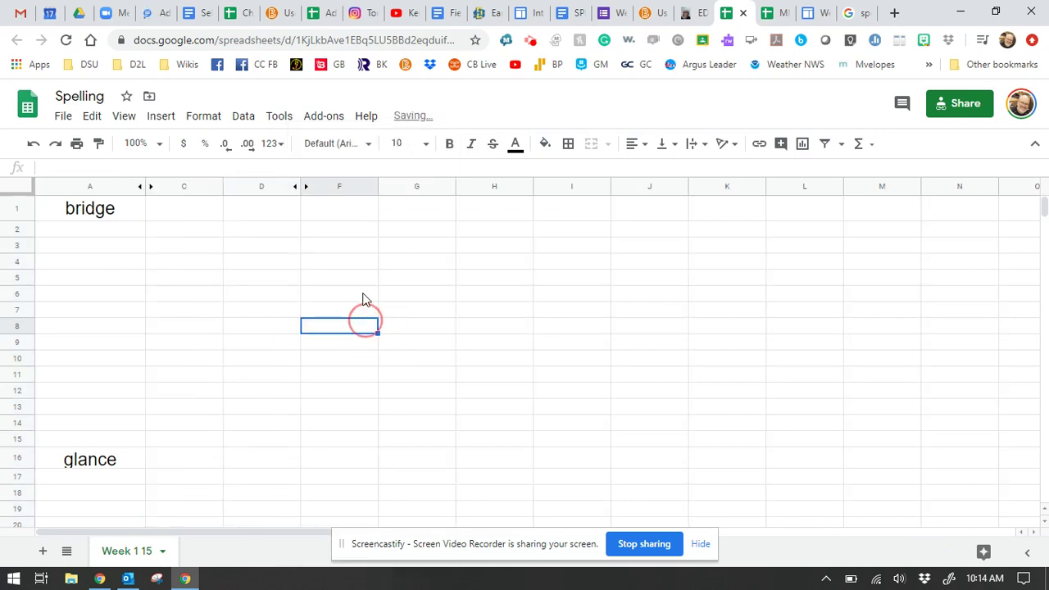
Step: Protect the Week 1 15 sheet as 'week 1', leaving cells A1:A20 editable
click(279, 117)
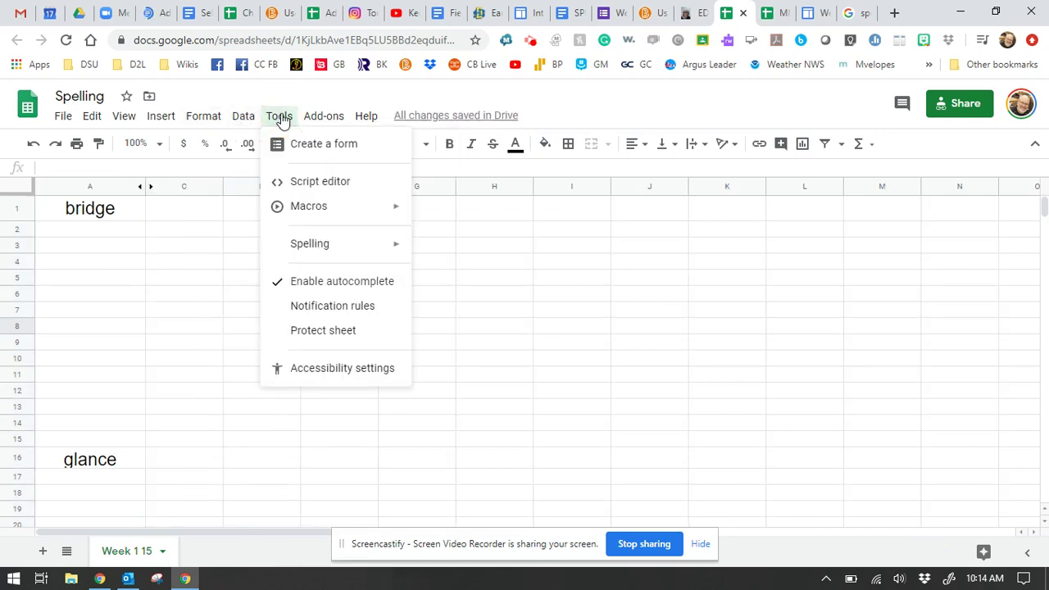
mouse_move(339, 250)
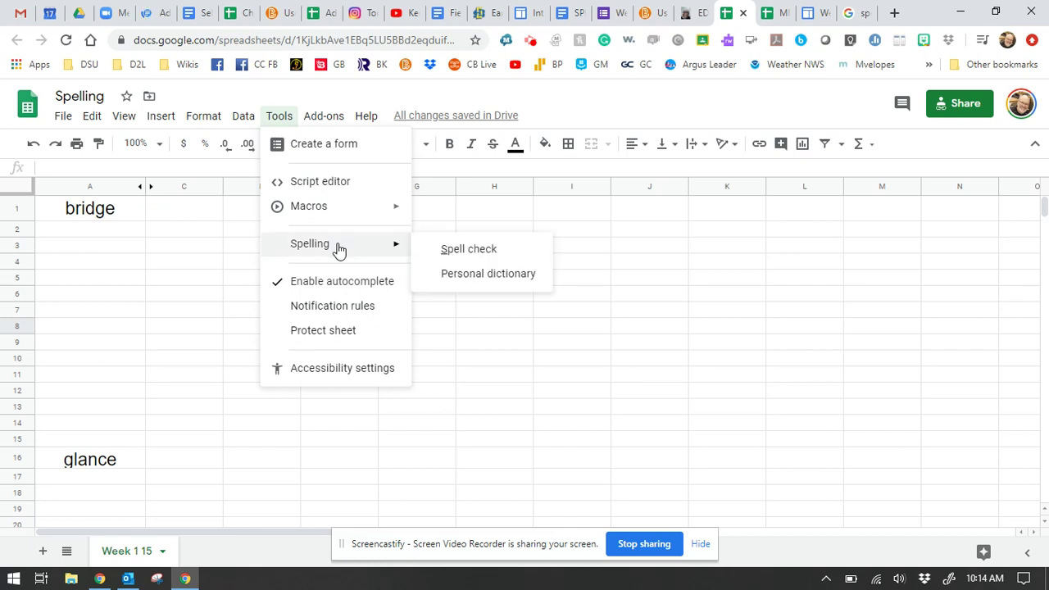
click(343, 330)
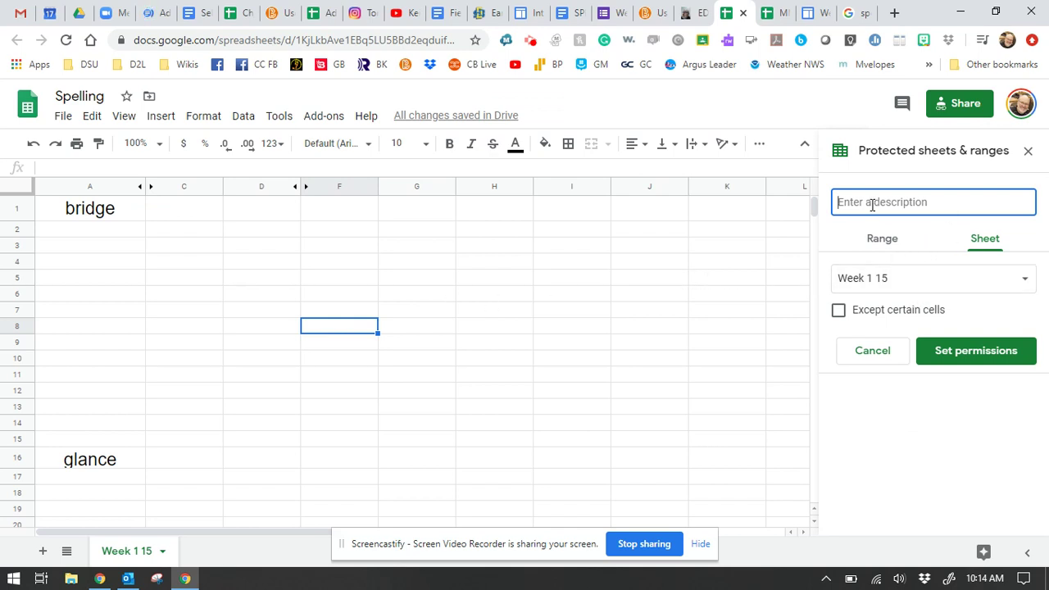
text(week 1)
click(839, 310)
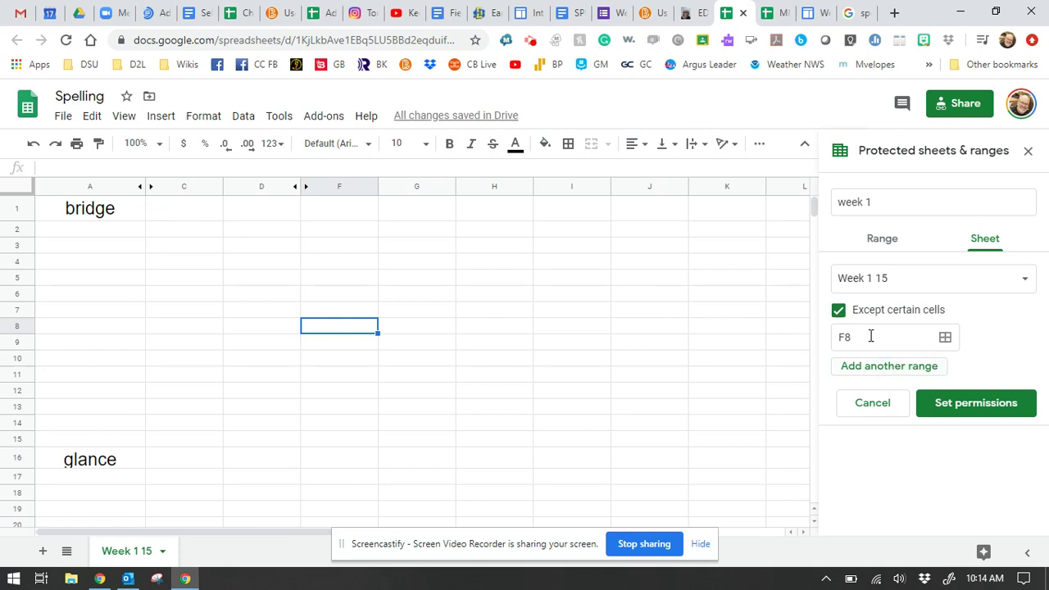
click(945, 337)
text(A1:)
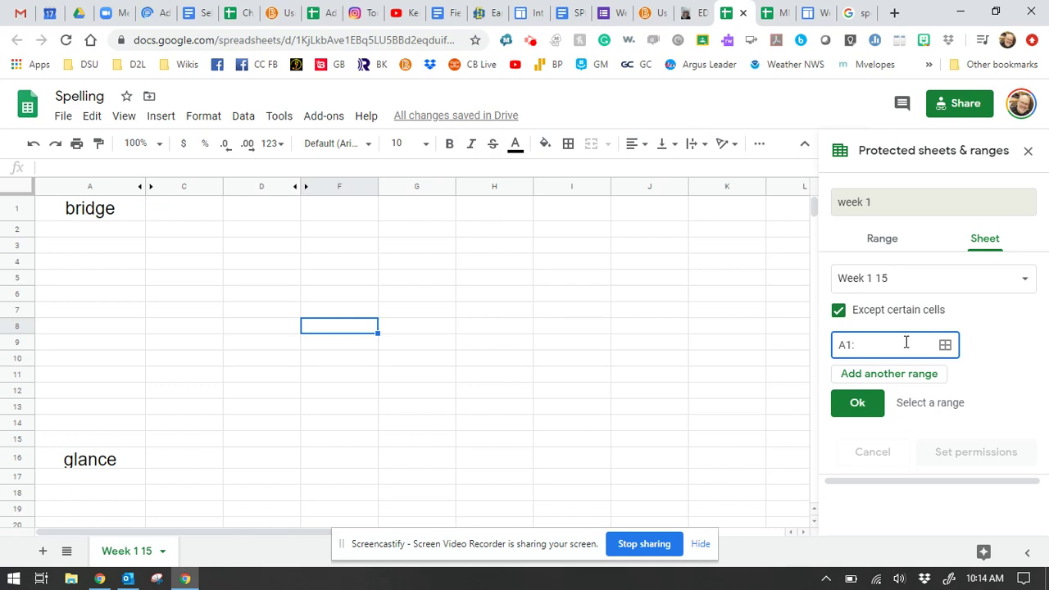
text(A20)
click(857, 402)
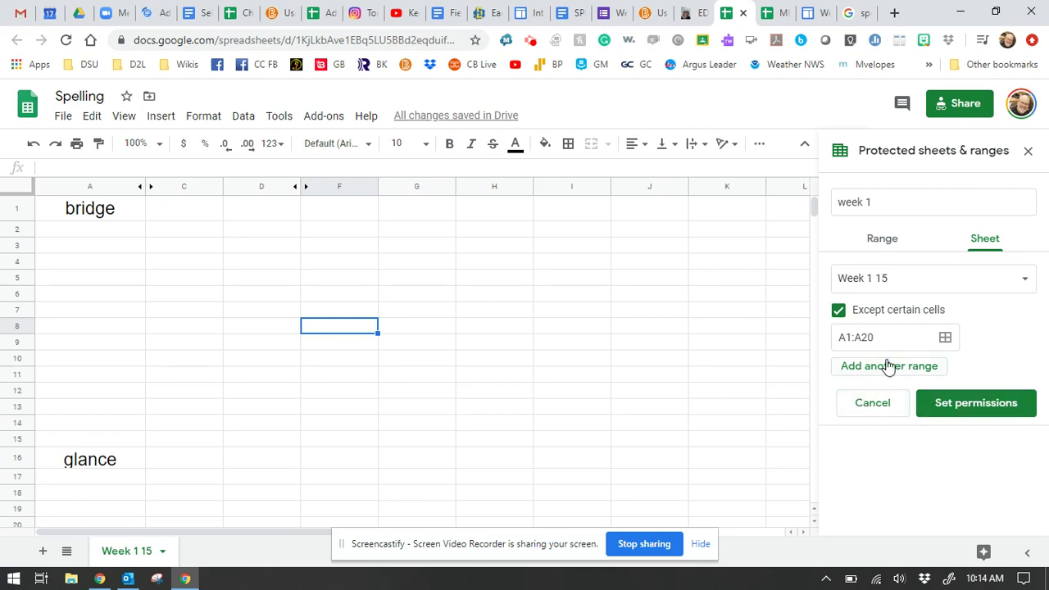
click(951, 408)
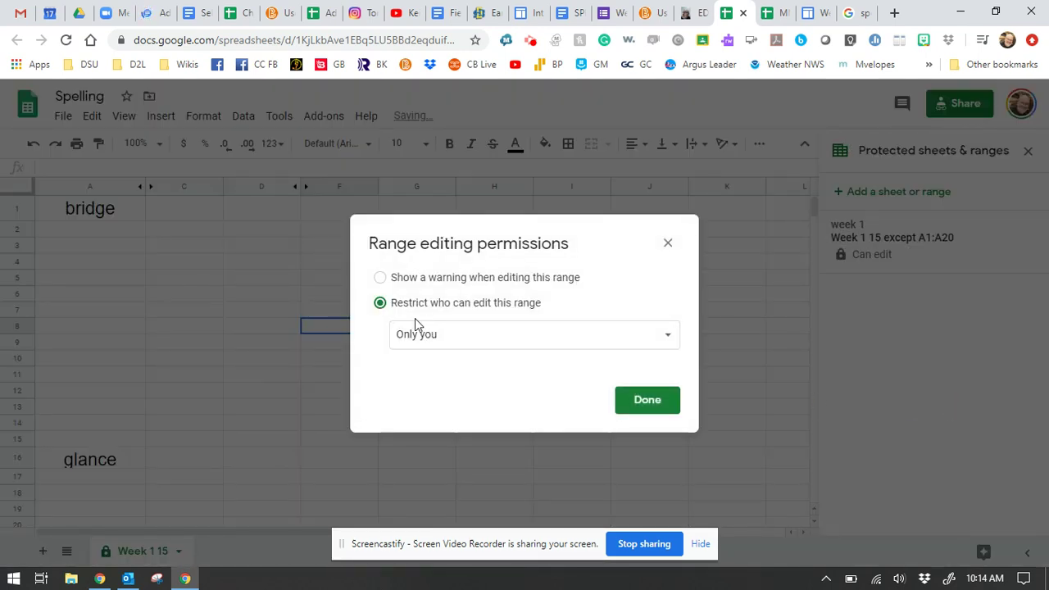
Step: Restrict editing of the 'week 1' protection to a custom editor list and close the dialog
click(417, 335)
click(434, 366)
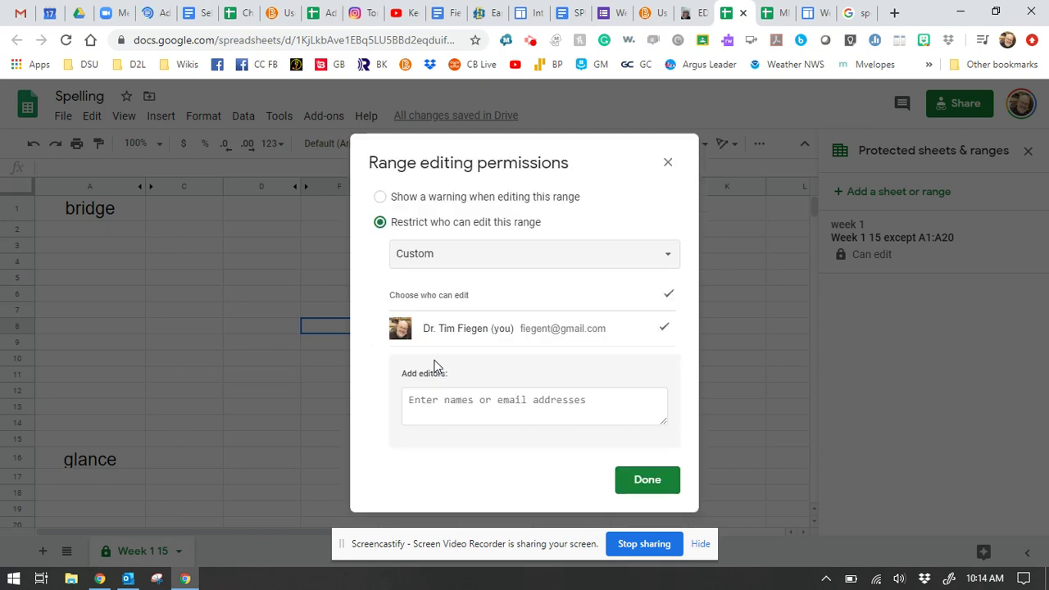
click(489, 407)
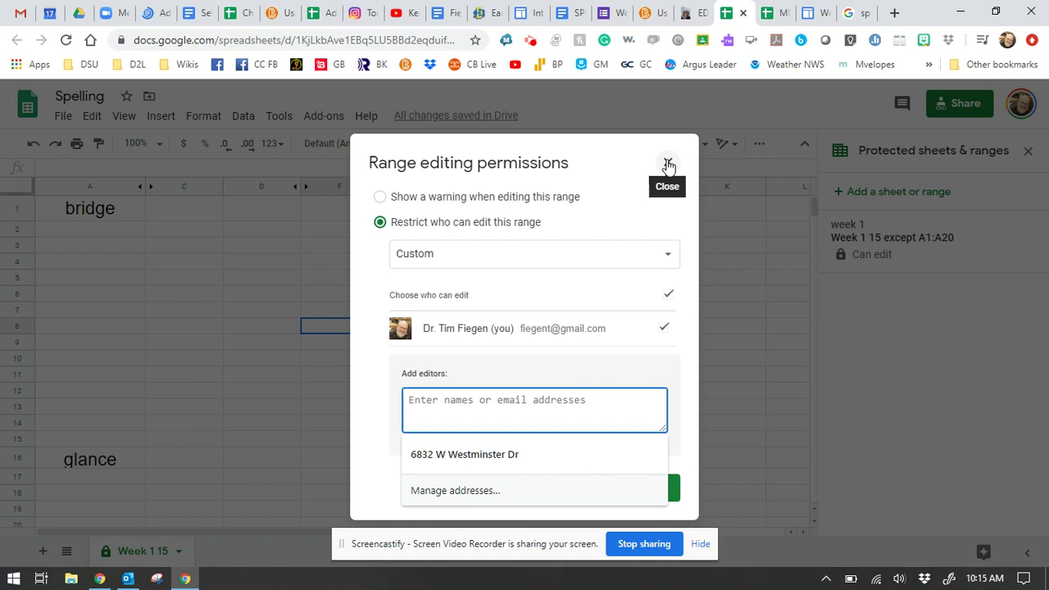
click(668, 165)
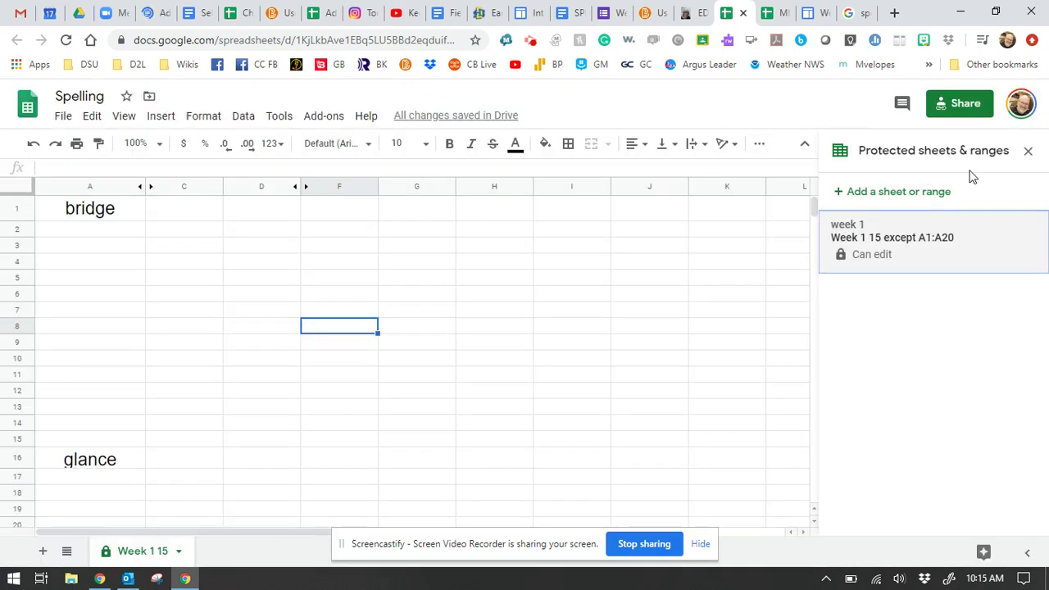
Step: Delete the 'week 1' protection on Week 1 15, confirm the removal, and close the panel
click(879, 255)
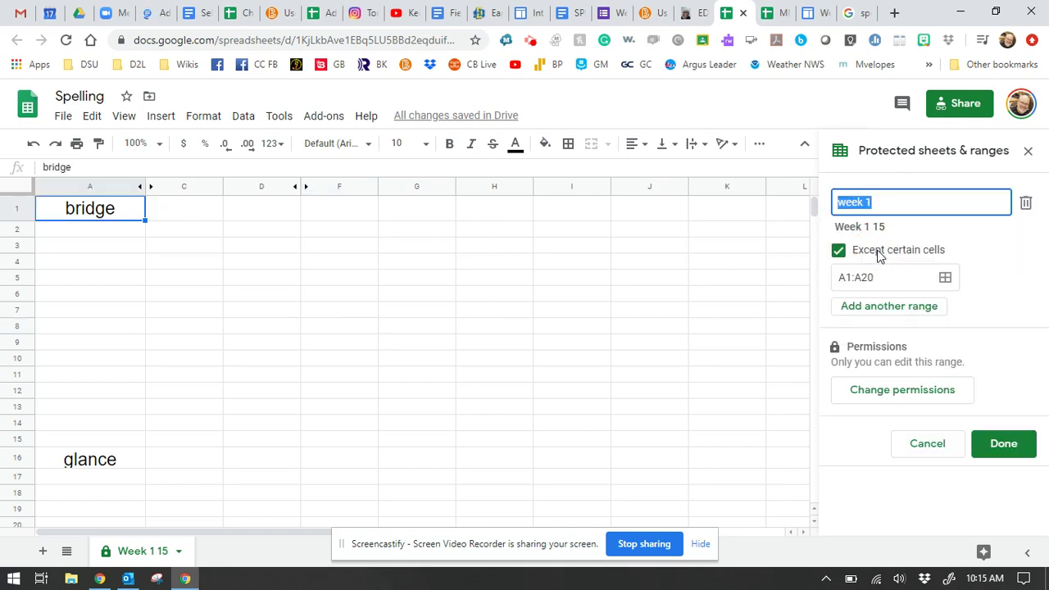
click(1027, 207)
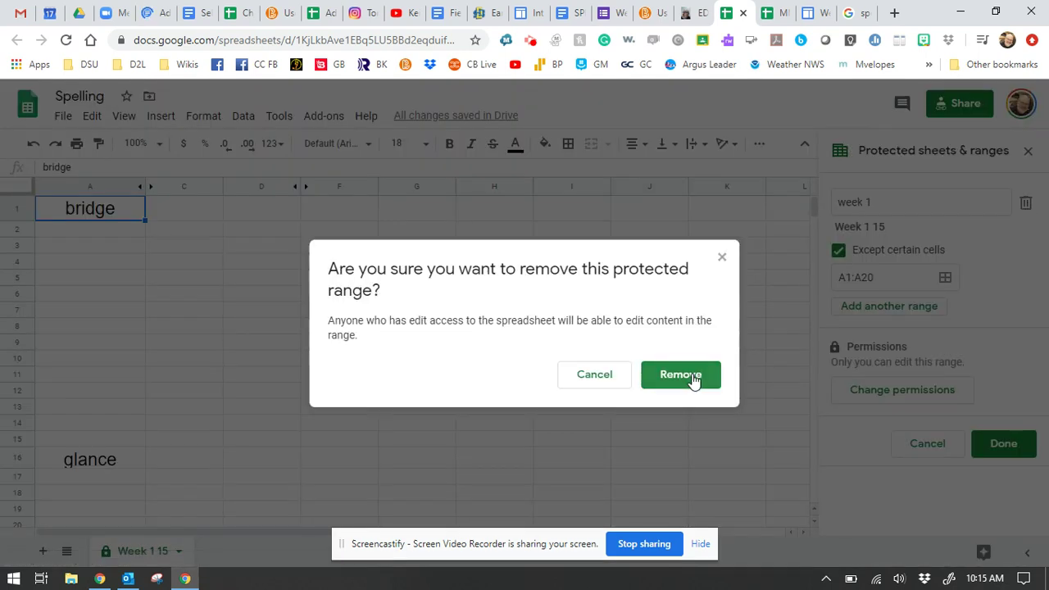
click(687, 379)
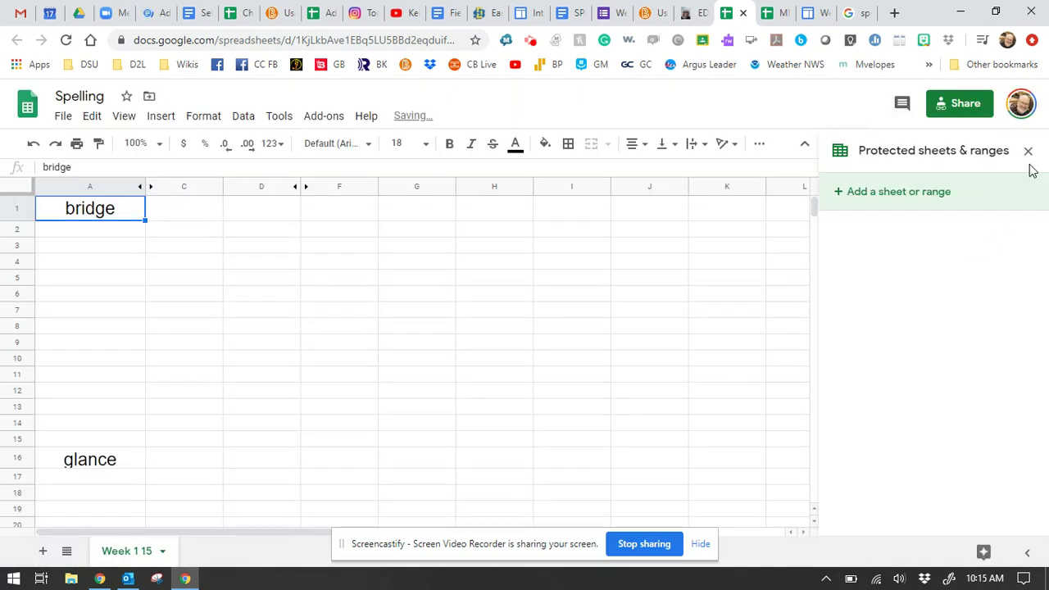
click(1028, 156)
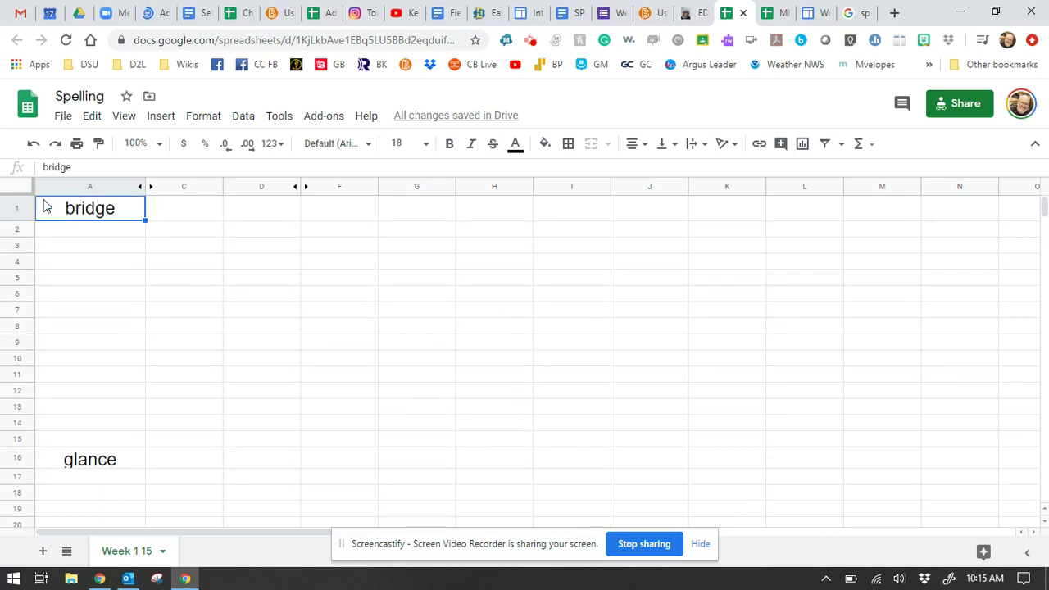
Step: Unhide the feedback column B by selecting columns A–D
drag(71, 189, 260, 188)
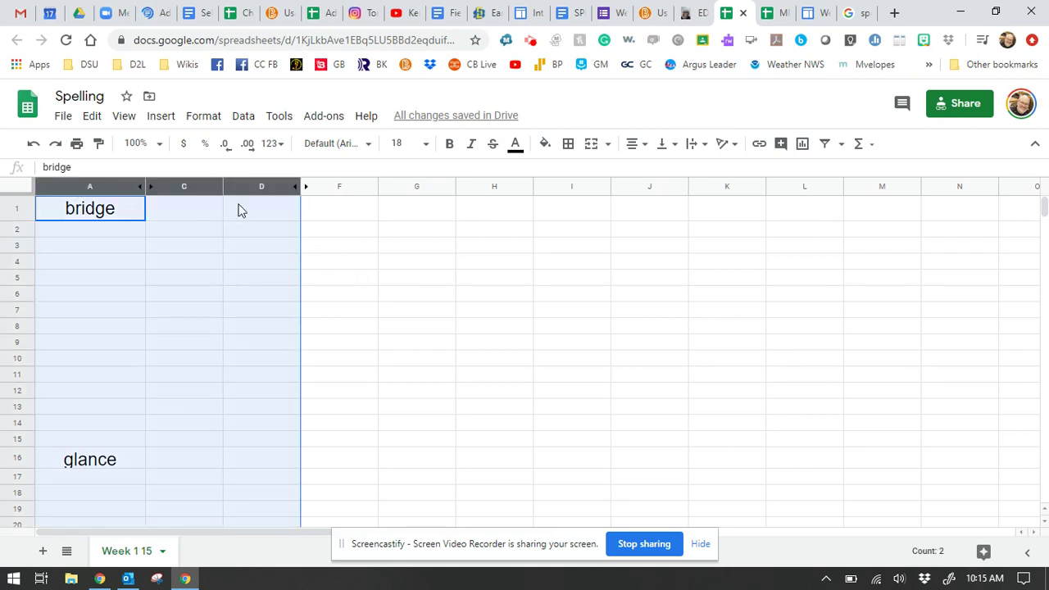
right_click(288, 190)
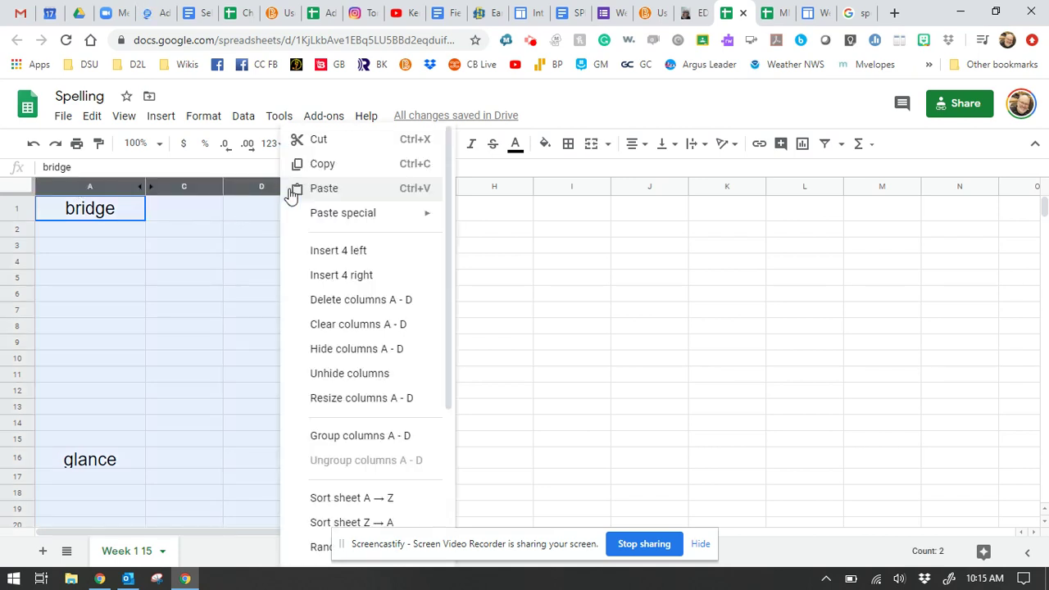
click(350, 373)
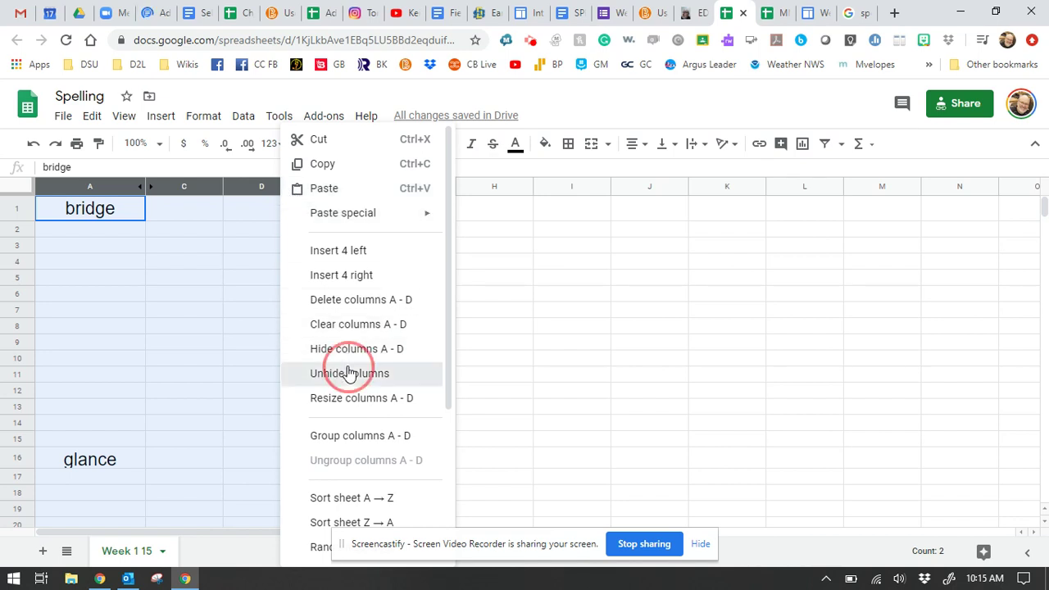
click(446, 345)
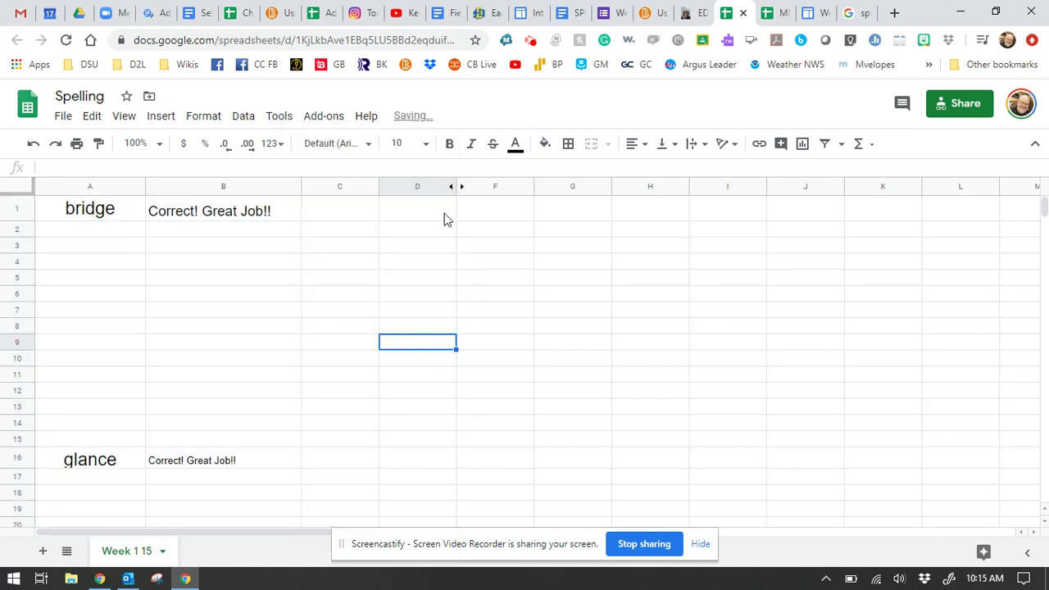
Step: Unhide the answer-key column E by selecting columns D–F
drag(412, 187, 501, 192)
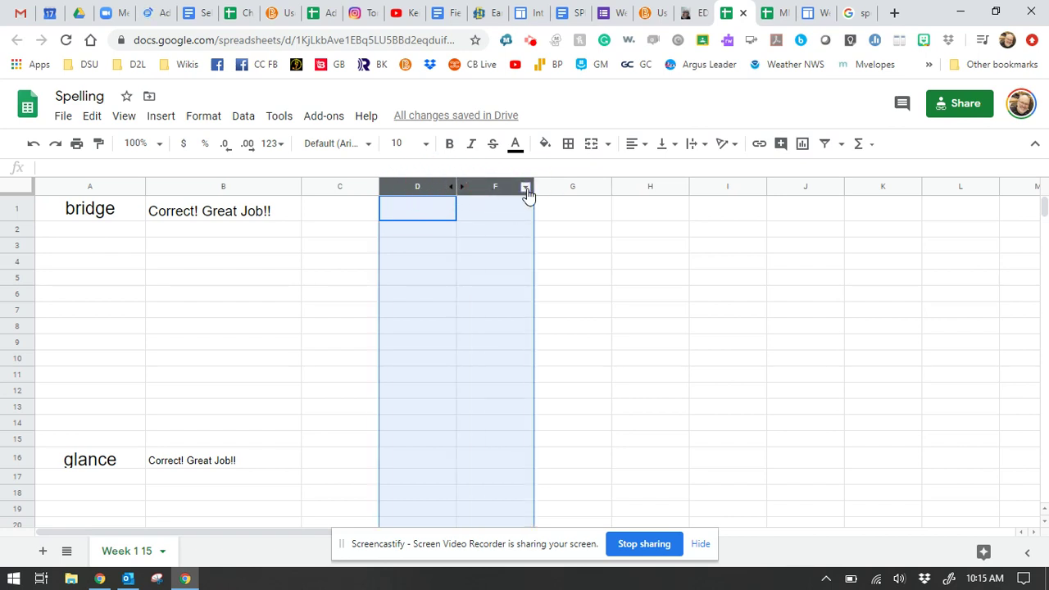
click(526, 189)
click(610, 382)
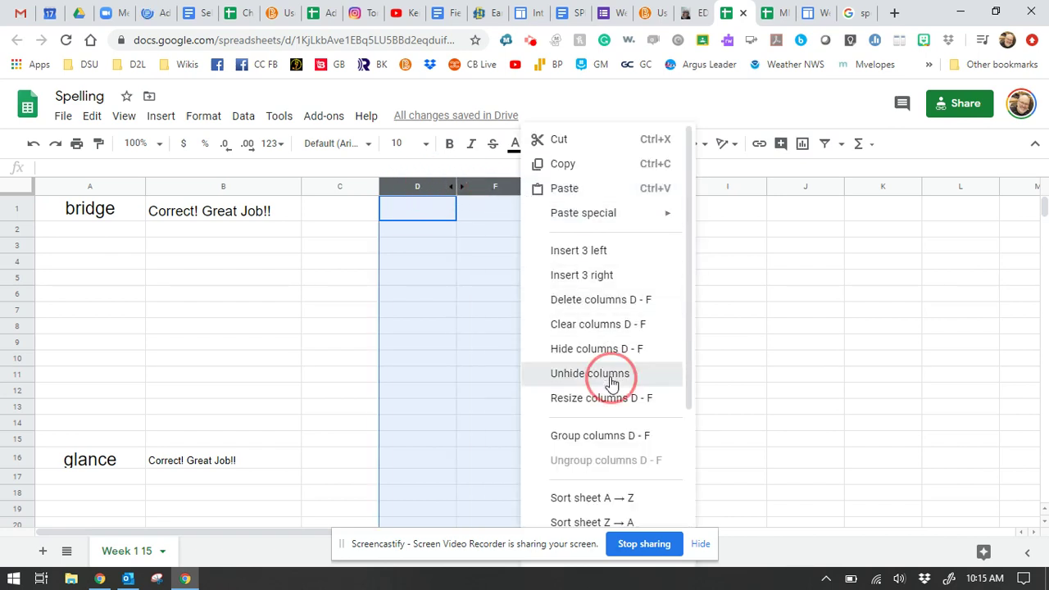
click(763, 332)
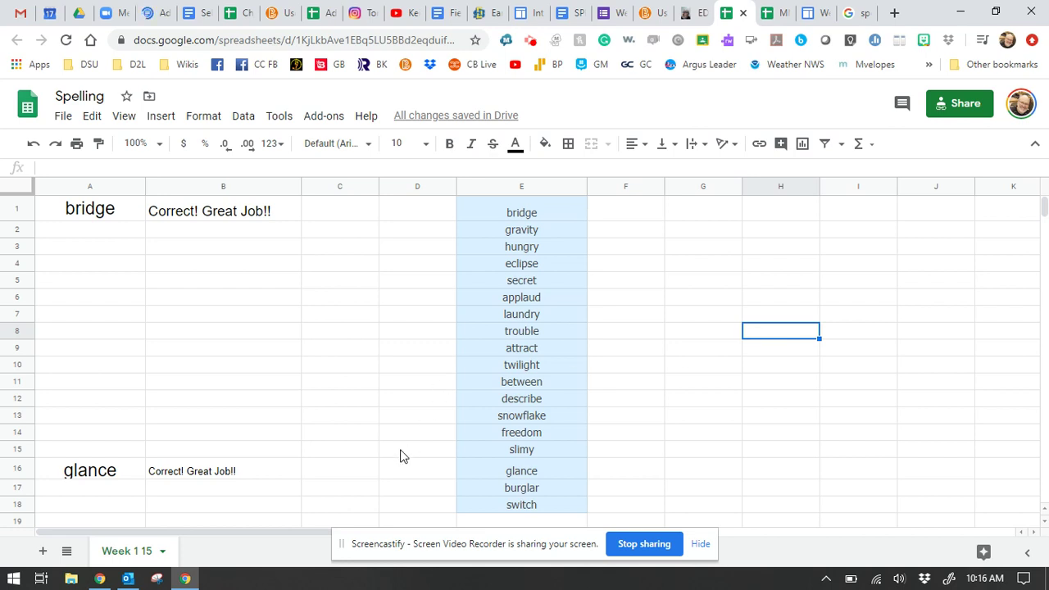
Step: Insert a blank Sheet2 tab beside Week 1 15 and open its tab menu
click(43, 552)
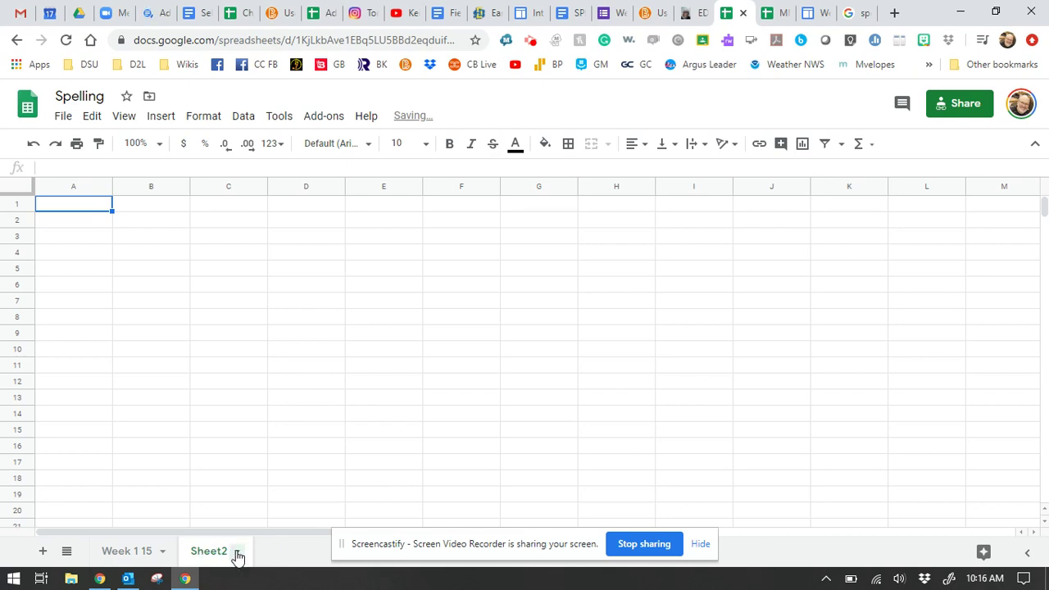
click(237, 555)
click(235, 354)
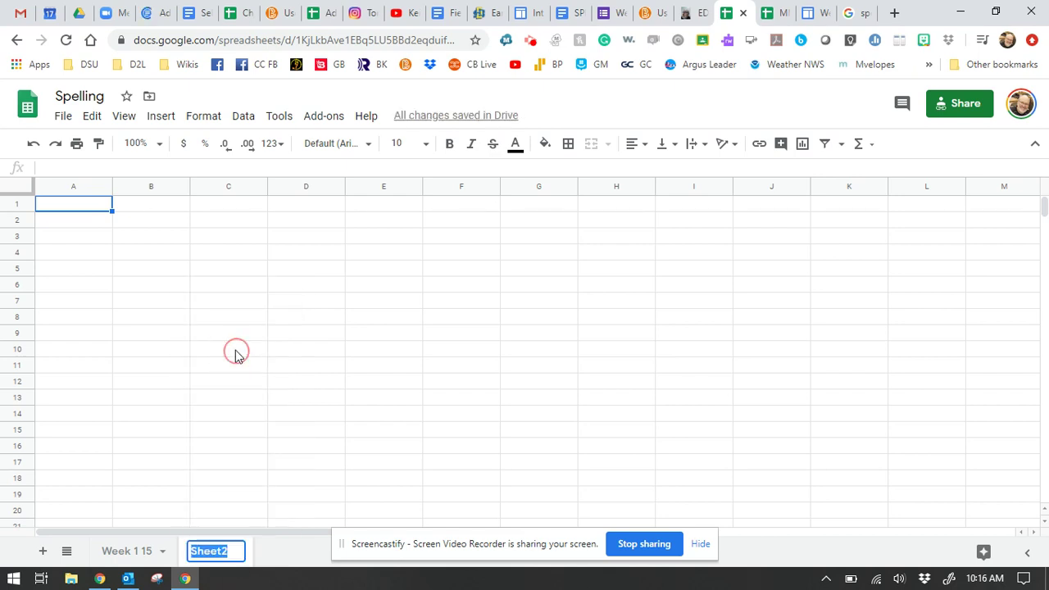
click(238, 556)
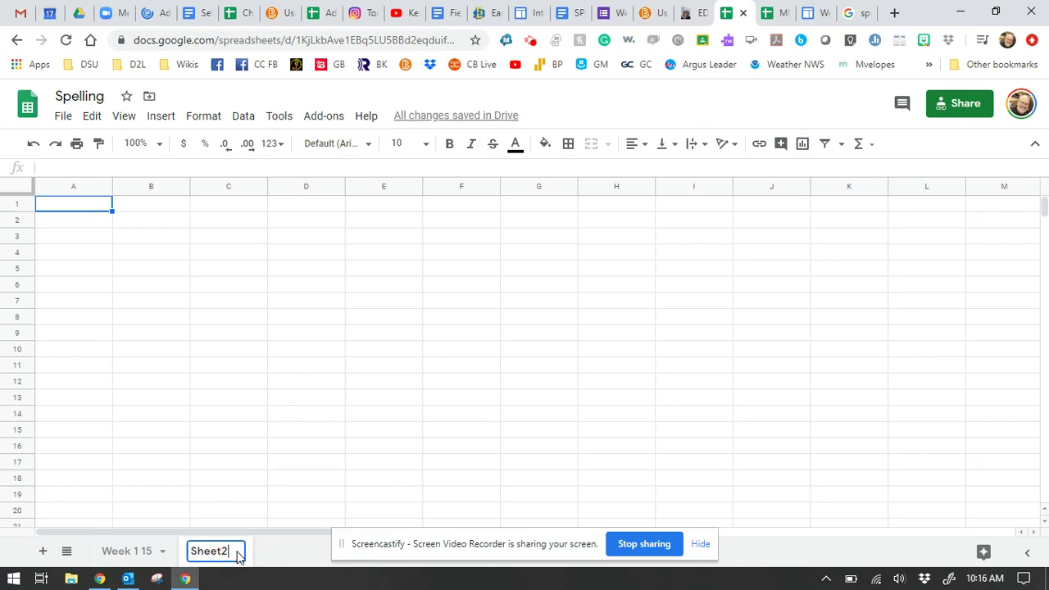
click(141, 559)
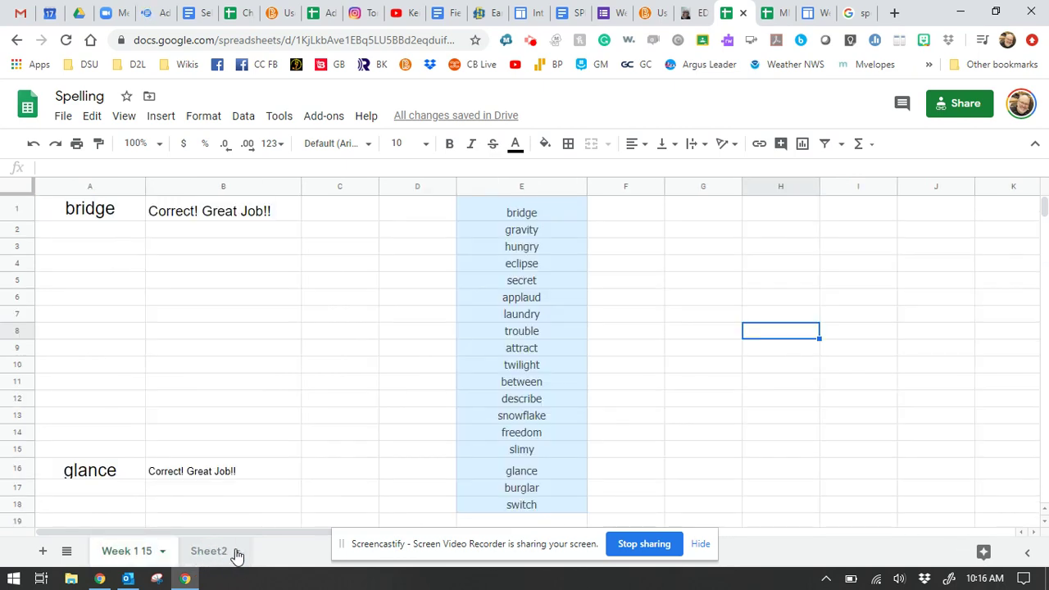
click(235, 554)
click(237, 551)
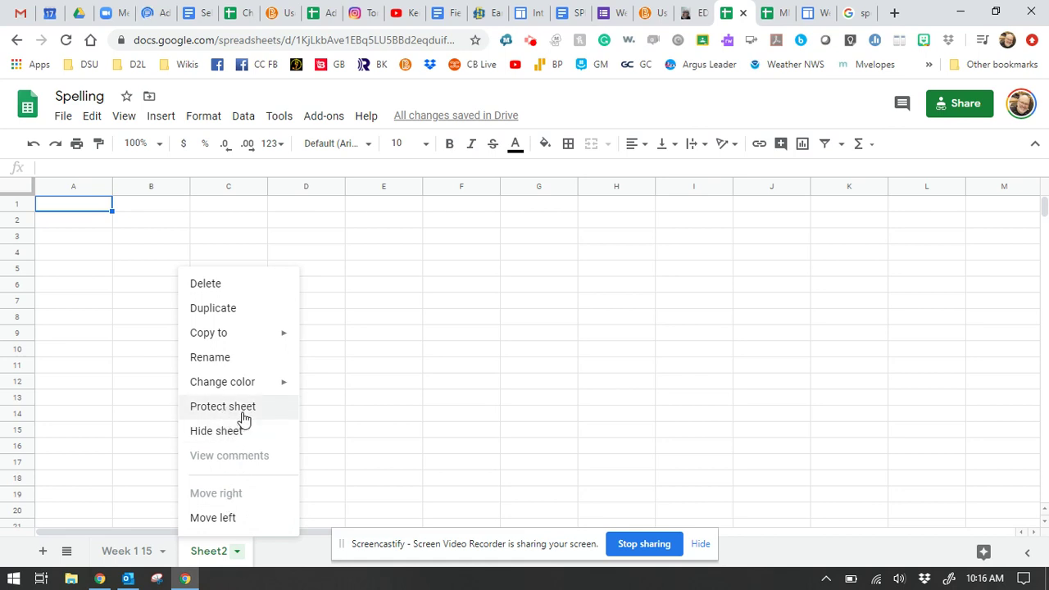
Step: Dismiss the Sheet2 protection panel unprotected and switch off Enable autocomplete under Tools
click(247, 414)
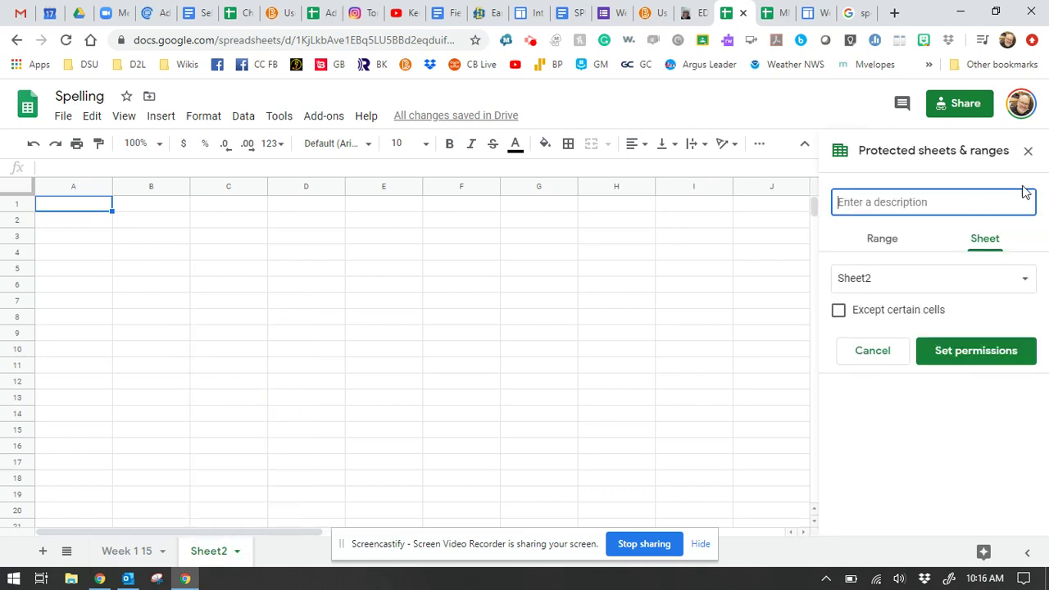
click(1027, 156)
click(277, 116)
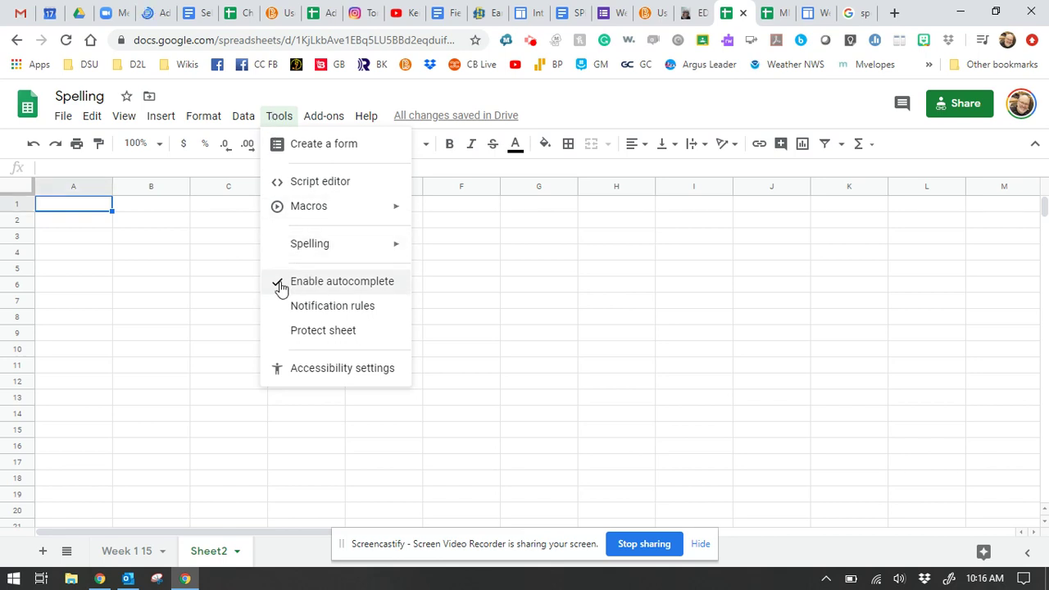
click(280, 287)
click(283, 119)
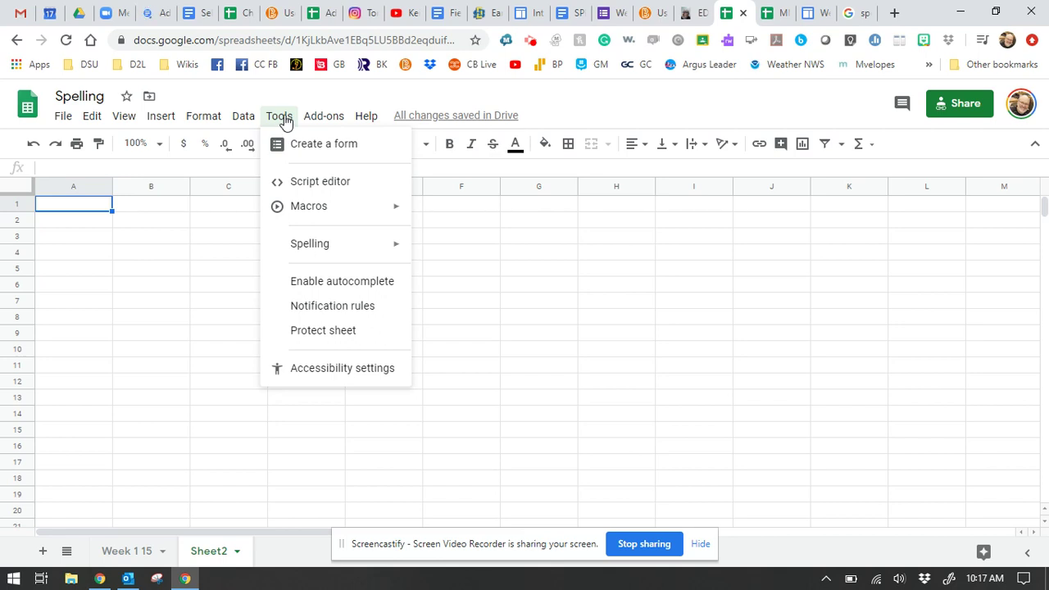
click(283, 119)
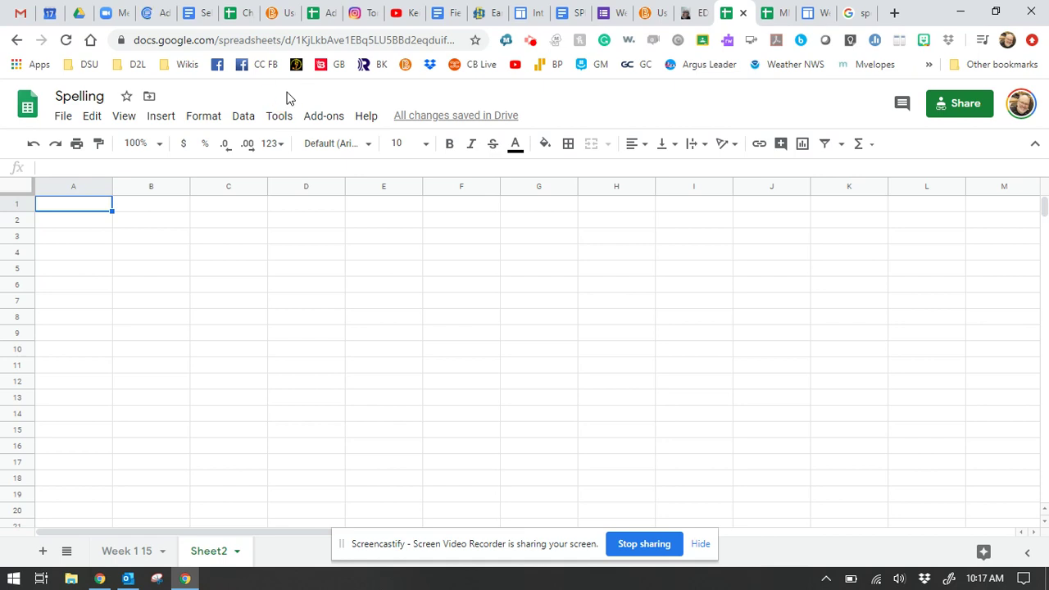